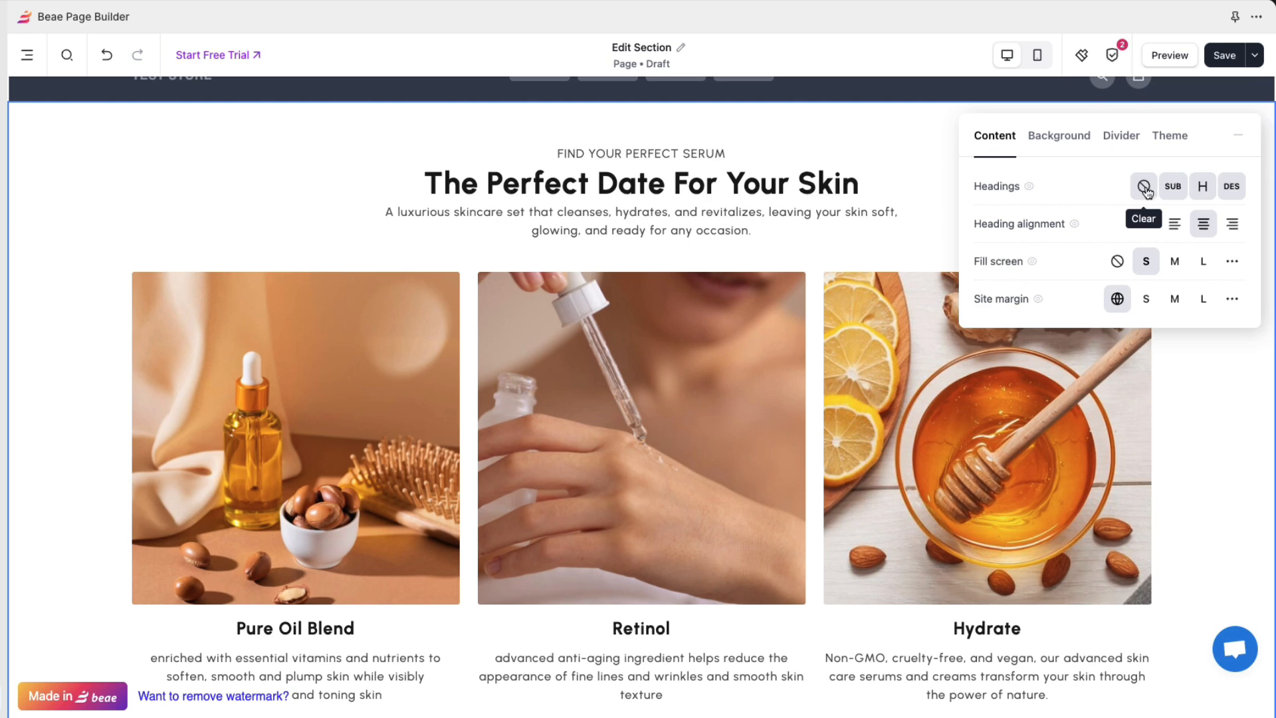
# Clear all of the section's headings and re-enable the subheading, heading and description.
pyautogui.click(1144, 188)
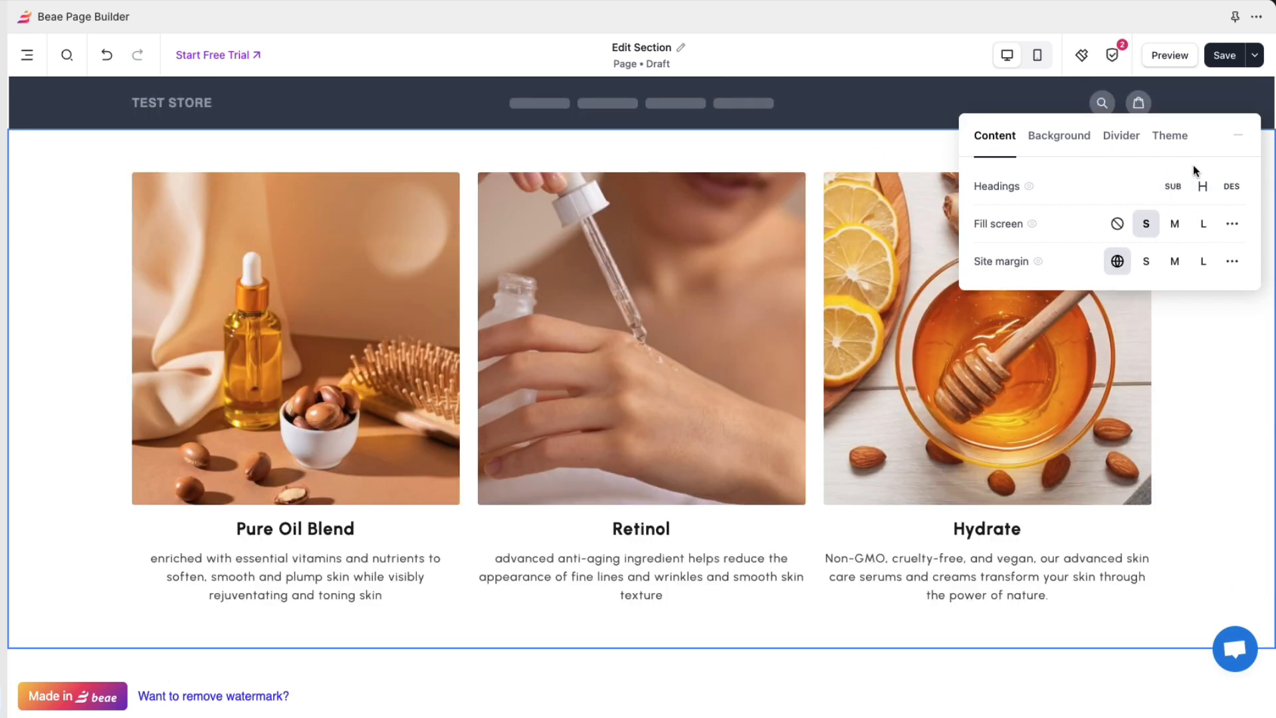
pyautogui.click(1172, 188)
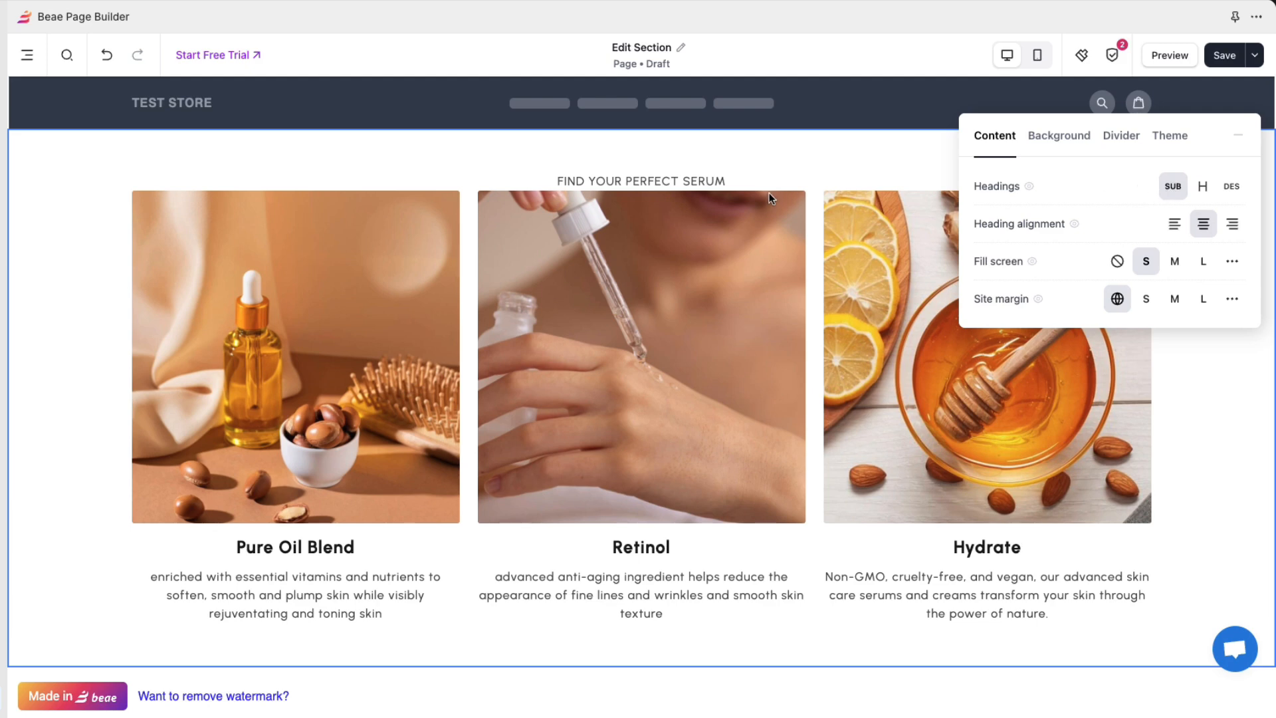
pyautogui.click(1203, 188)
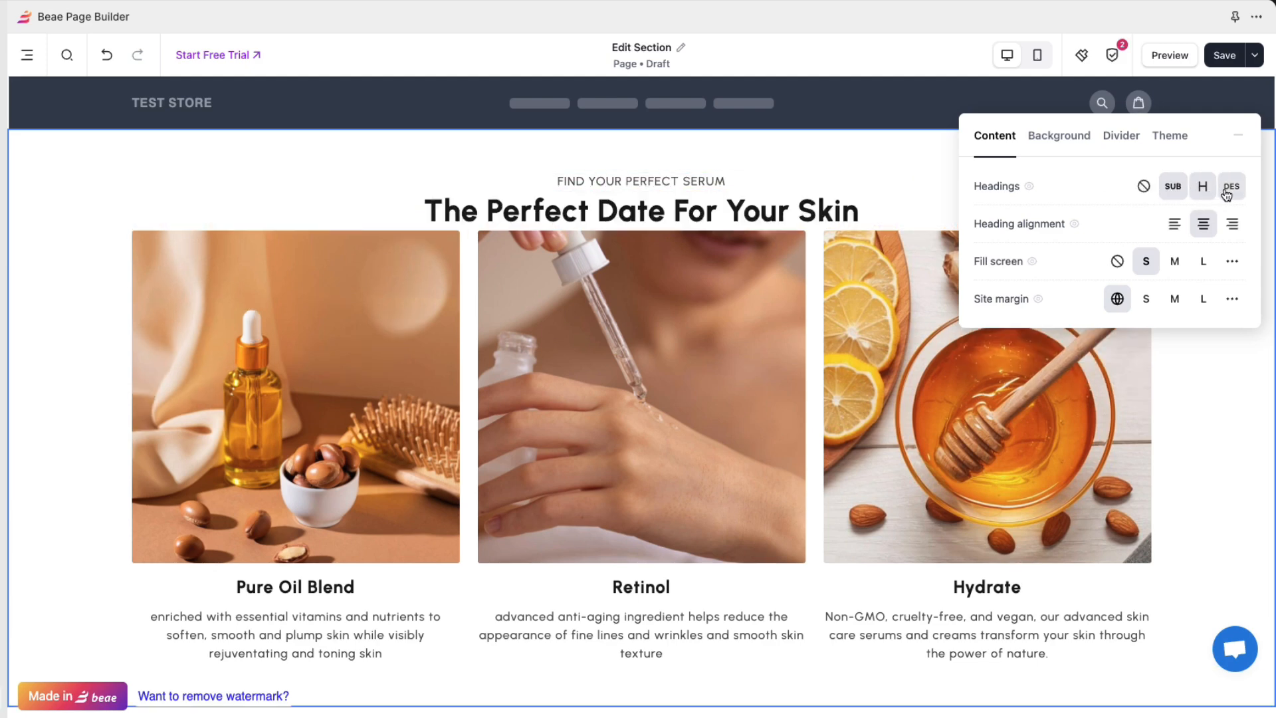
pyautogui.click(1230, 187)
# Increase the vertical spacing between the section's subheading, main heading and description.
pyautogui.click(684, 181)
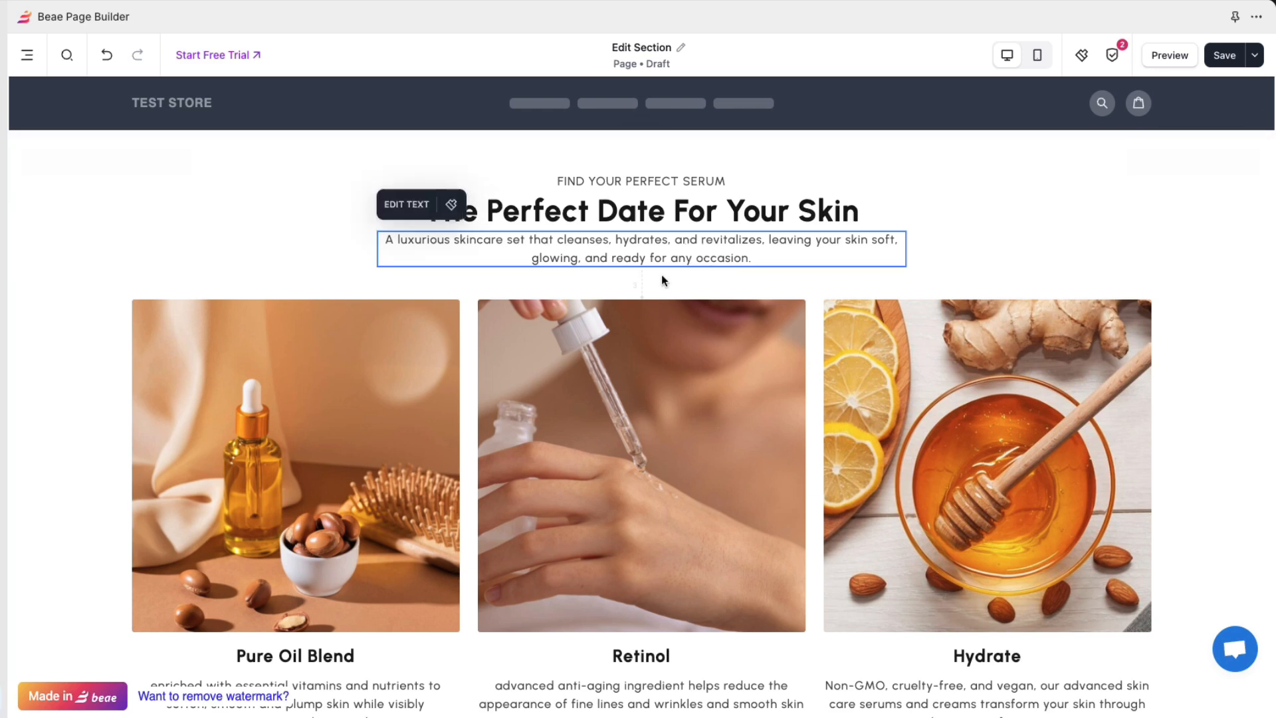
pyautogui.moveTo(661, 267)
pyautogui.mouseDown()
pyautogui.moveTo(666, 241)
pyautogui.moveTo(663, 308)
pyautogui.moveTo(664, 245)
pyautogui.moveTo(665, 258)
pyautogui.mouseUp()
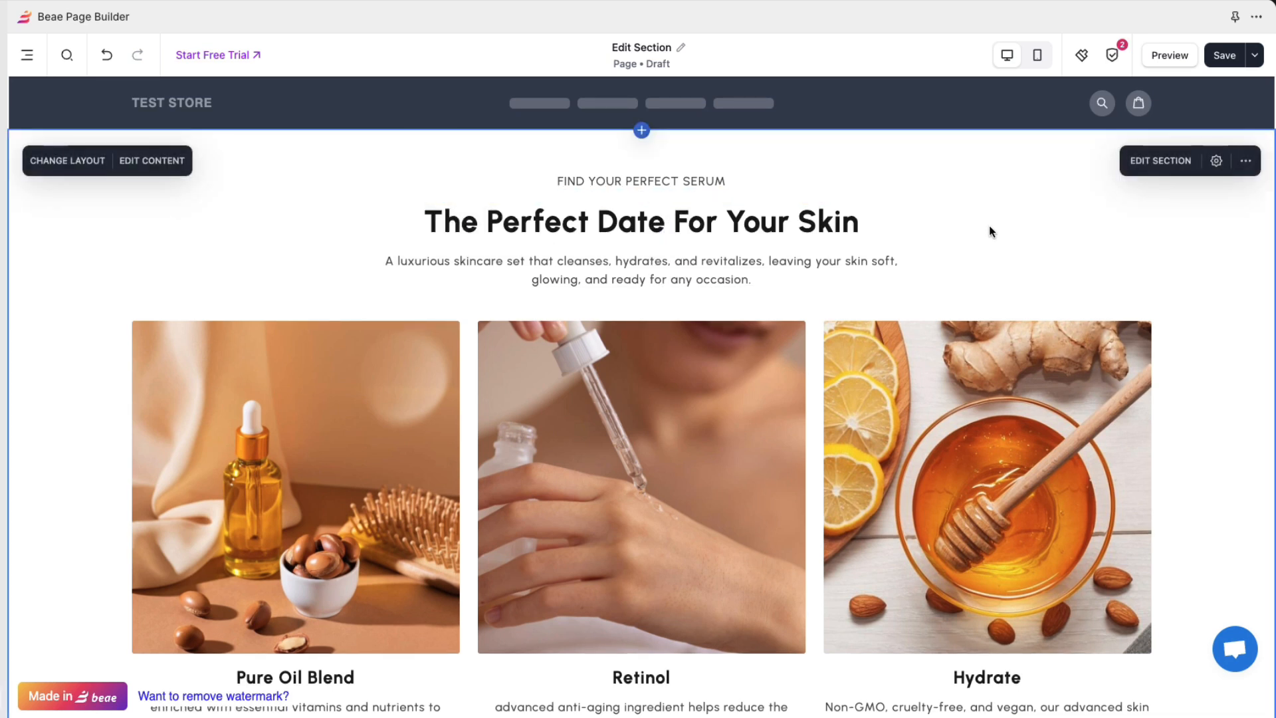
# Try left and right heading alignment for the section, and set it back to center.
pyautogui.click(1163, 167)
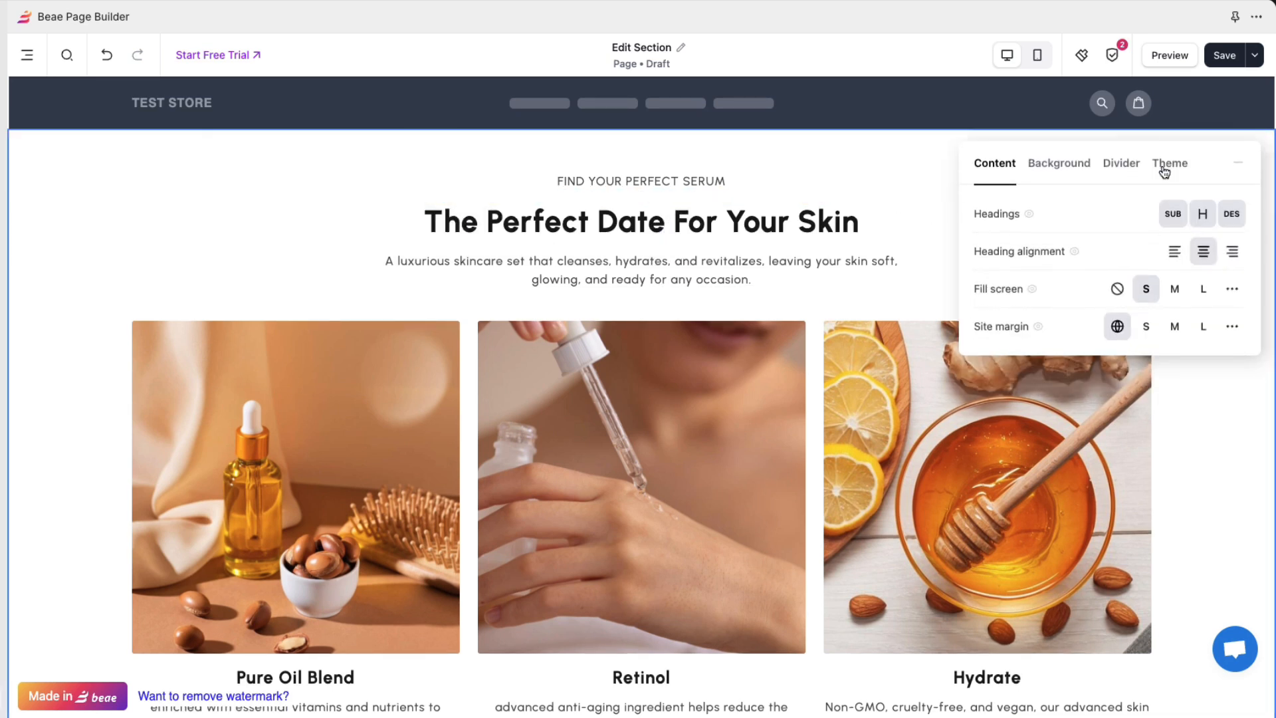
pyautogui.click(1174, 252)
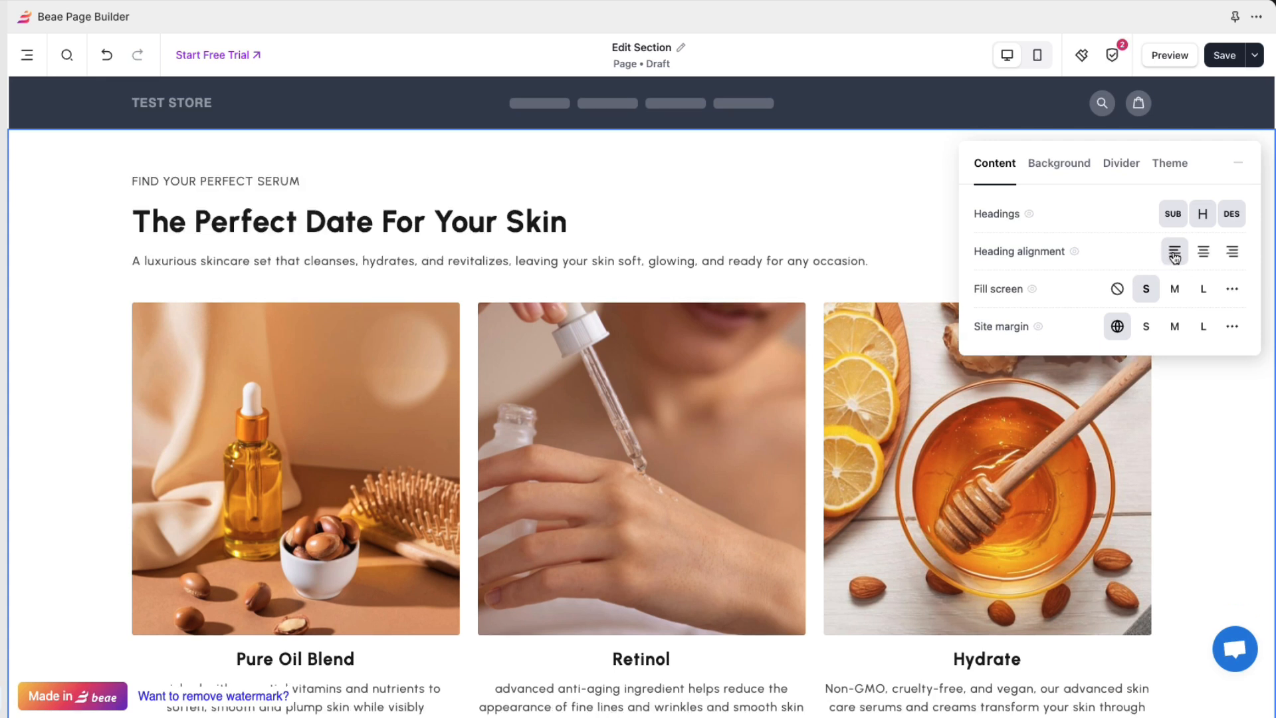
pyautogui.click(1211, 252)
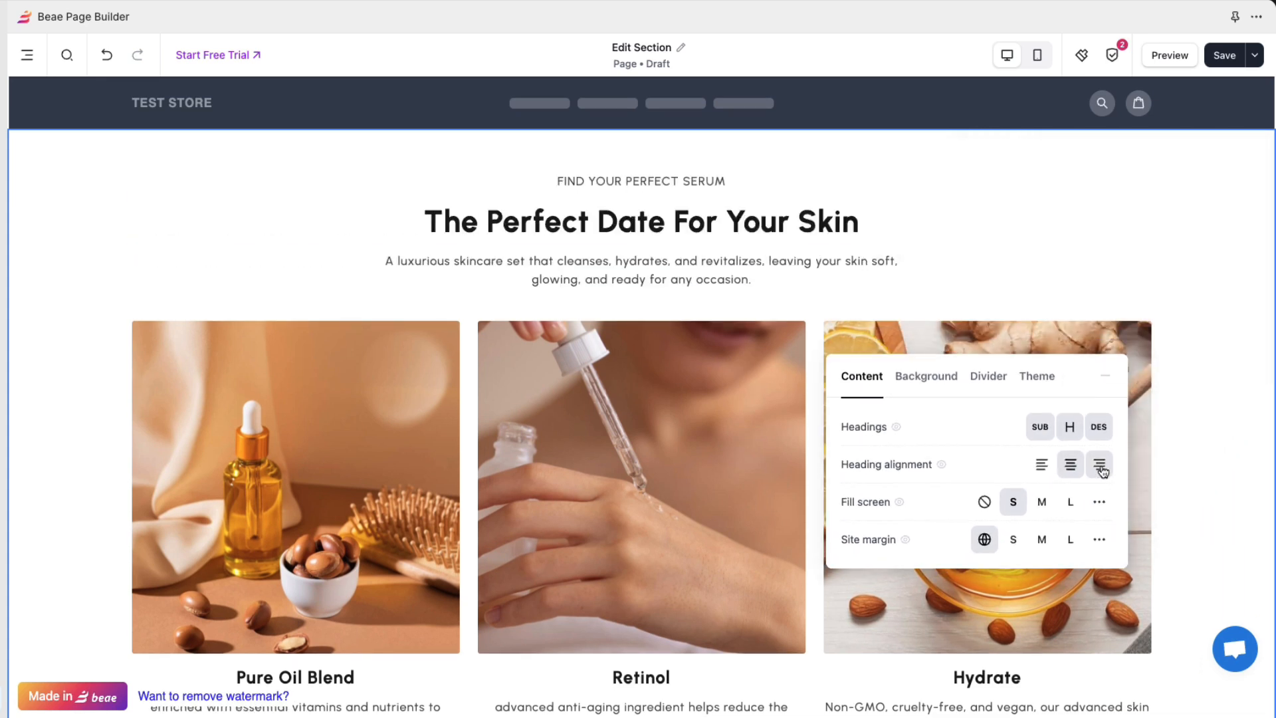
pyautogui.click(1100, 465)
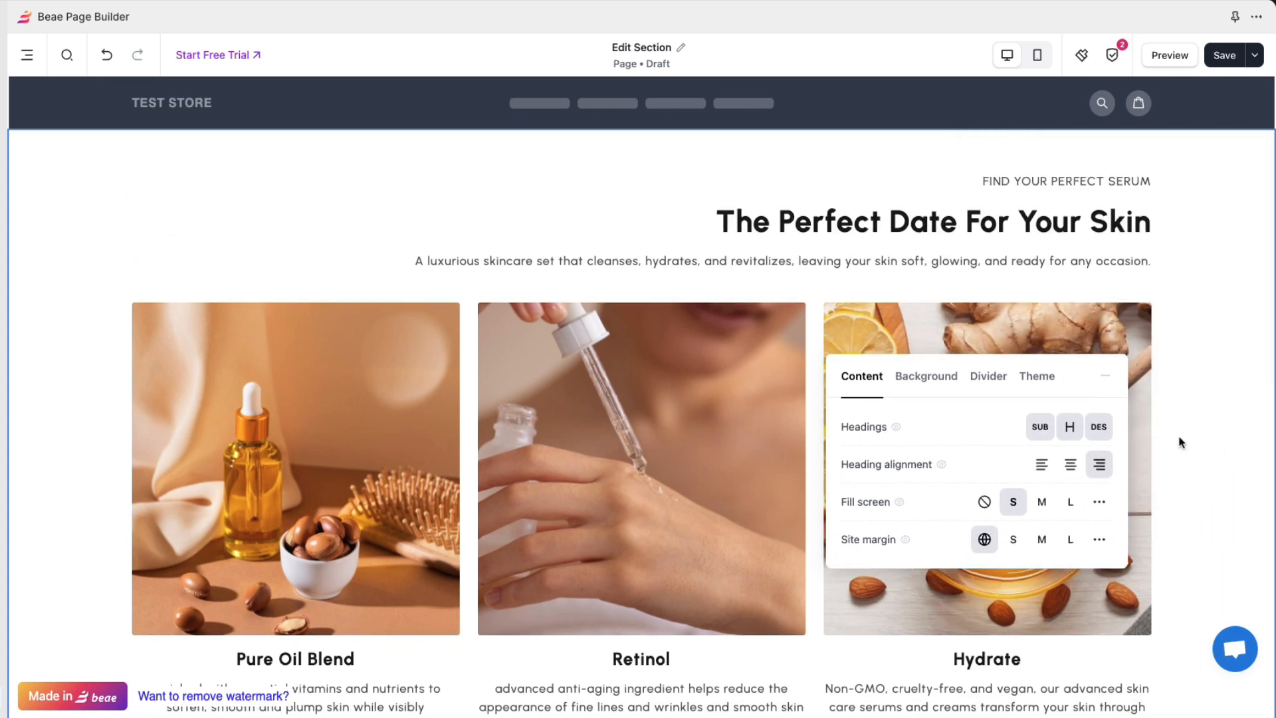
pyautogui.click(1068, 467)
pyautogui.click(1067, 466)
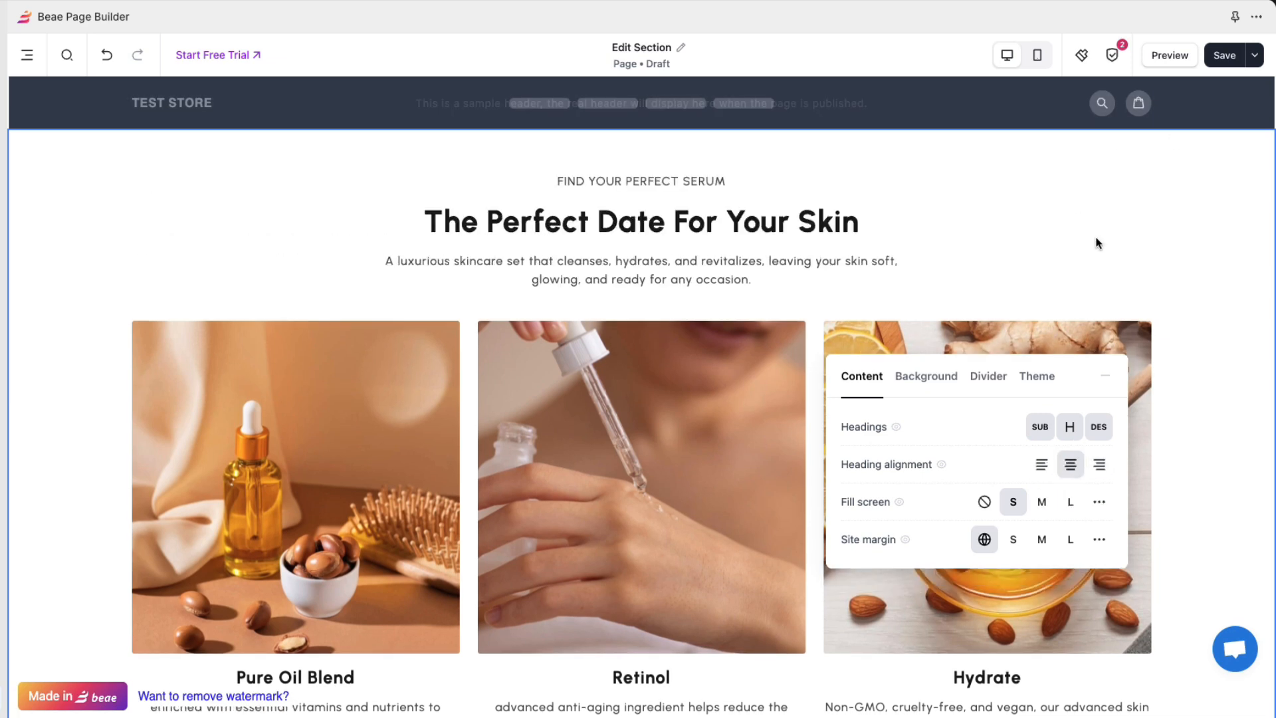
# In the mobile view, try left and right heading alignment, set it to center, and return to the desktop view.
pyautogui.click(1037, 56)
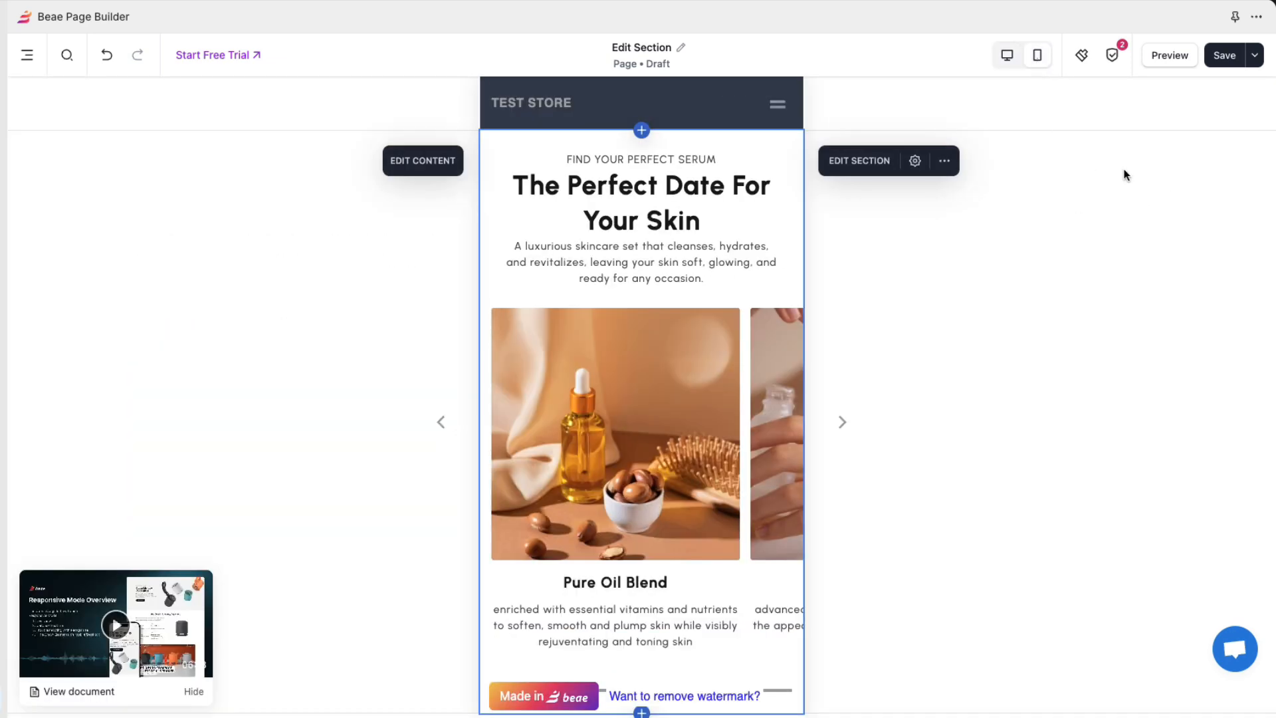
pyautogui.click(855, 162)
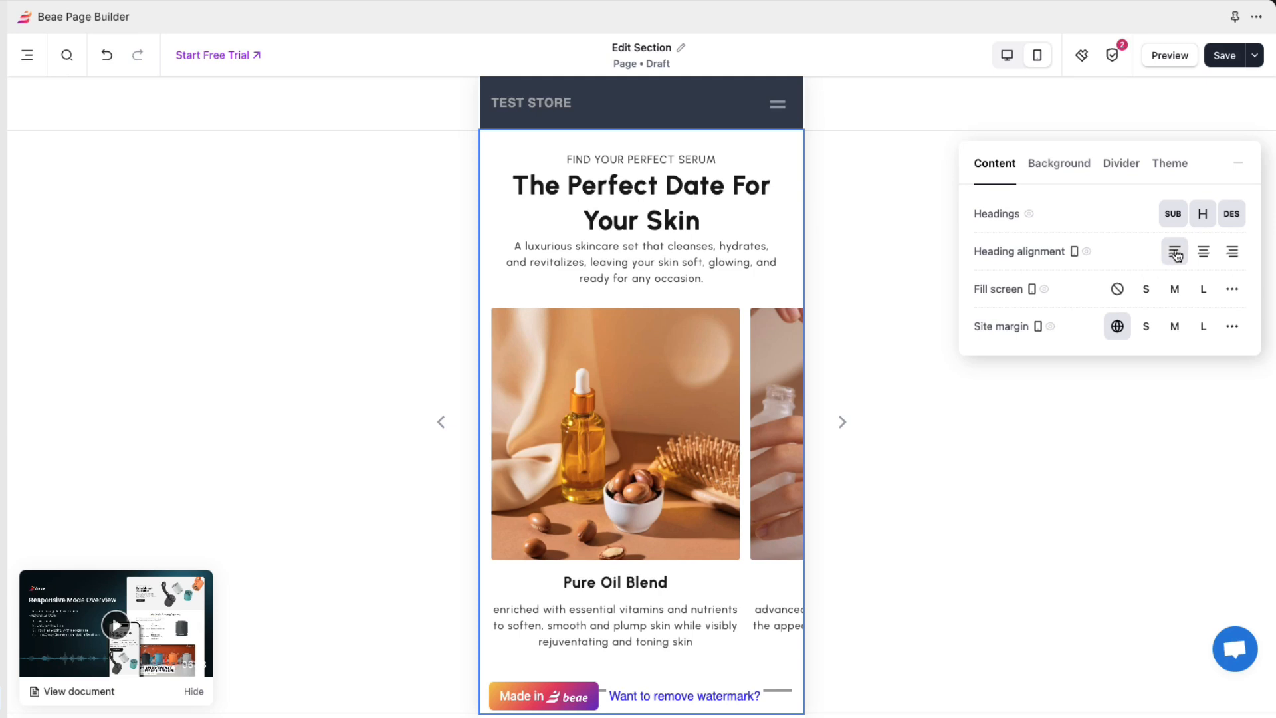
pyautogui.click(1173, 251)
pyautogui.click(1199, 255)
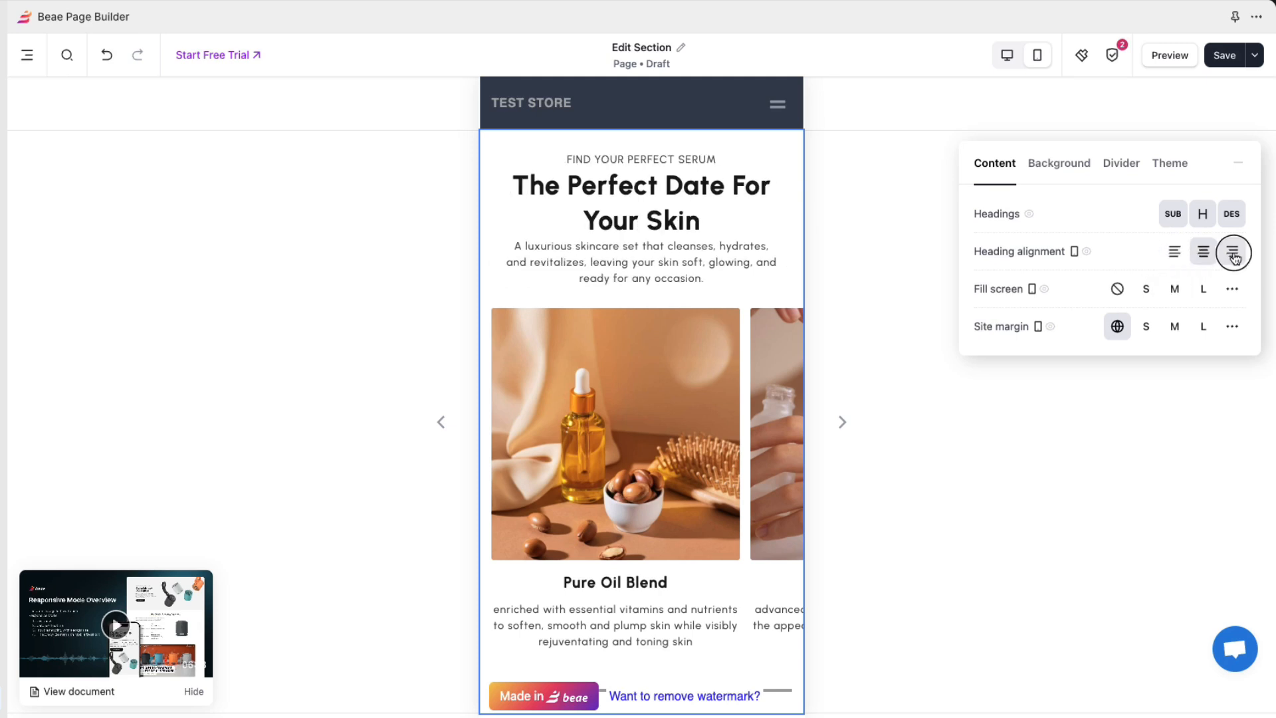
pyautogui.click(1232, 255)
pyautogui.click(1214, 259)
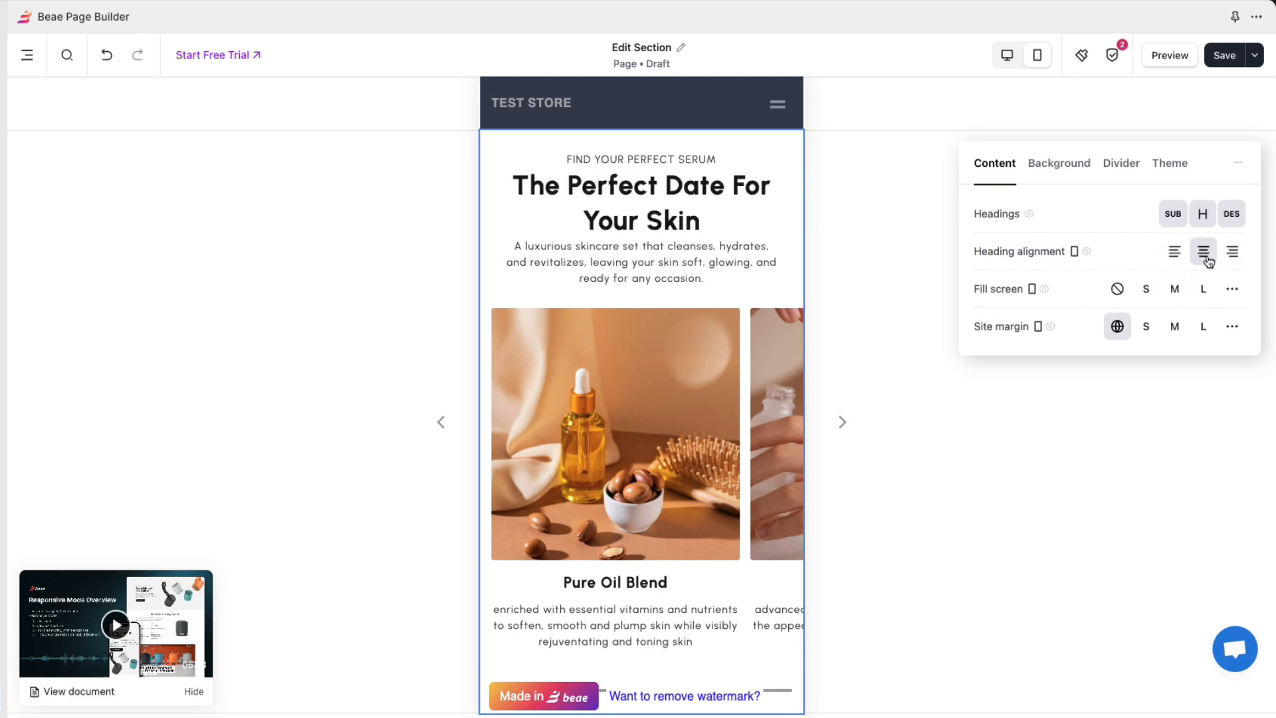
pyautogui.click(1007, 57)
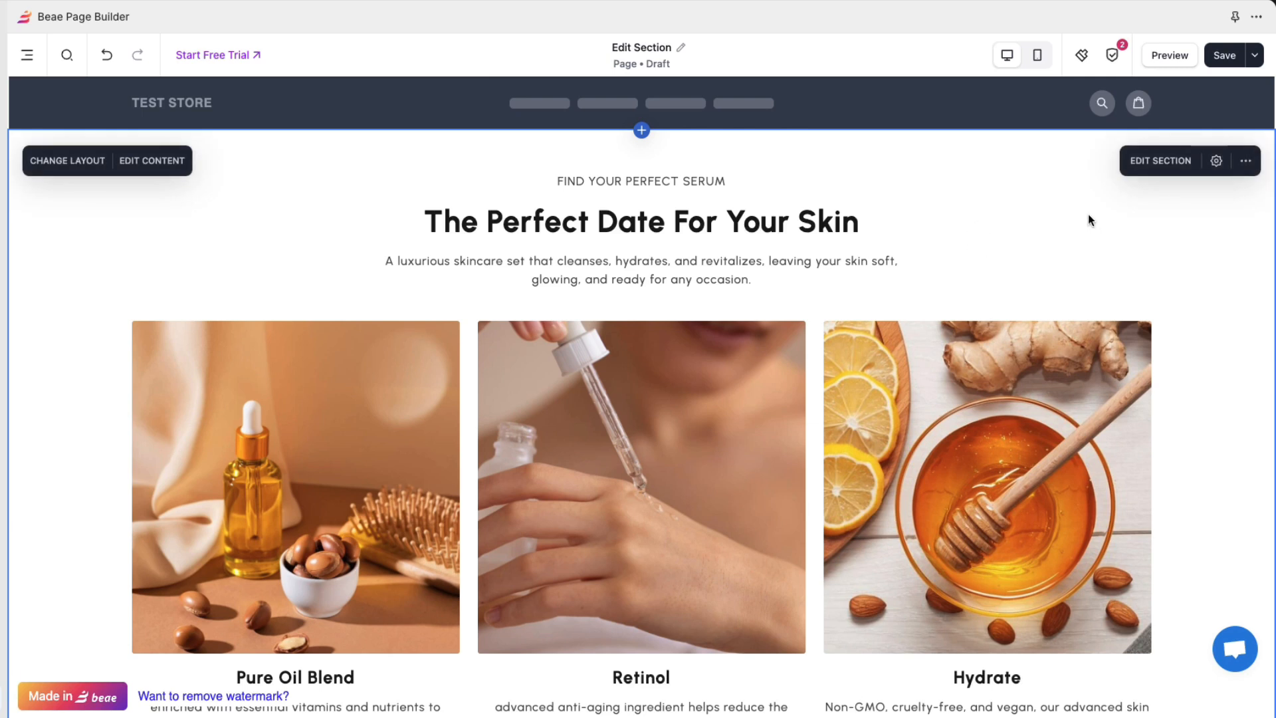
# Compare the section's Fill screen options by applying none, S, M and L, checking the spacing above and below the content.
pyautogui.click(1152, 167)
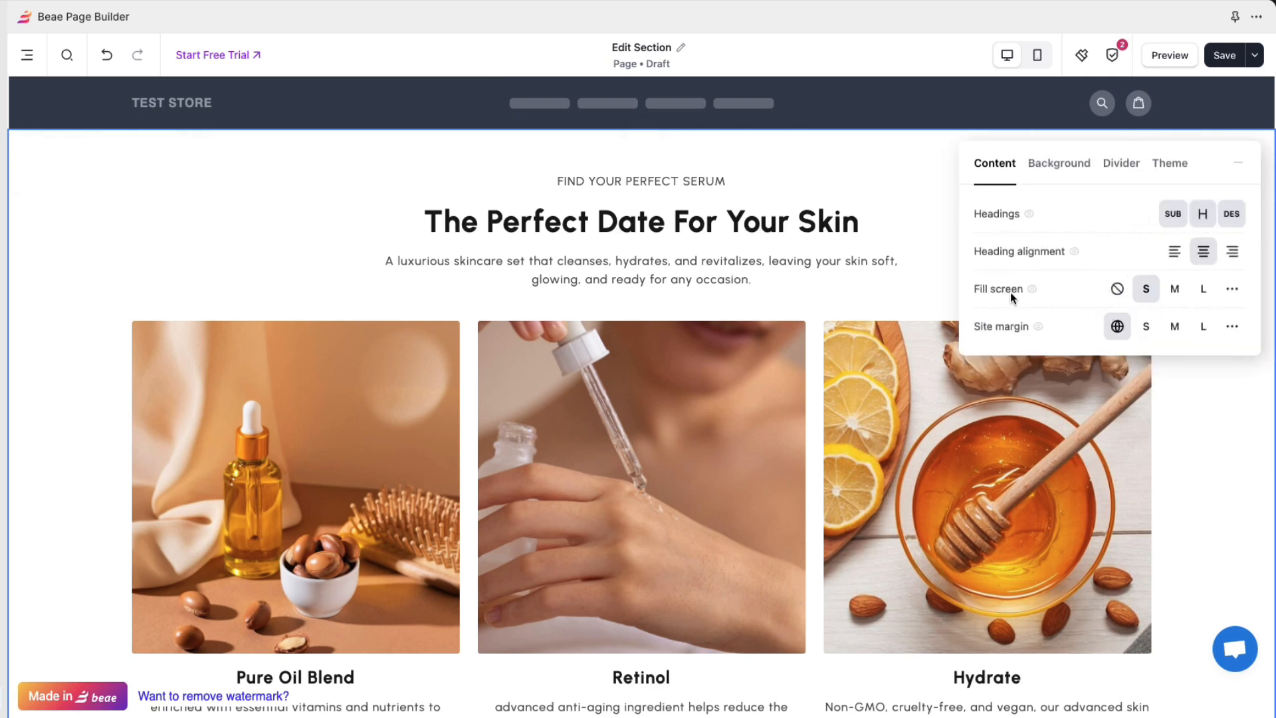
pyautogui.click(1116, 293)
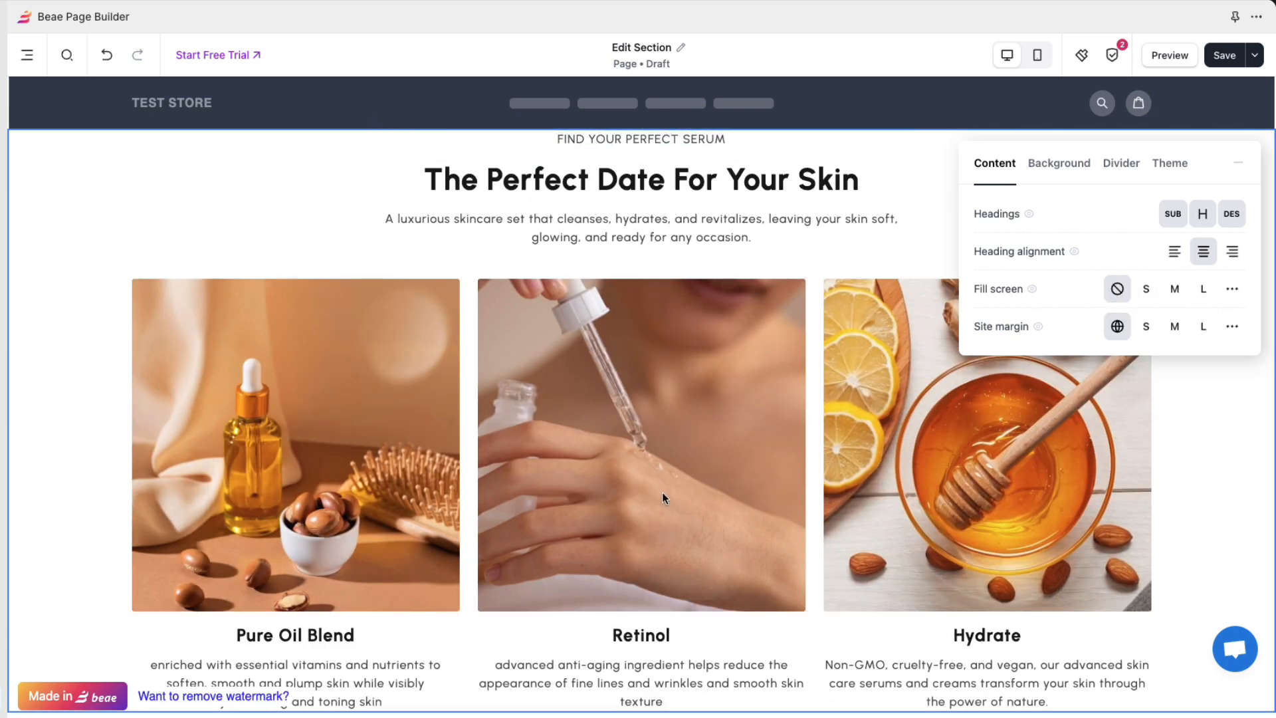
pyautogui.scroll(-1, 671, 572)
pyautogui.scroll(1, 712, 557)
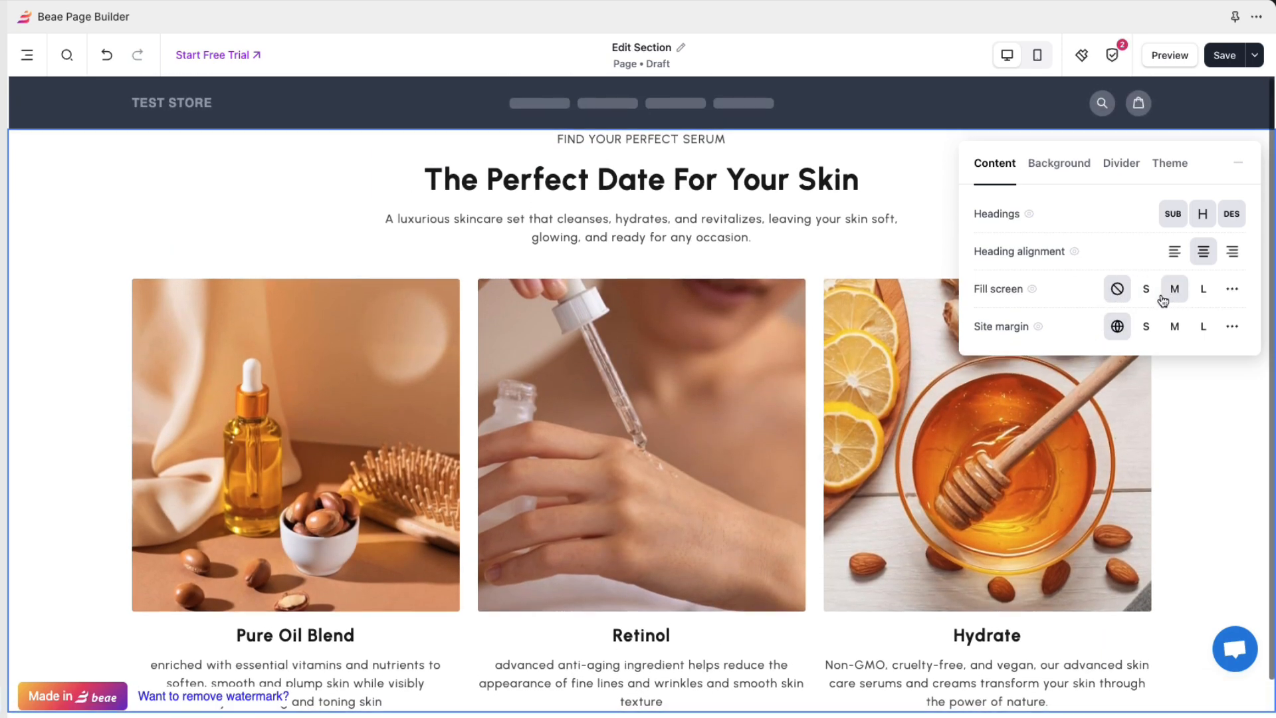
pyautogui.click(1145, 289)
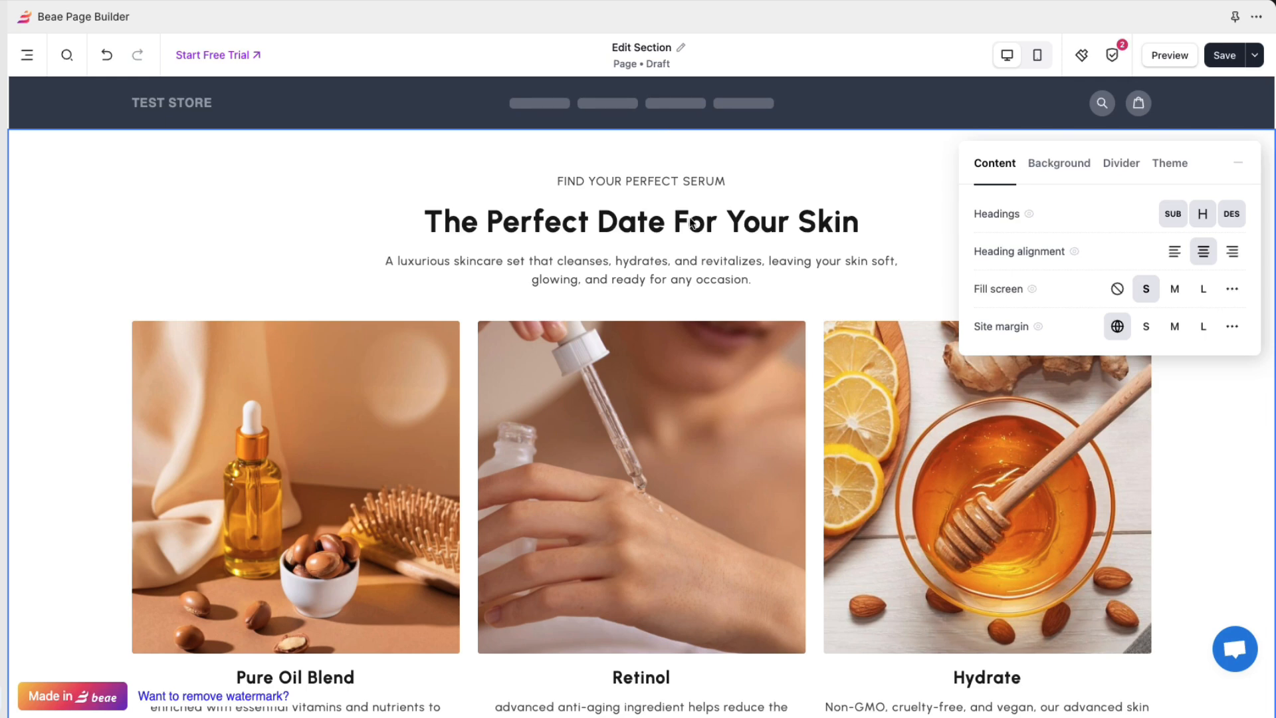
pyautogui.scroll(-3, 699, 537)
pyautogui.click(1174, 288)
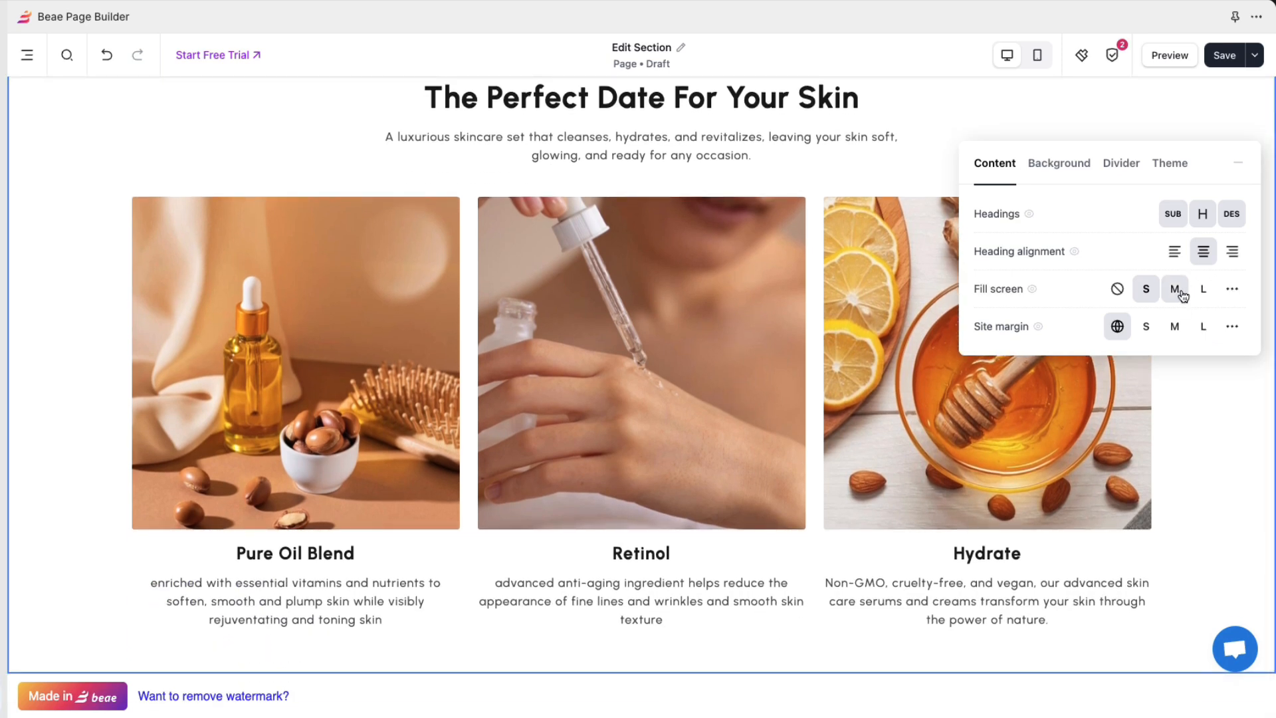
pyautogui.scroll(3, 684, 303)
pyautogui.scroll(-5, 719, 281)
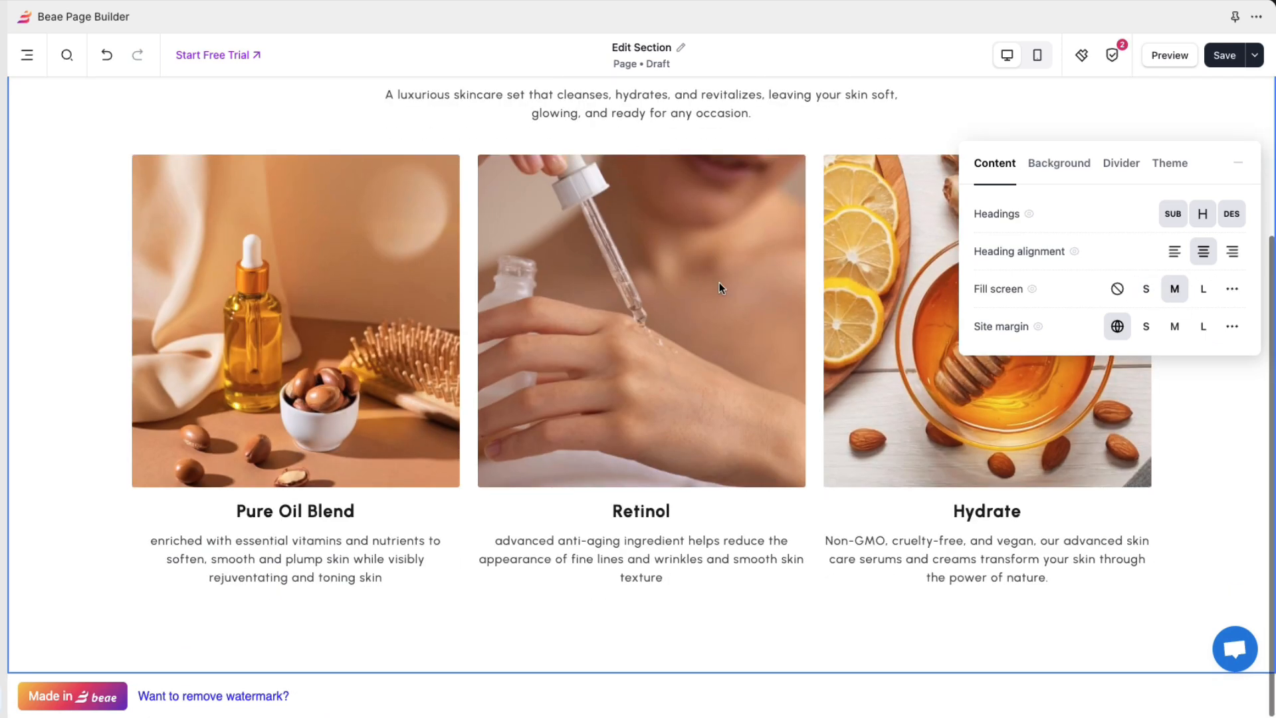
pyautogui.scroll(3, 719, 282)
pyautogui.click(1202, 299)
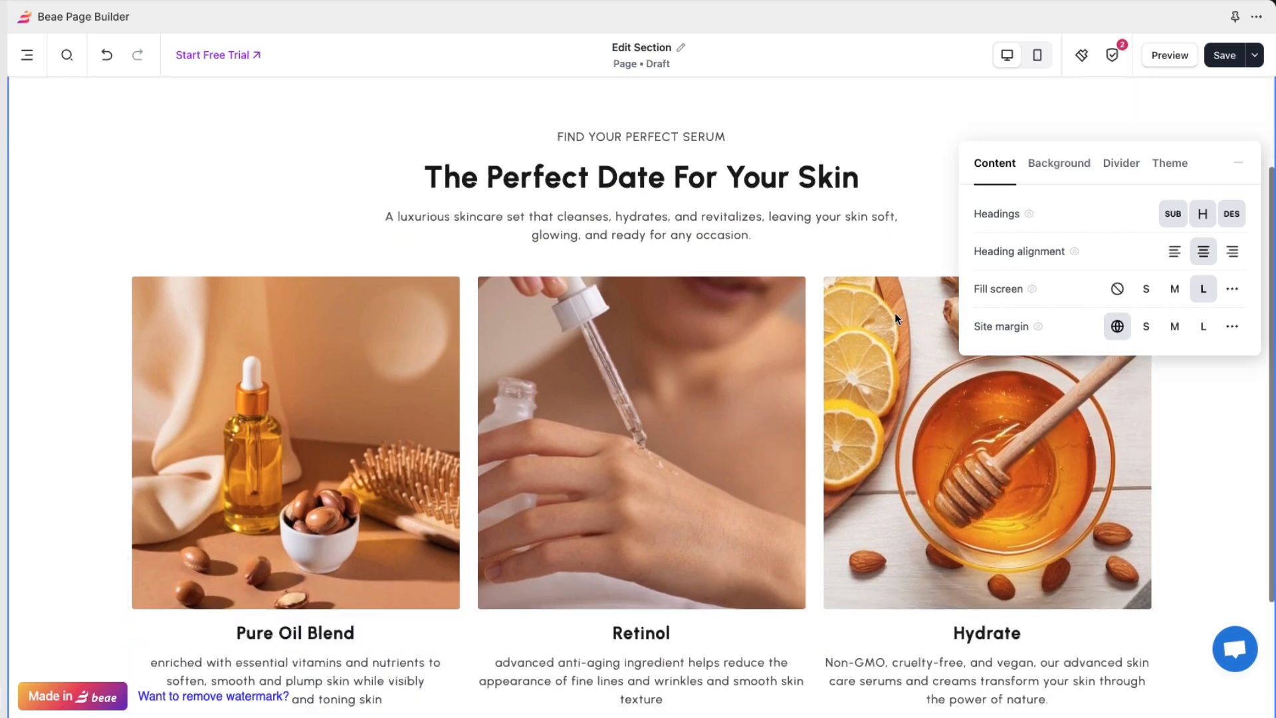
# Try a custom Fill screen with top 10 and bottom 20, 50 and 10, and set Fill screen back to S.
pyautogui.click(1236, 291)
pyautogui.scroll(2, 759, 274)
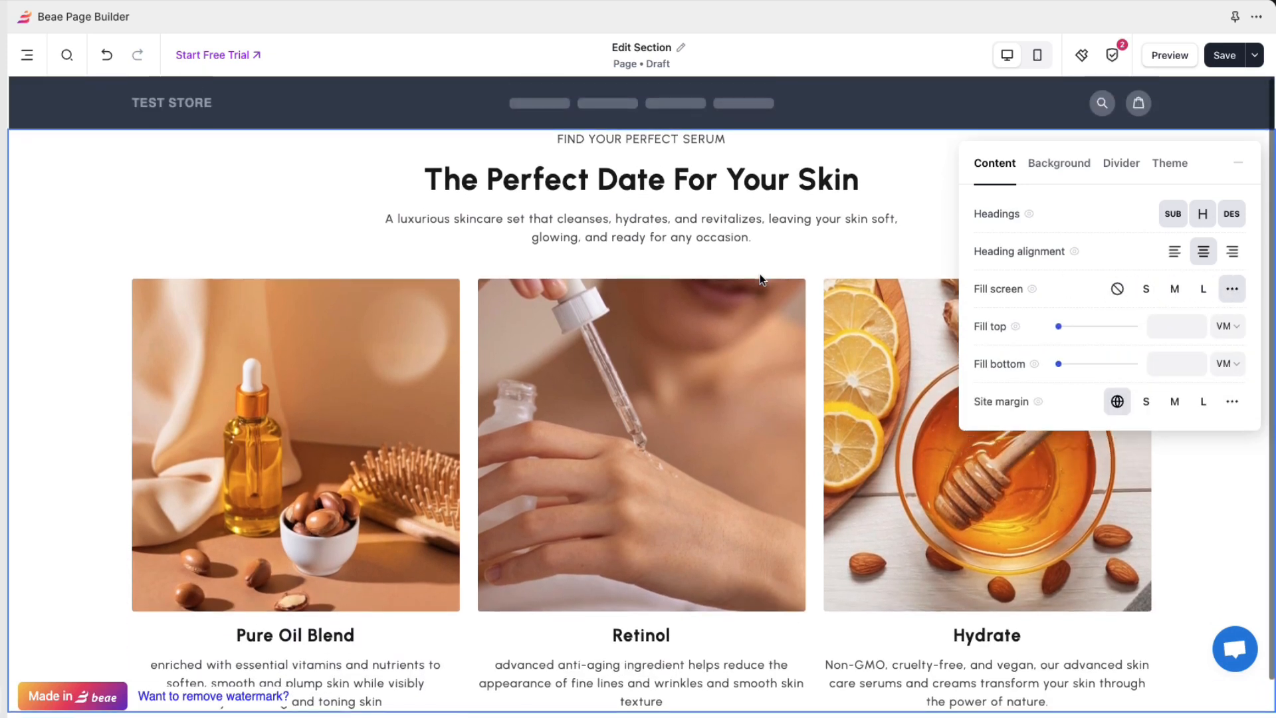
pyautogui.click(1163, 327)
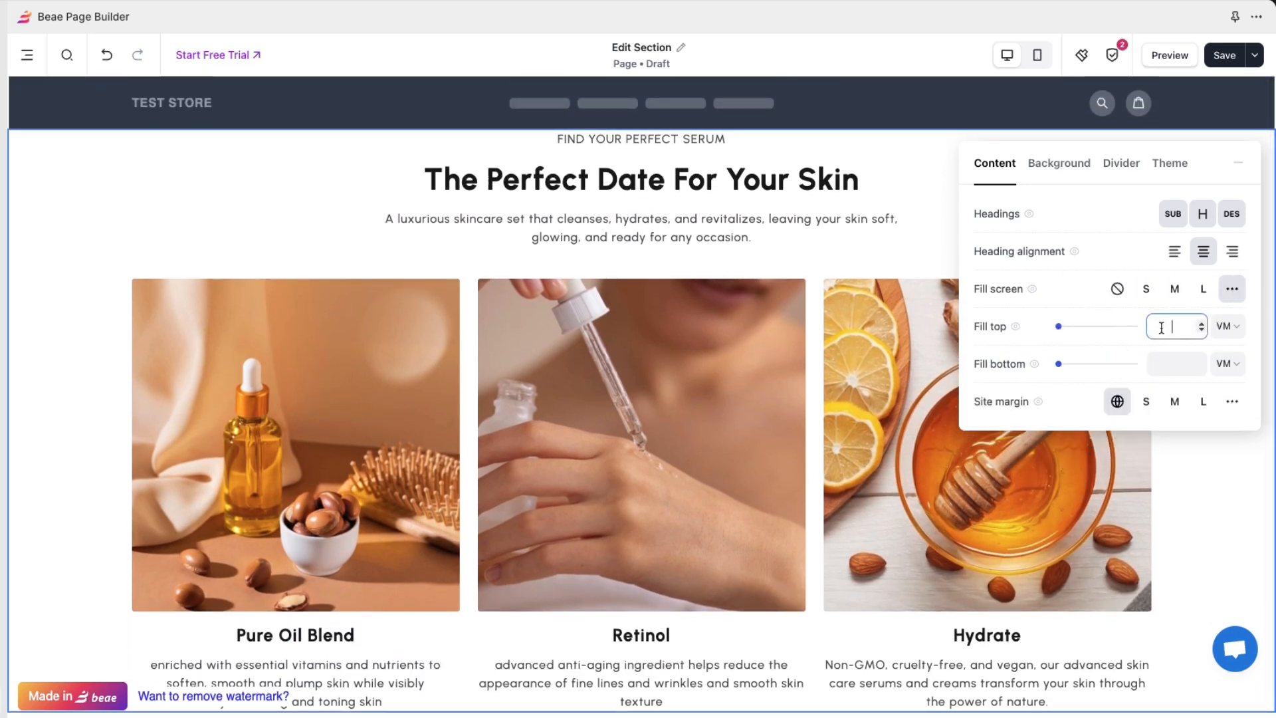
pyautogui.click(1173, 364)
pyautogui.scroll(-1, 842, 366)
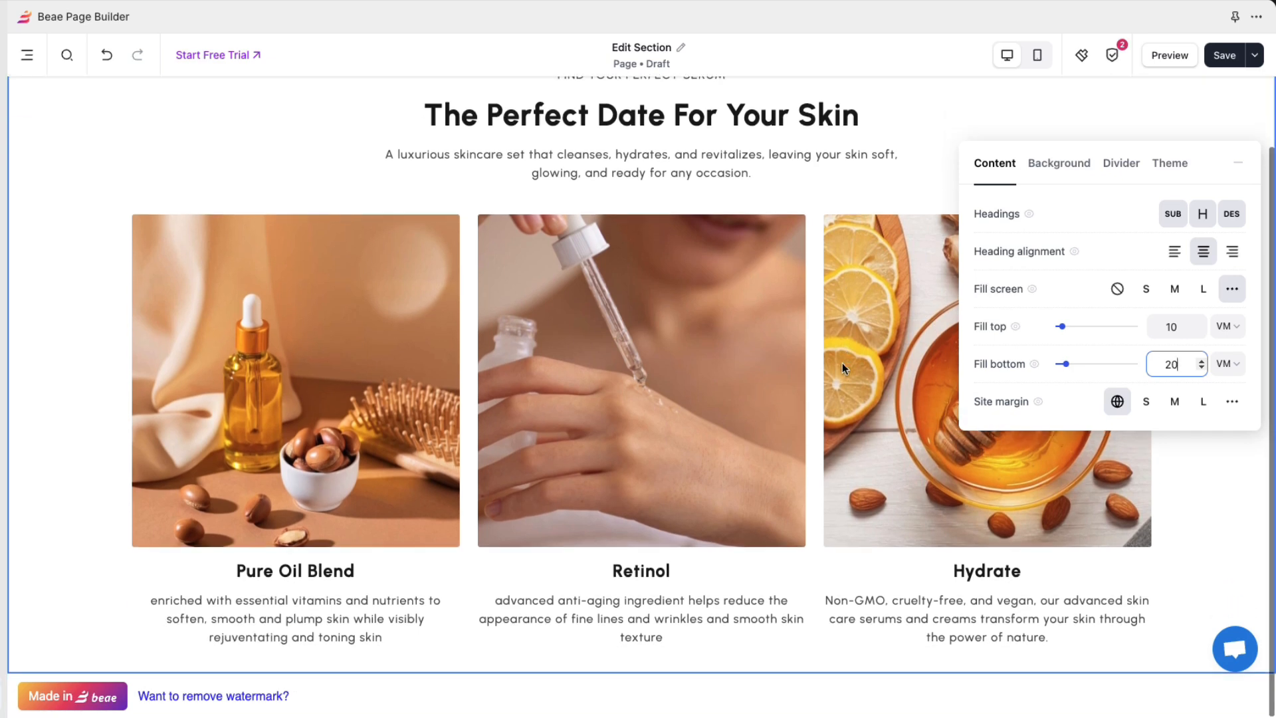
pyautogui.click(1173, 363)
pyautogui.write('5')
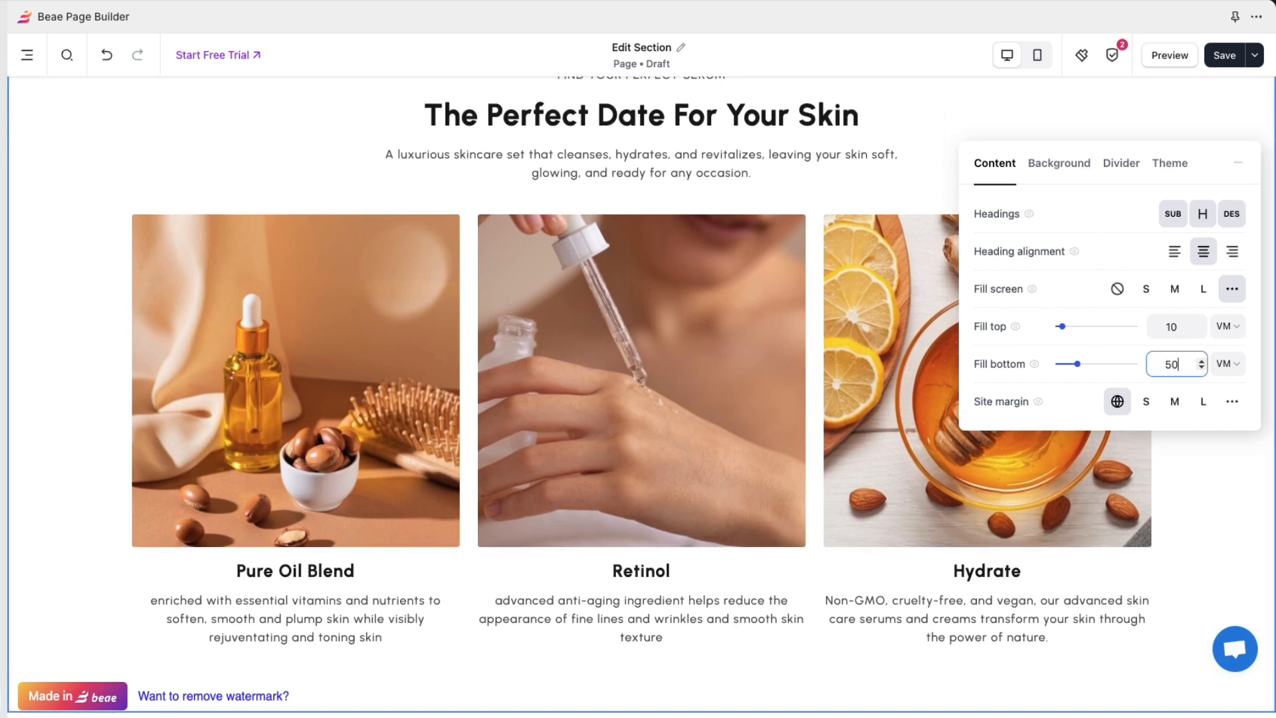
pyautogui.write('0')
pyautogui.click(1184, 363)
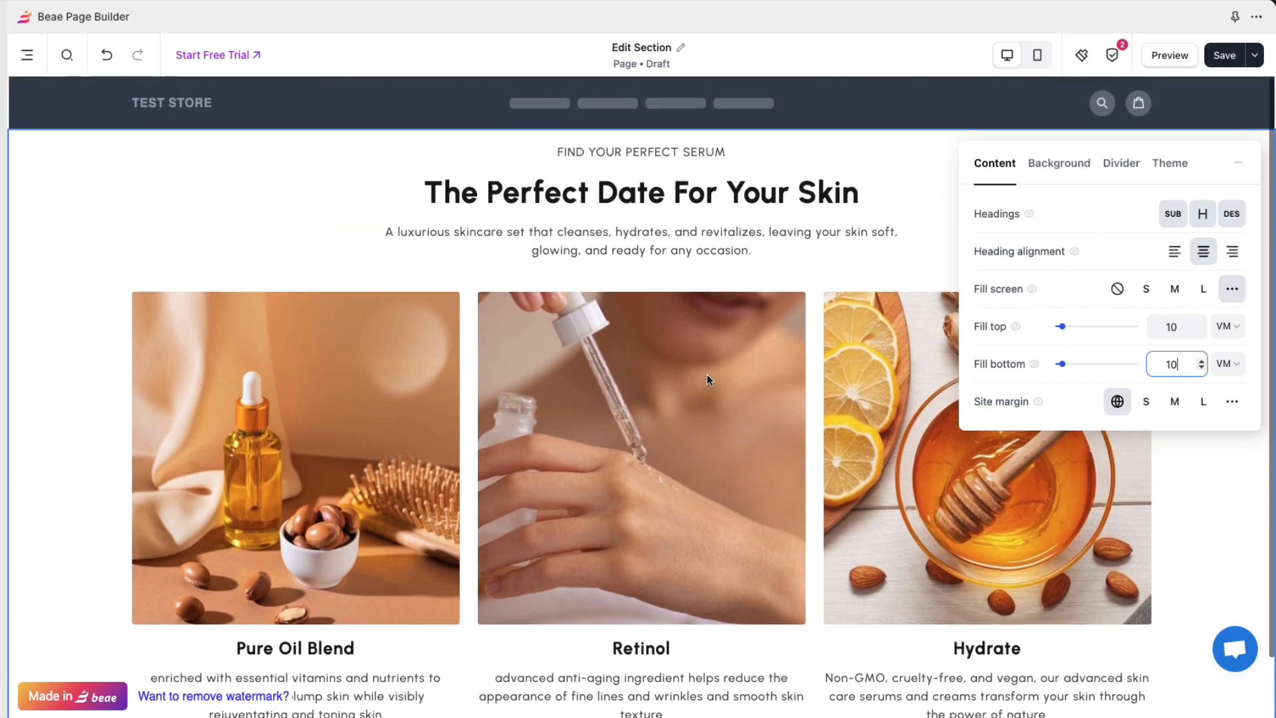
pyautogui.click(1148, 264)
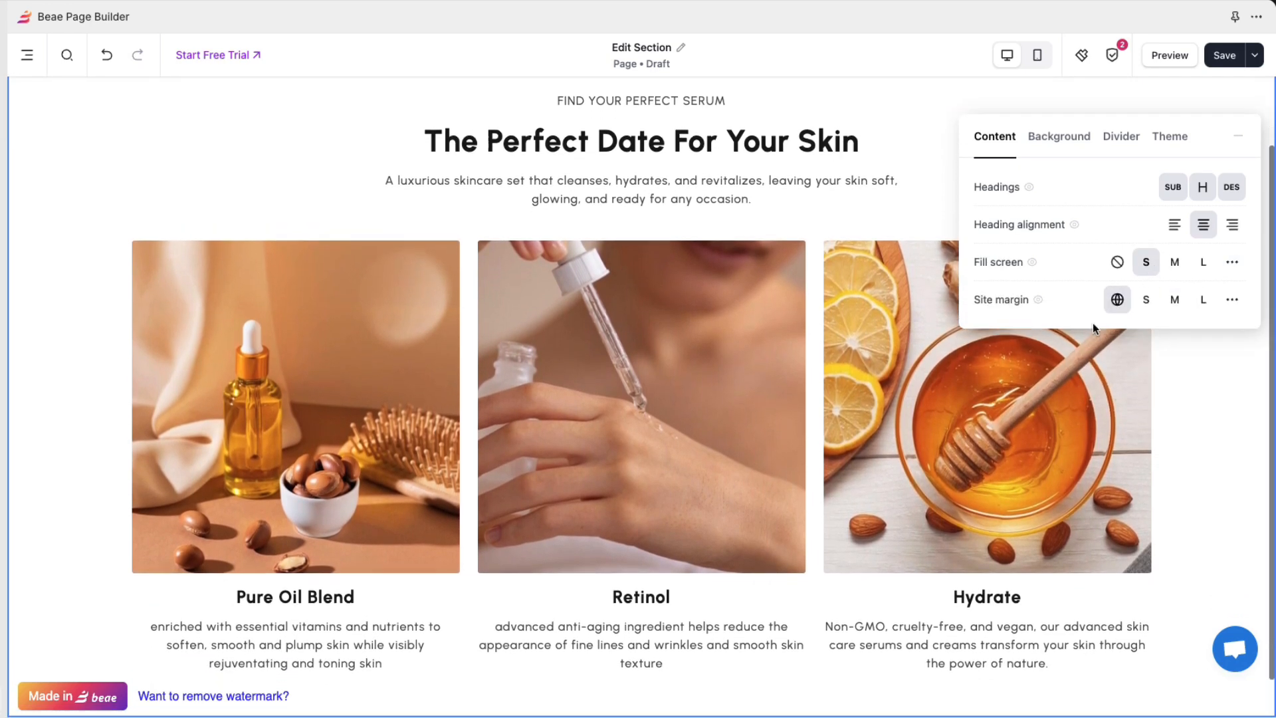
# Try the S, M and L site margins on the section.
pyautogui.click(1145, 299)
pyautogui.click(1164, 301)
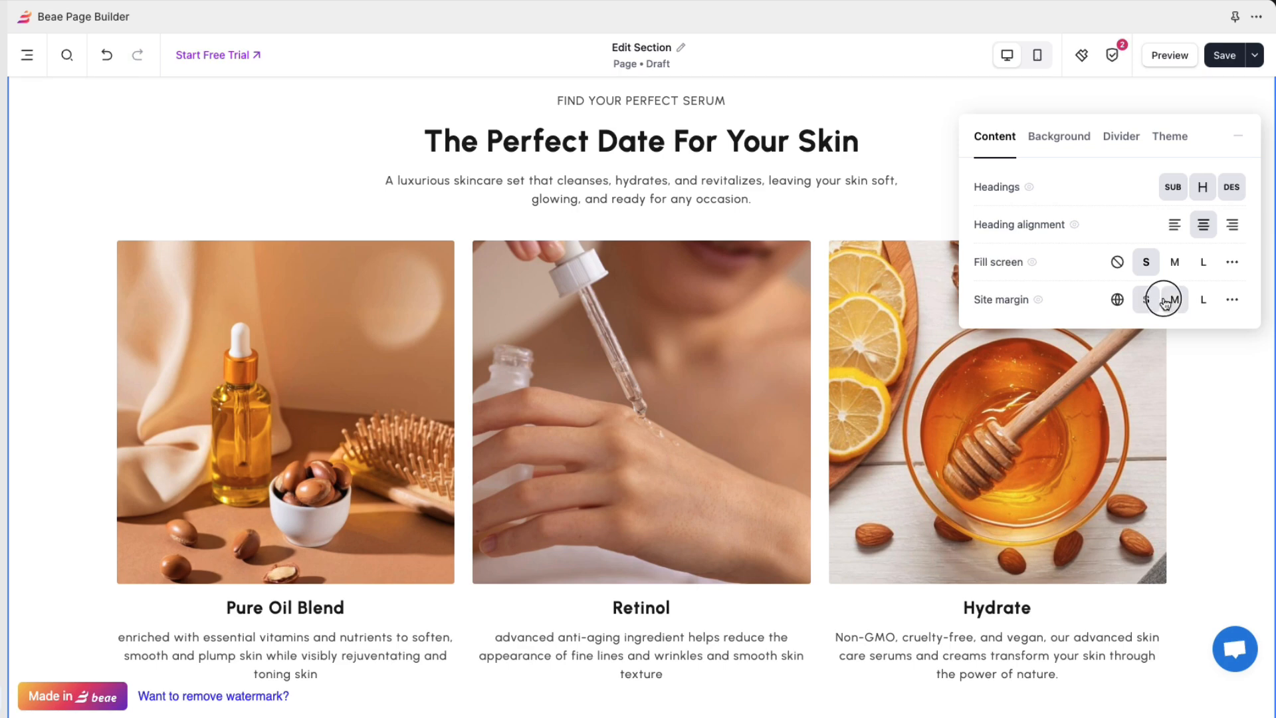
pyautogui.click(1203, 299)
# Try custom site margins of 17 and 30 on the section, and restore the global site margin.
pyautogui.click(1231, 300)
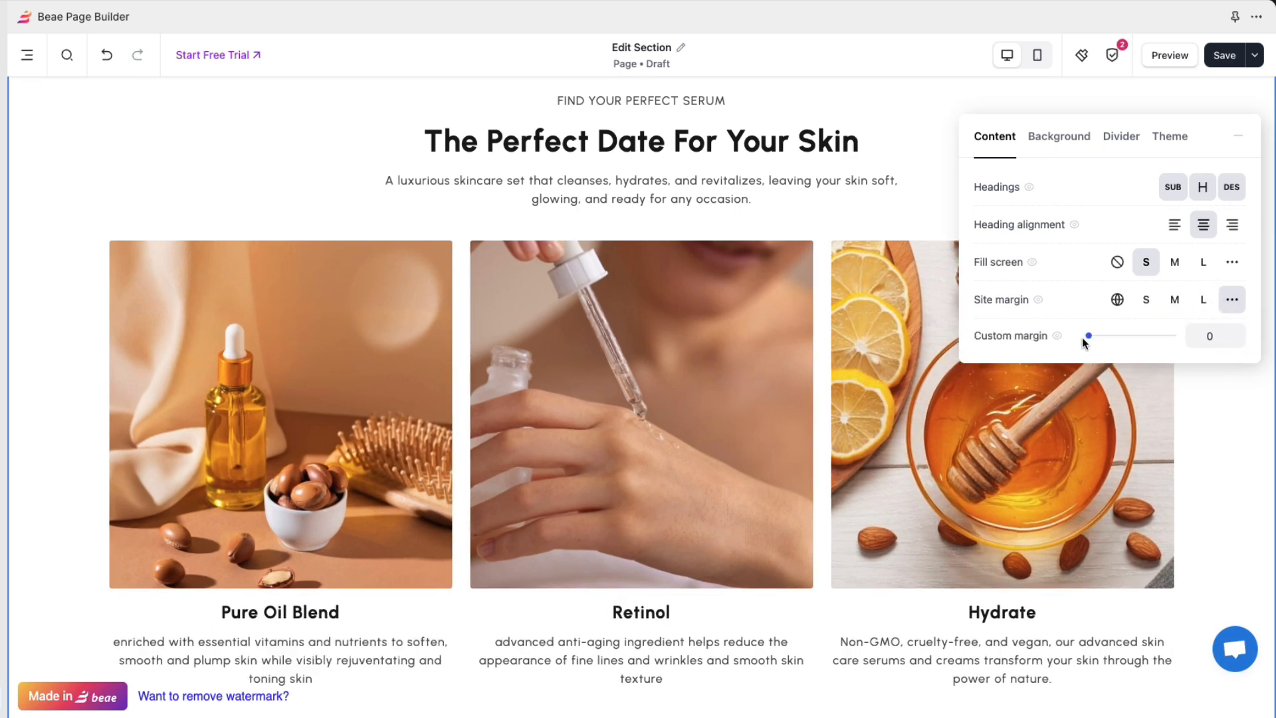
pyautogui.moveTo(1086, 337)
pyautogui.mouseDown()
pyautogui.moveTo(1207, 335)
pyautogui.moveTo(1106, 342)
pyautogui.mouseUp()
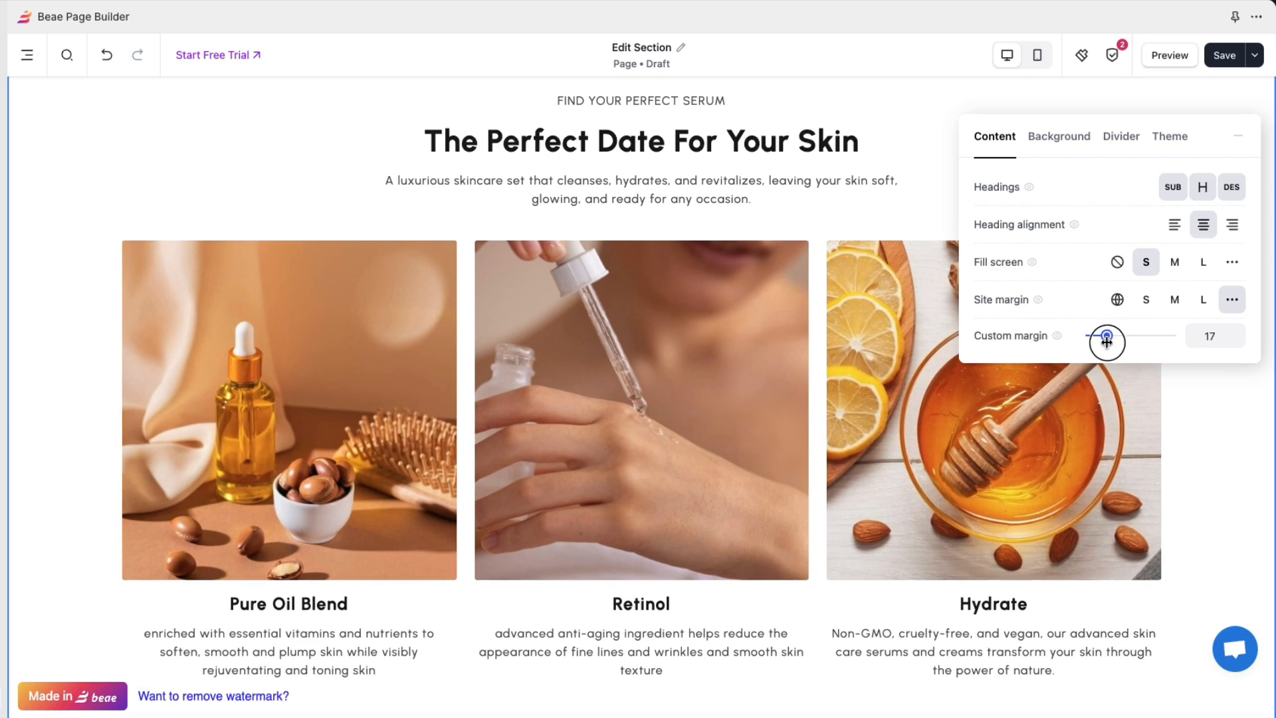
pyautogui.doubleClick(1208, 337)
pyautogui.write('30')
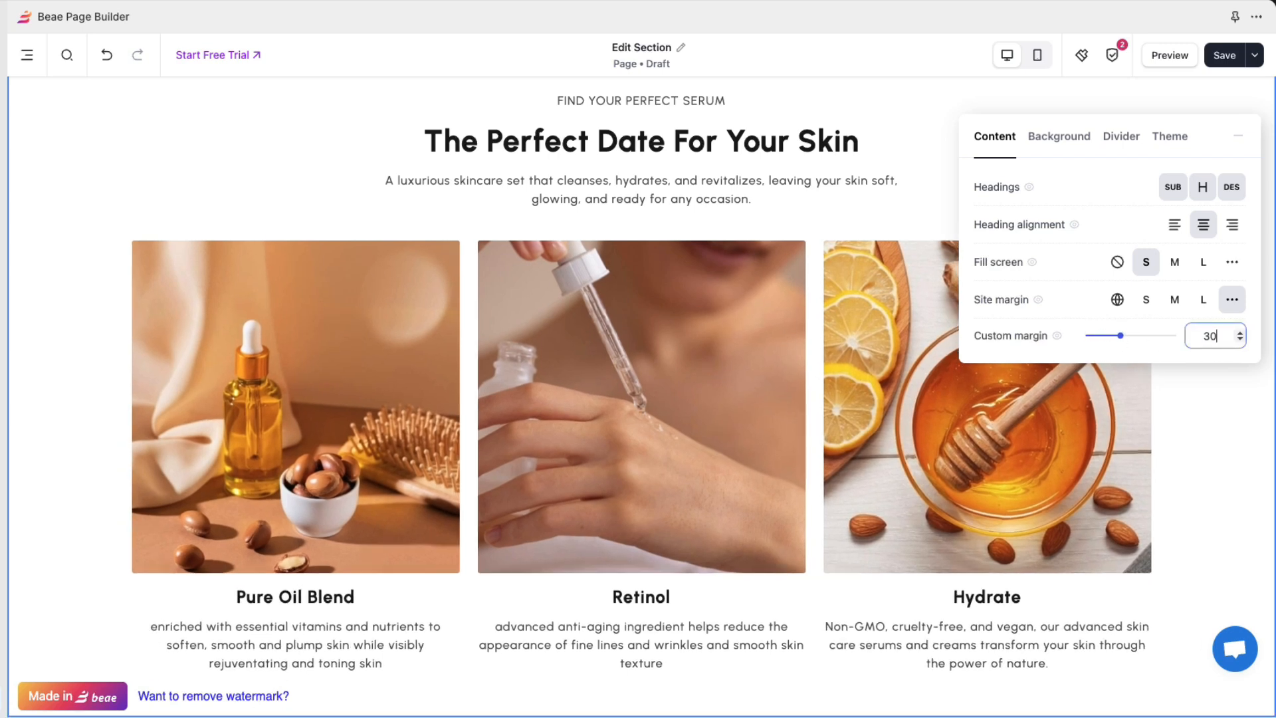
pyautogui.click(1116, 301)
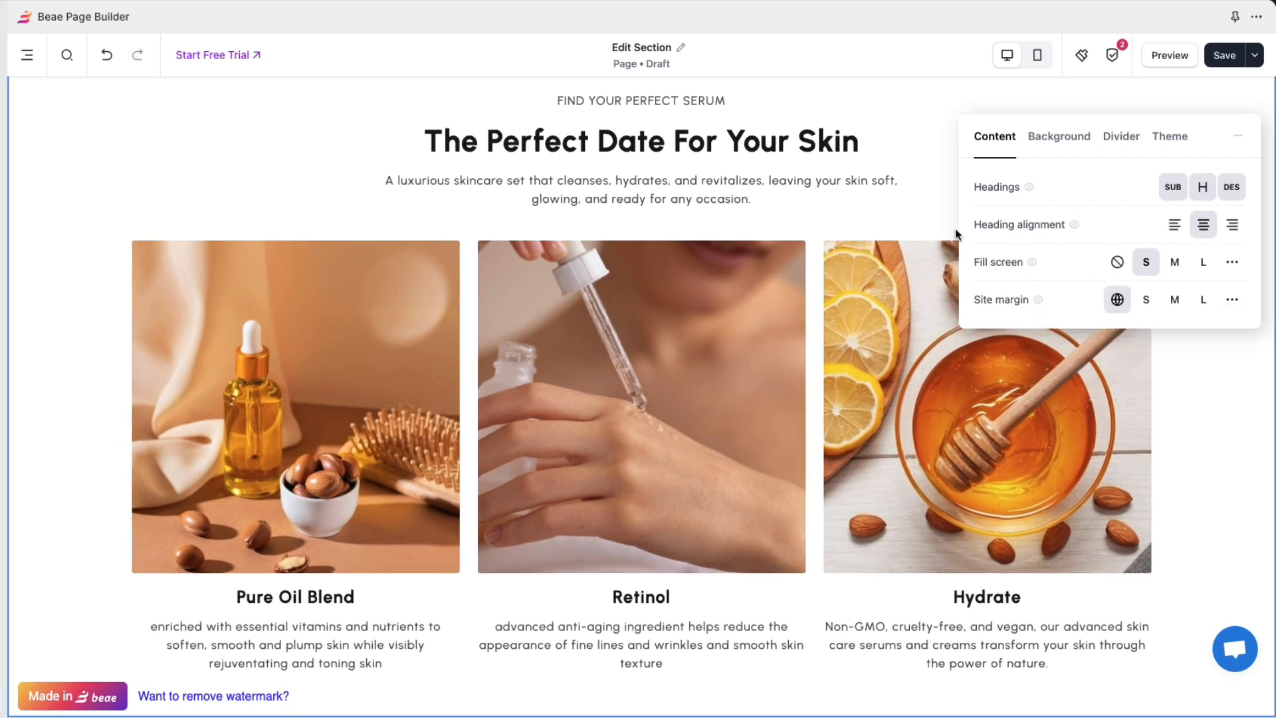
# Give the section a solid colour background, try primary_50 from the theme colours, and settle on the cream background shade.
pyautogui.click(936, 198)
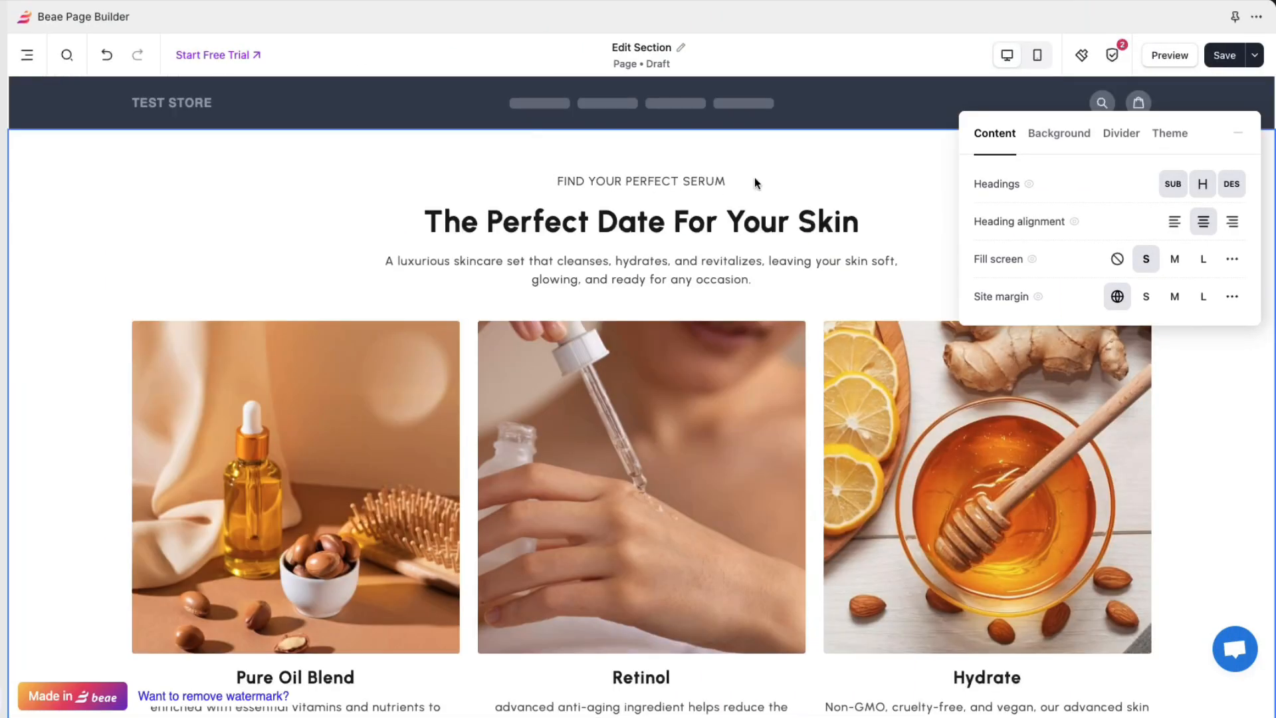
pyautogui.click(1059, 135)
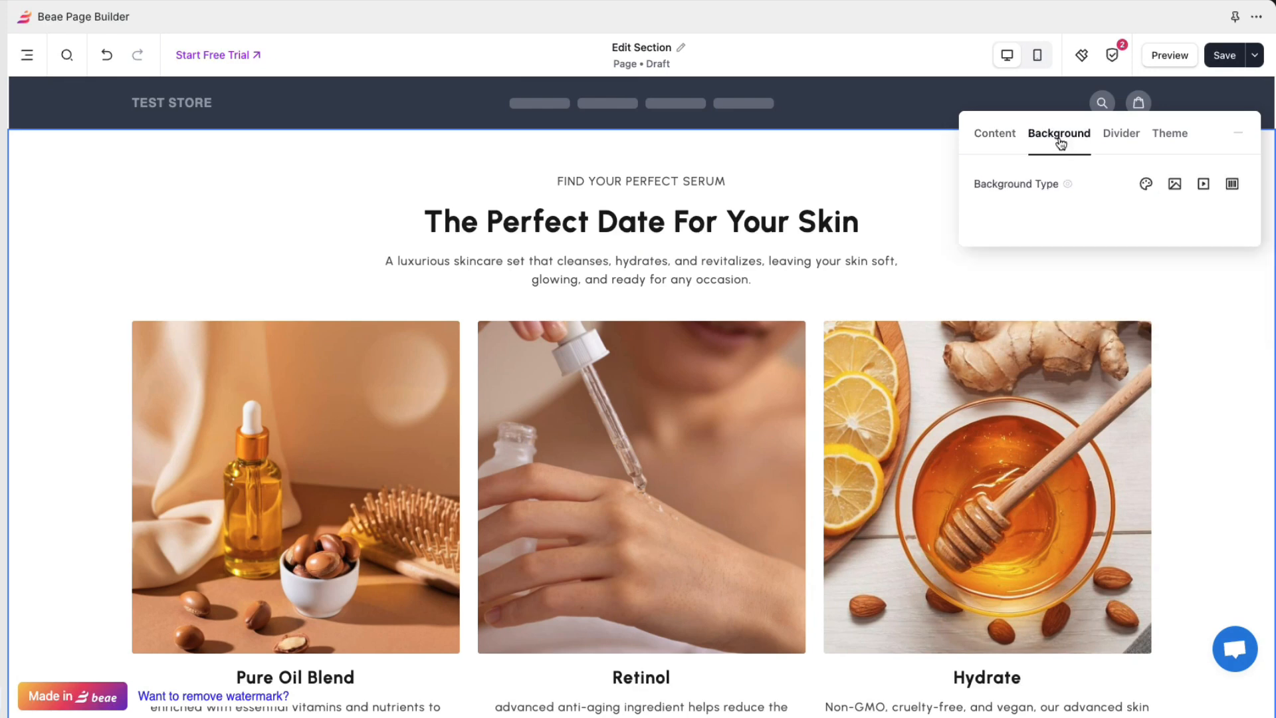
pyautogui.click(1147, 187)
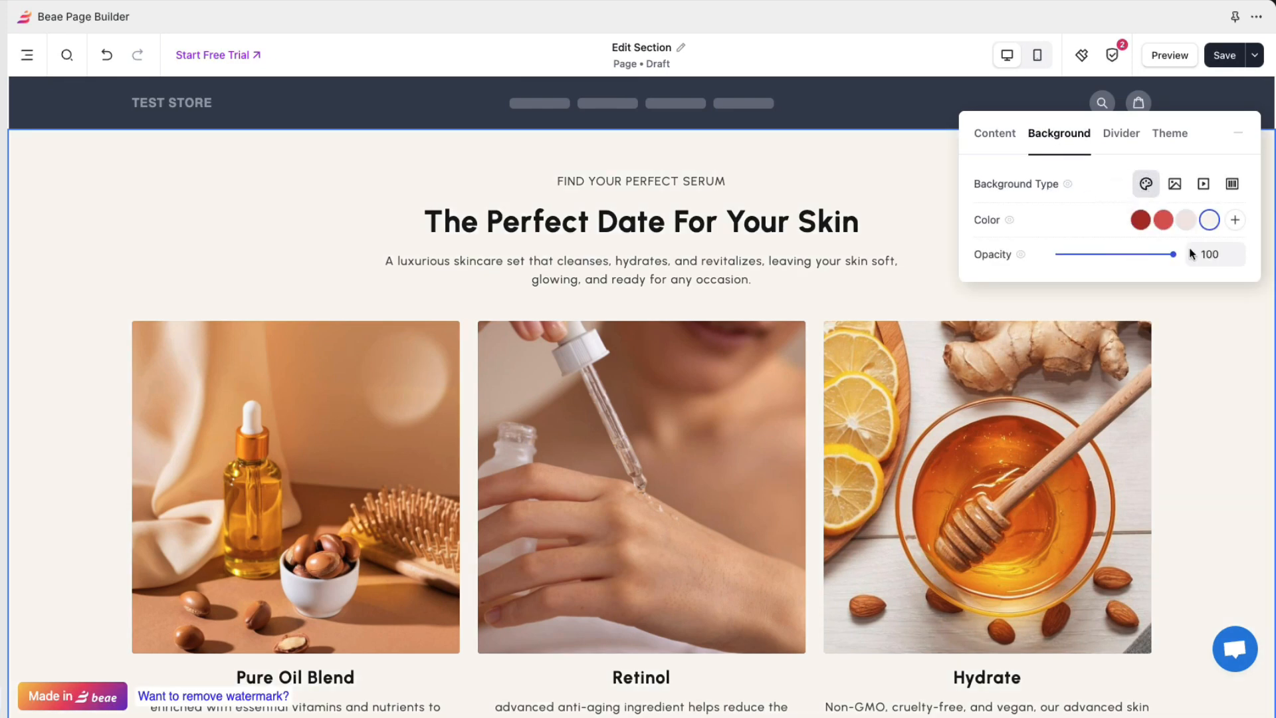
pyautogui.click(1232, 223)
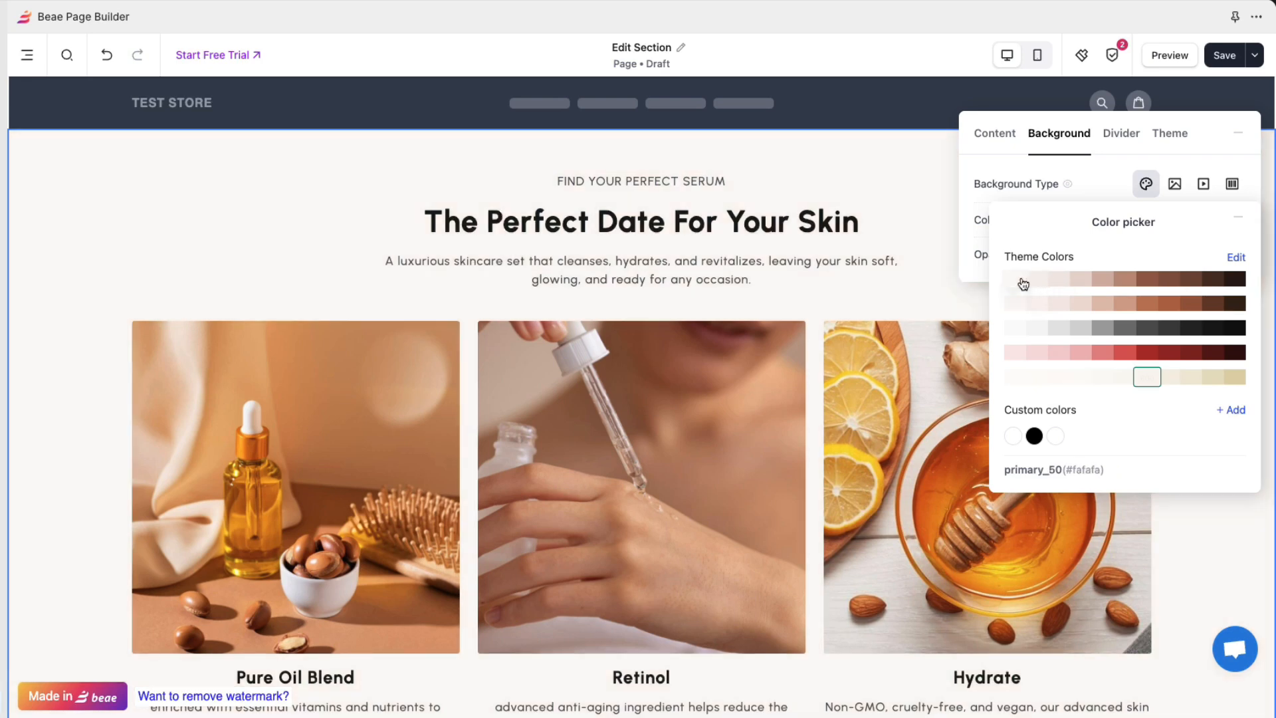
pyautogui.click(1021, 284)
pyautogui.click(1206, 223)
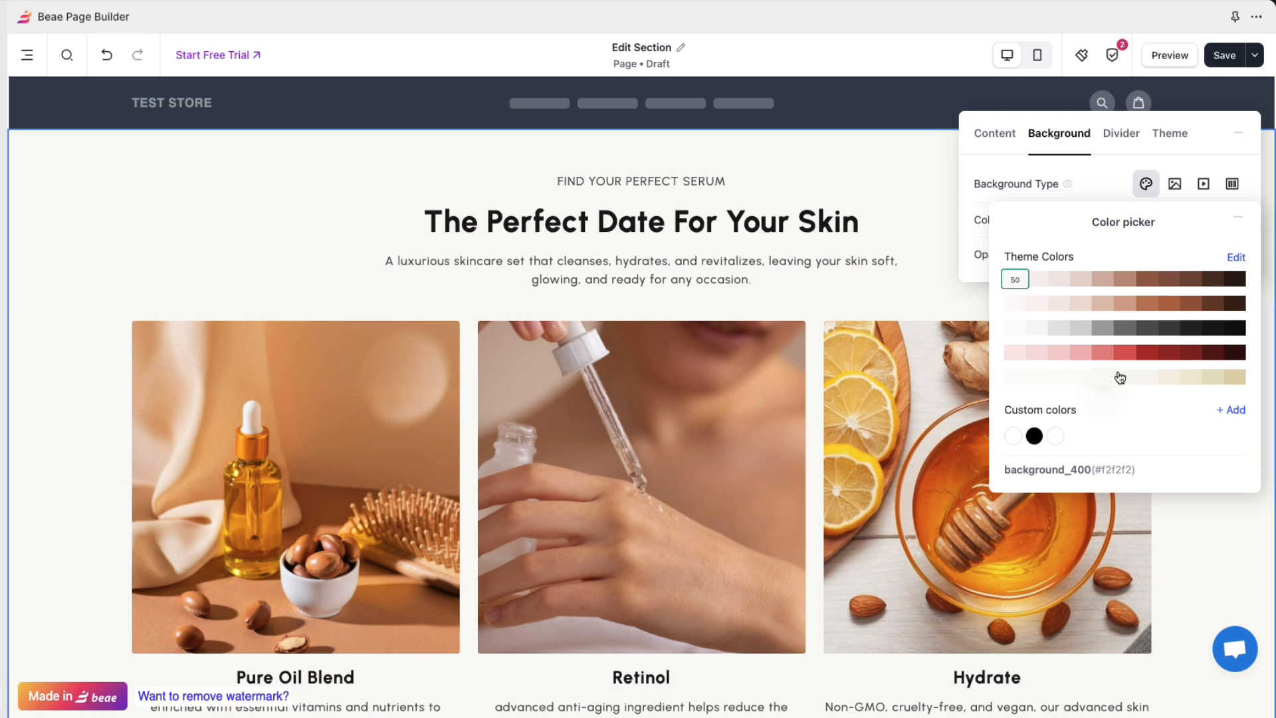
pyautogui.click(1143, 379)
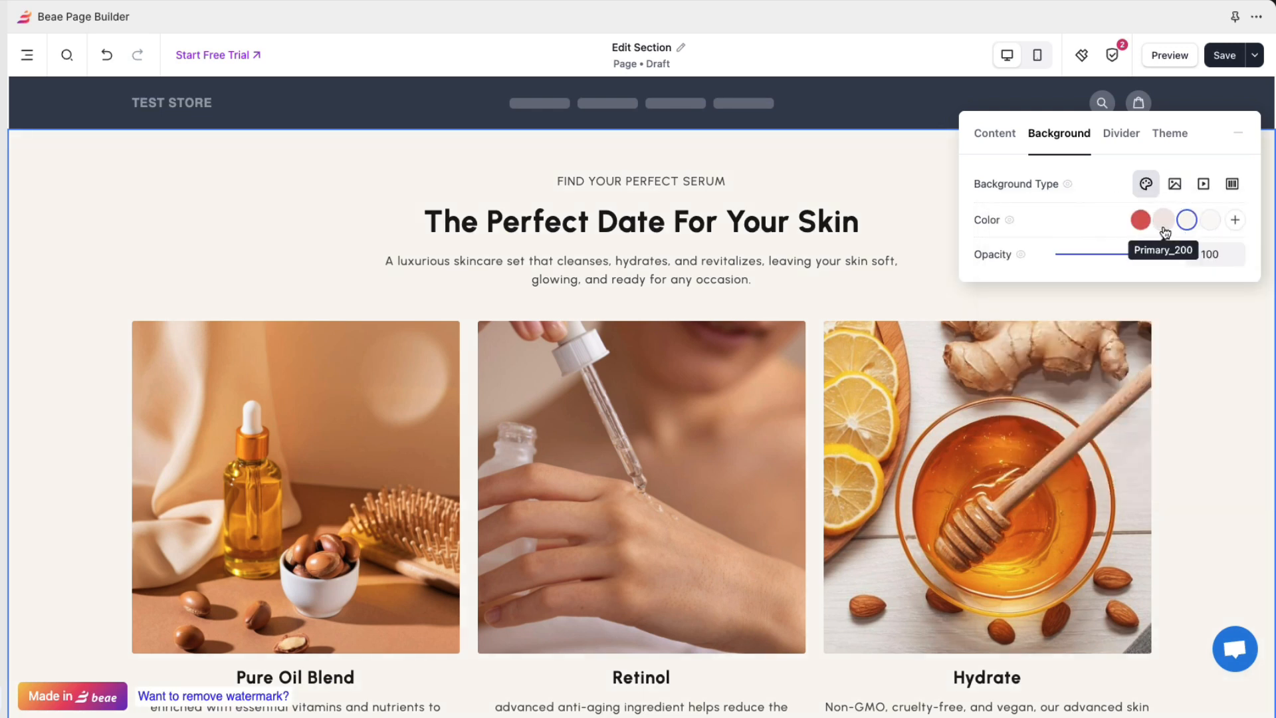
# Try the bgskin image and a Pexels video as the section's background.
pyautogui.click(1172, 186)
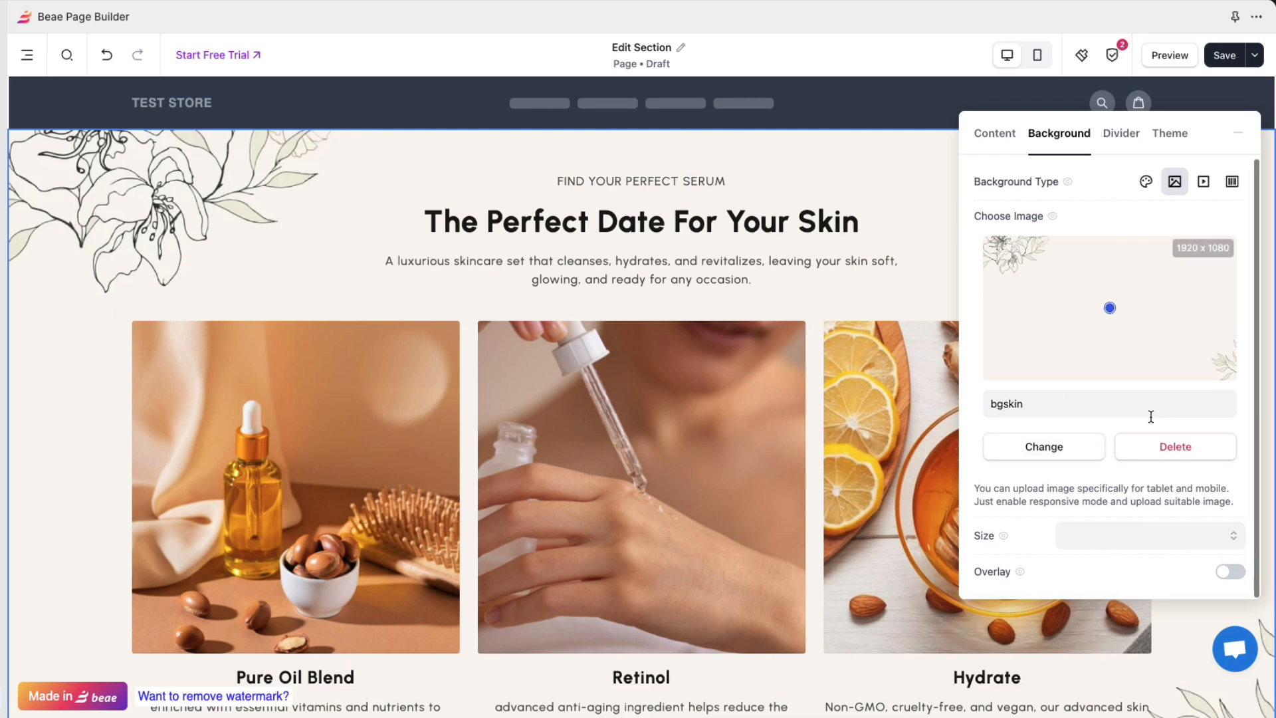
pyautogui.click(1063, 447)
pyautogui.click(544, 275)
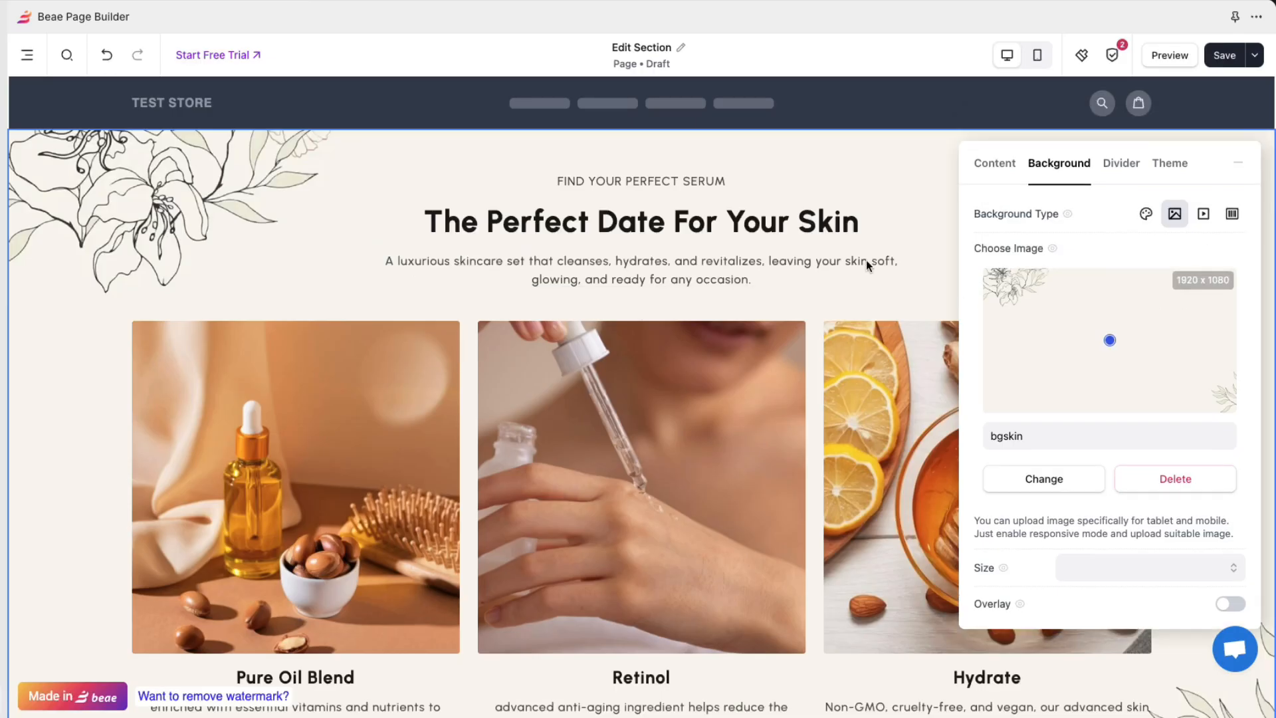
pyautogui.click(1204, 214)
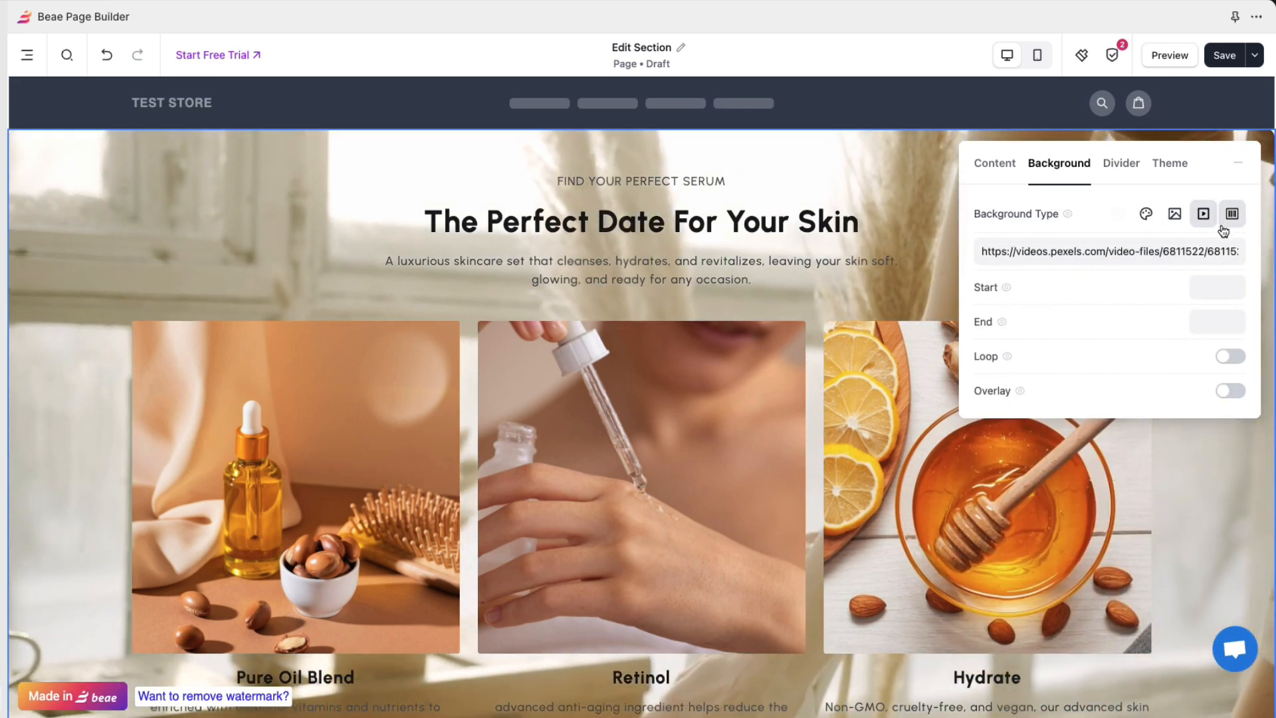
# Try a linear gradient background on the section, running from primary_200 to accent_200.
pyautogui.click(1230, 220)
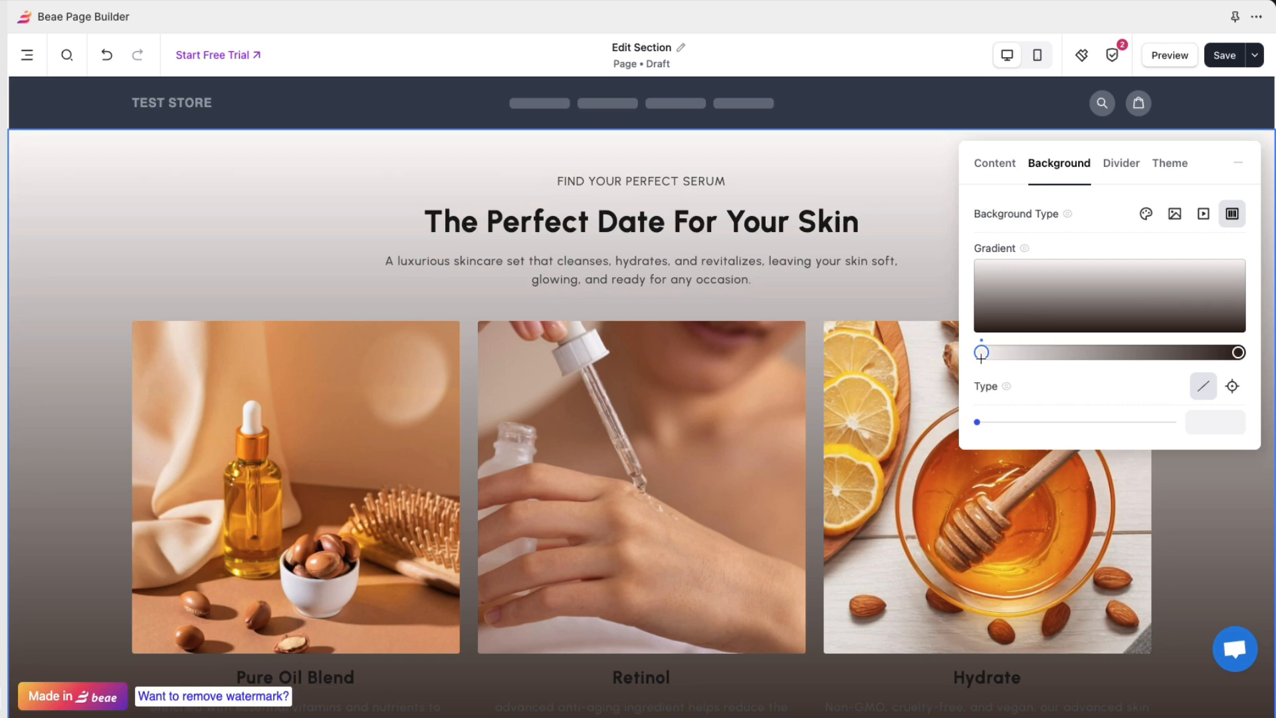
pyautogui.click(980, 353)
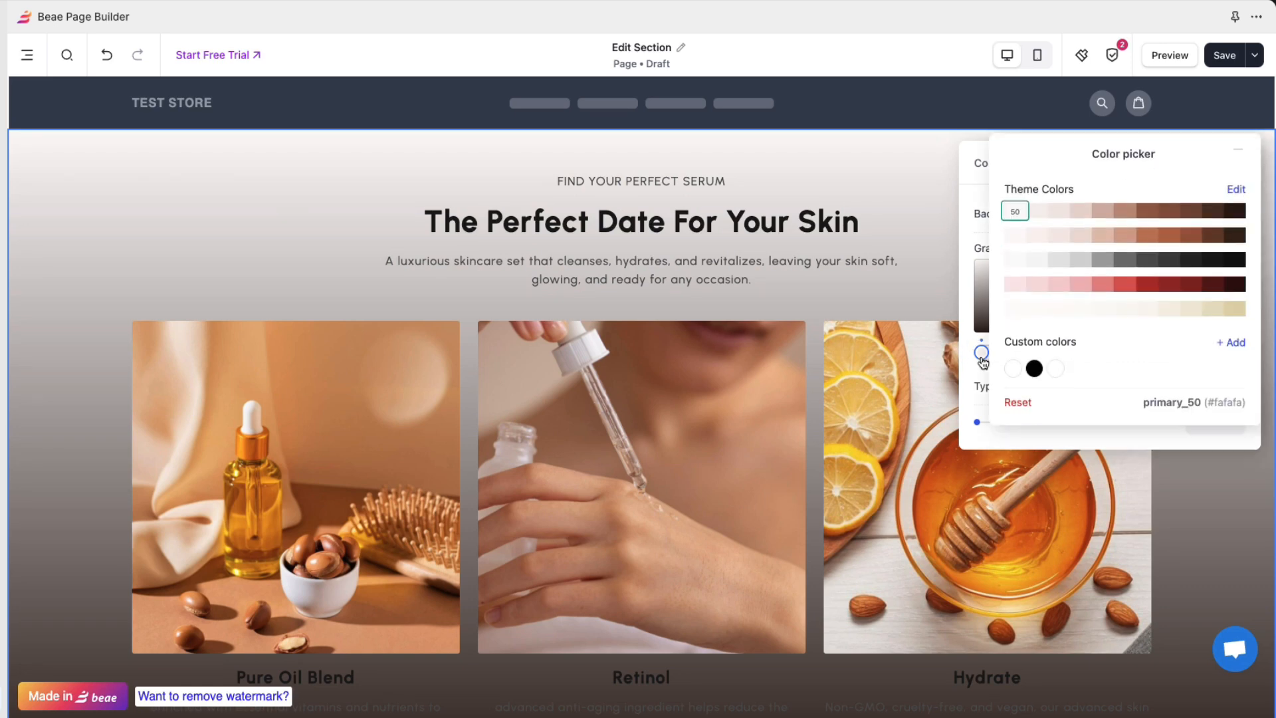
pyautogui.click(1051, 214)
pyautogui.click(1239, 353)
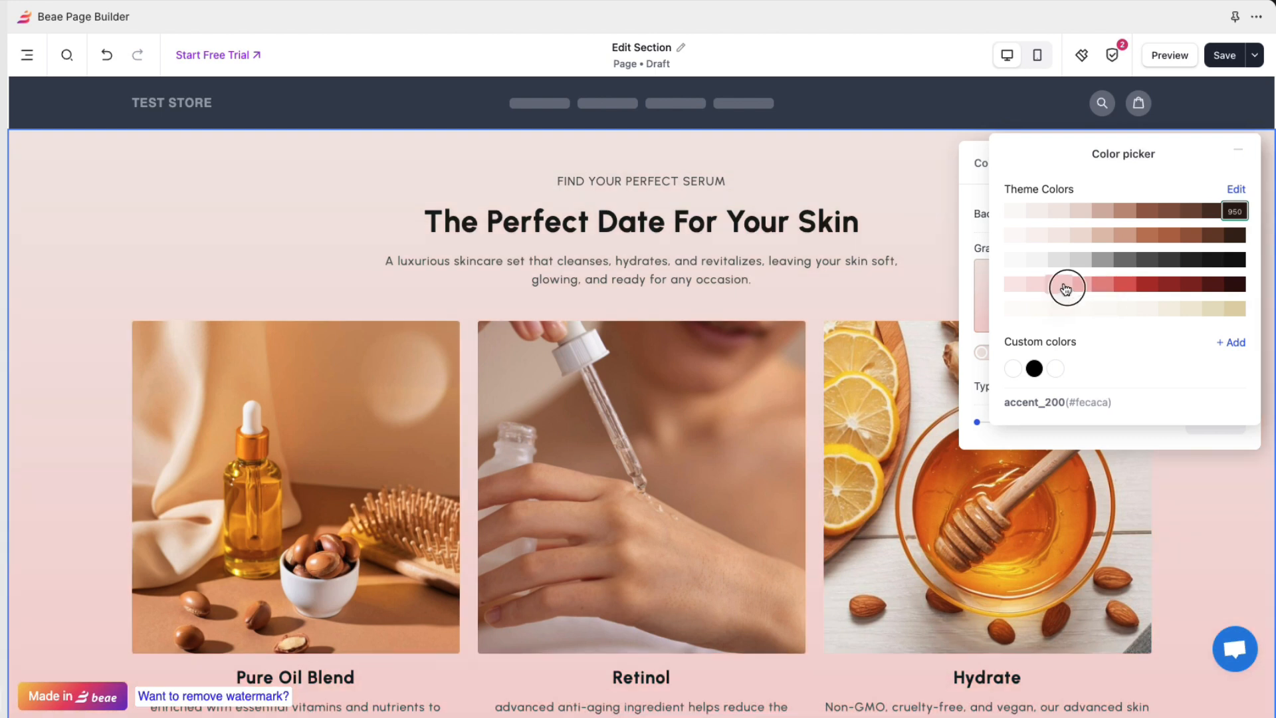
pyautogui.click(1065, 288)
# Reopen the section's settings and switch its background back to the solid cream colour.
pyautogui.click(1240, 166)
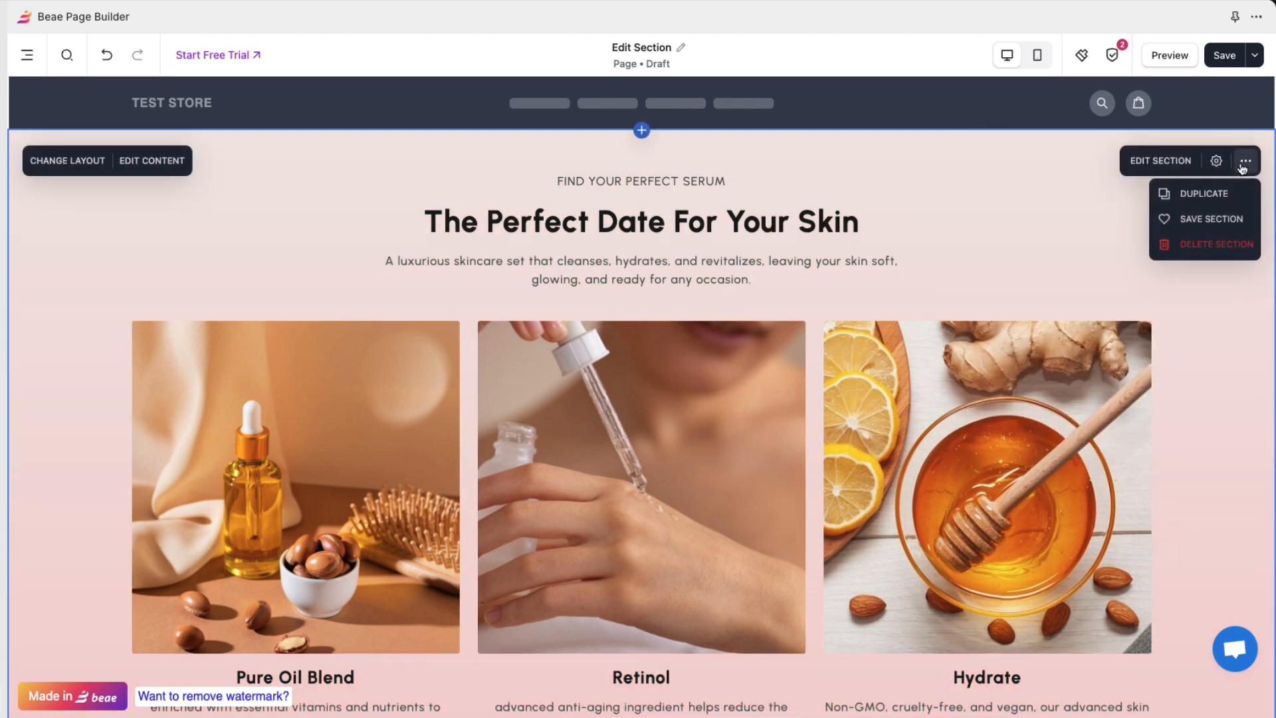
pyautogui.click(1167, 160)
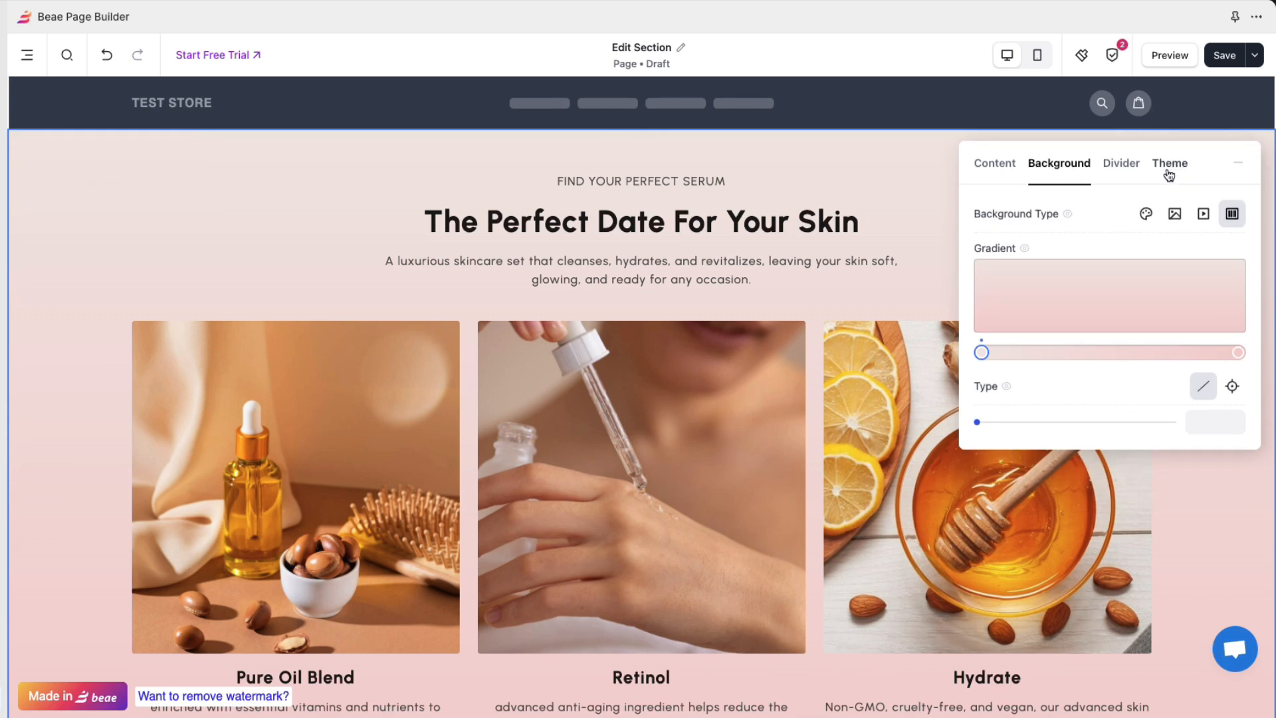
pyautogui.click(1123, 168)
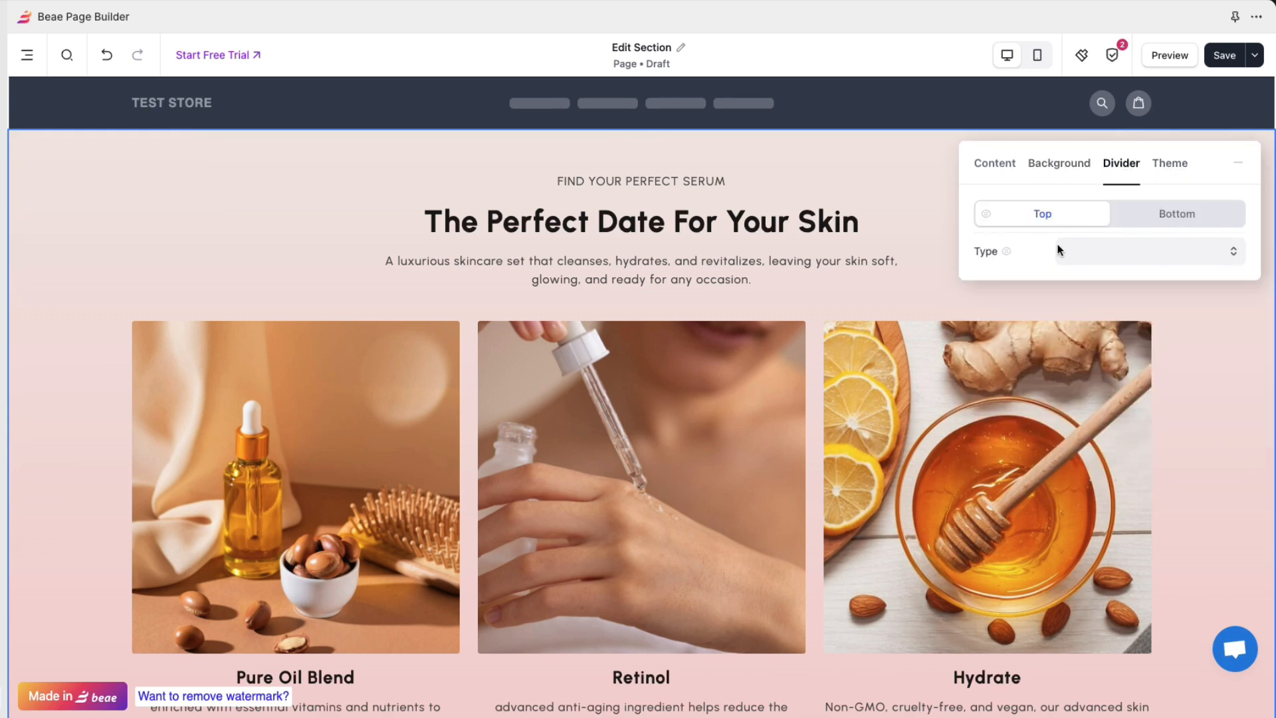
pyautogui.click(1056, 166)
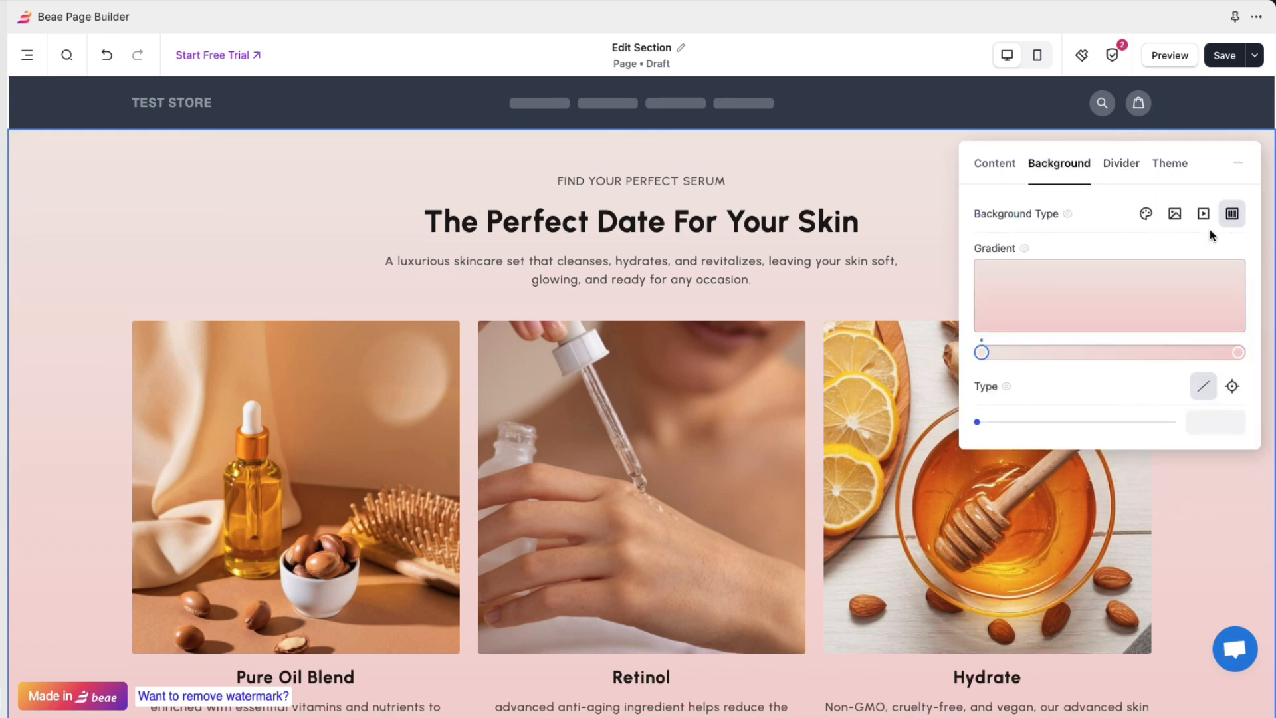
pyautogui.click(1143, 217)
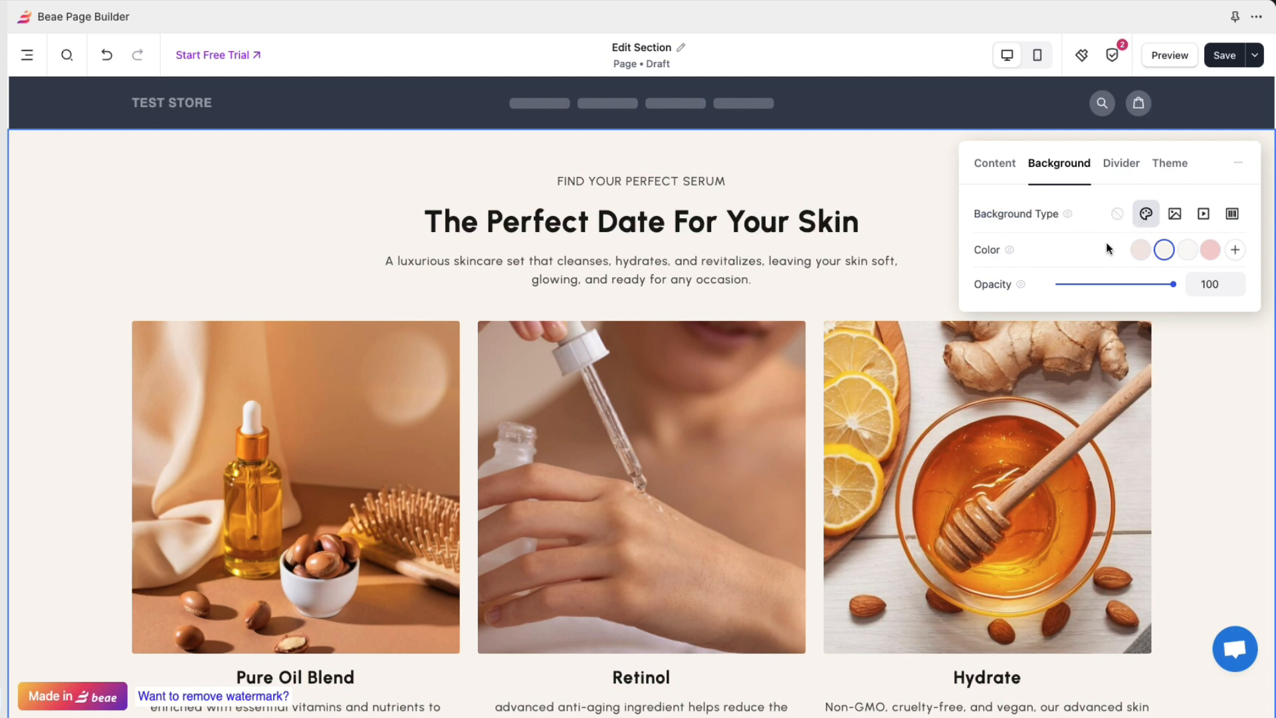
# Try the Arrow and Book types on the section's top divider, and set it to Clouds.
pyautogui.click(1113, 174)
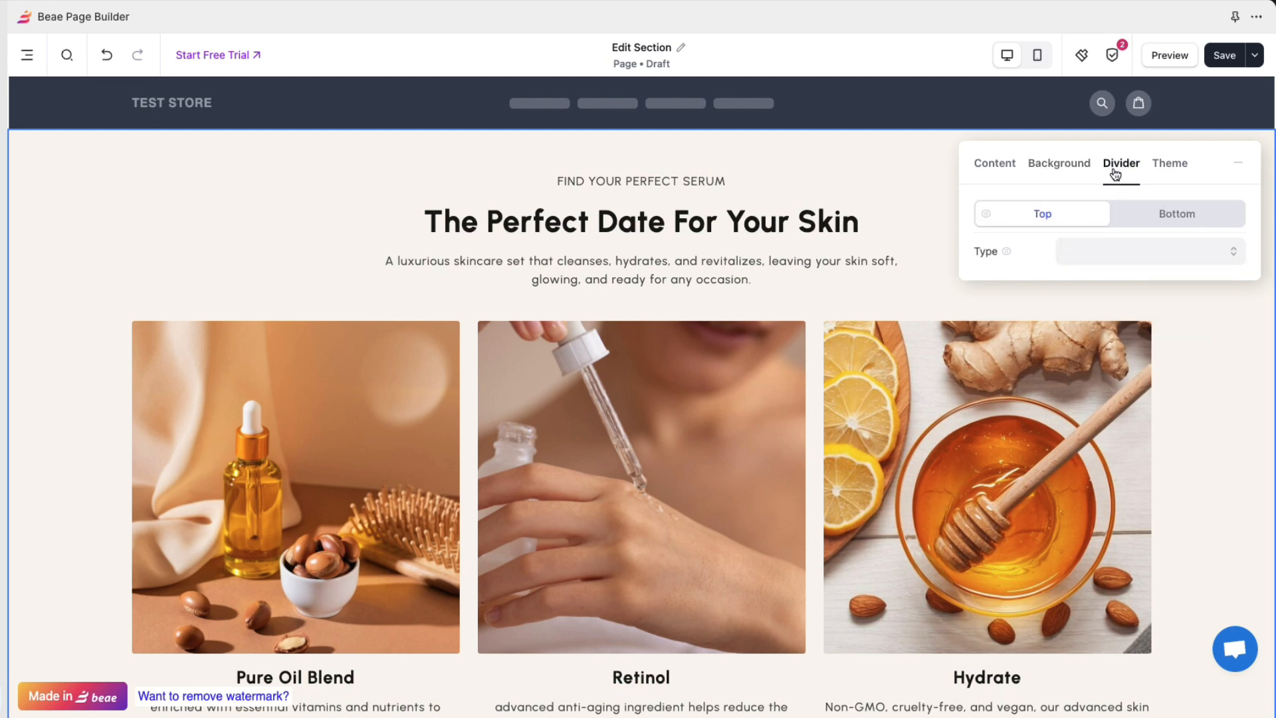
pyautogui.click(1147, 213)
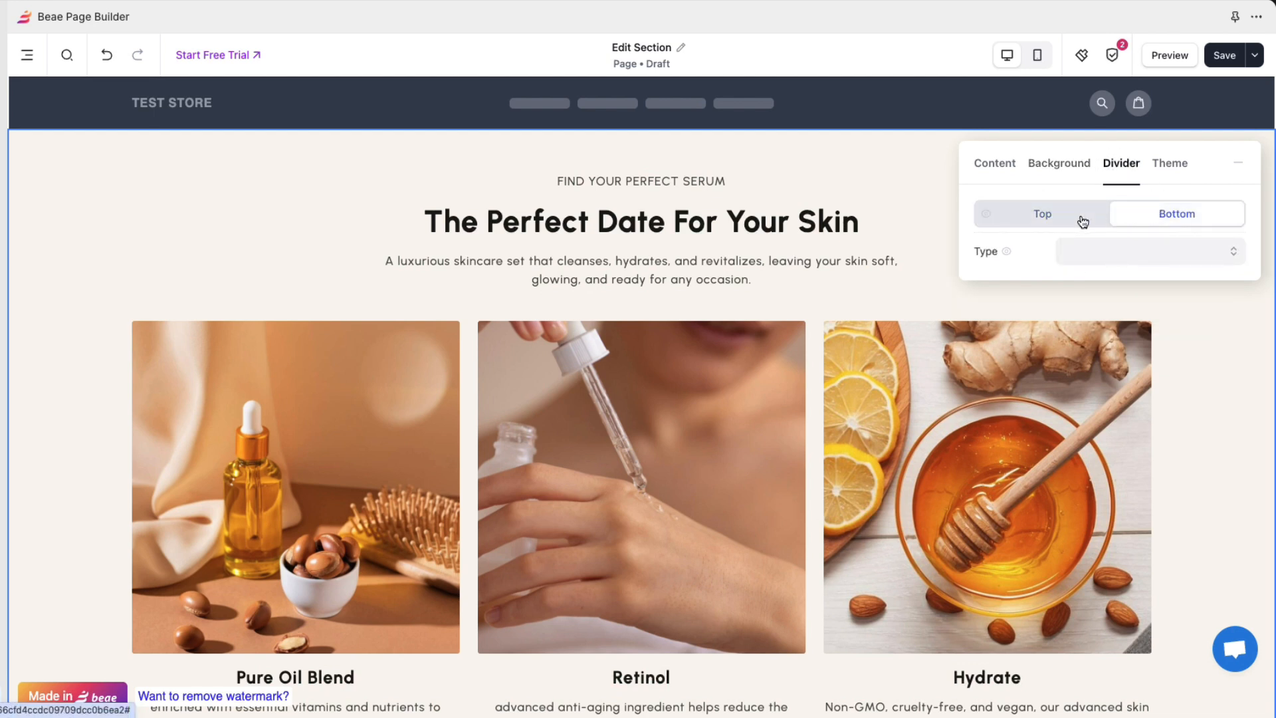
pyautogui.click(1083, 216)
pyautogui.click(1113, 252)
pyautogui.click(1108, 269)
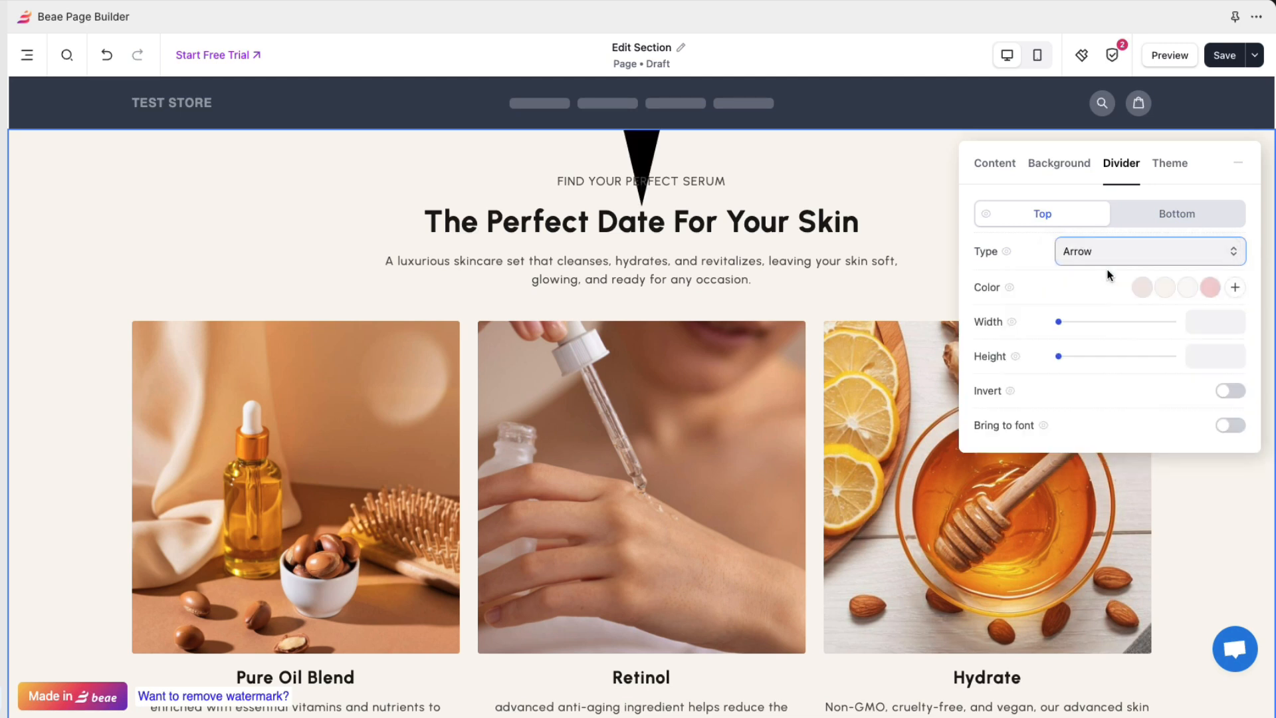
pyautogui.click(1113, 252)
pyautogui.click(1109, 268)
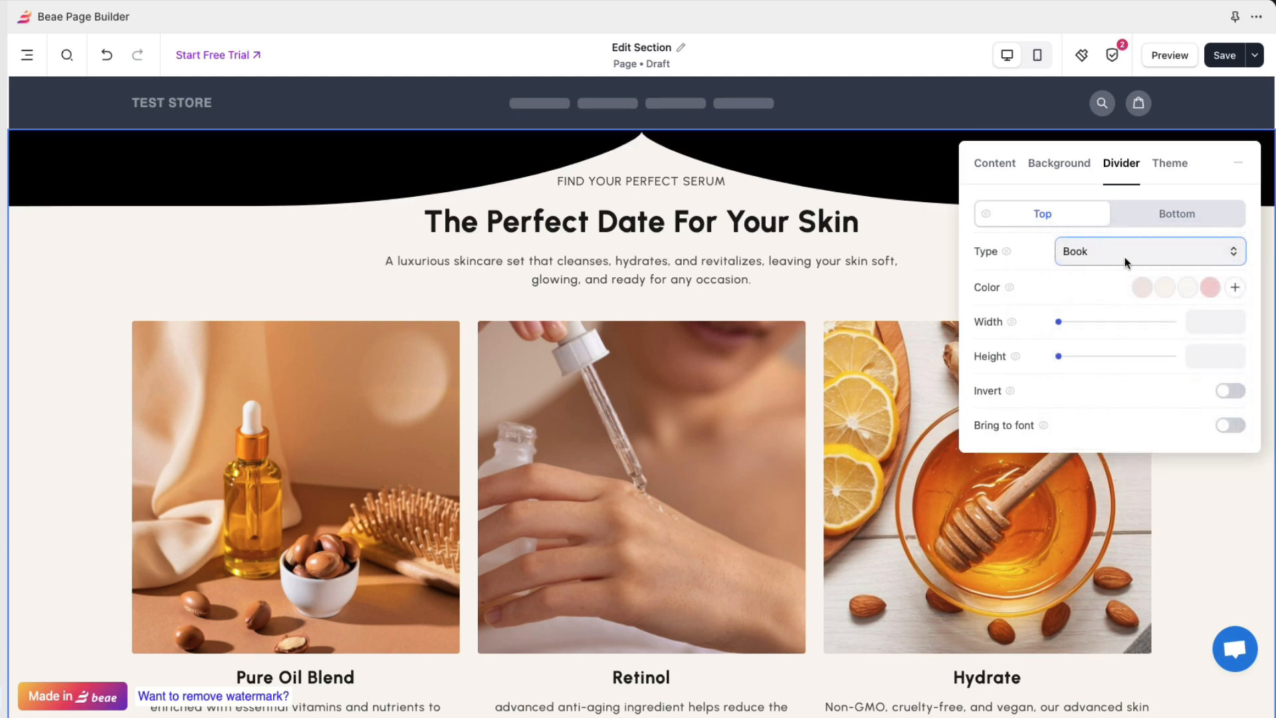
pyautogui.click(1125, 257)
pyautogui.click(1114, 267)
pyautogui.click(1112, 254)
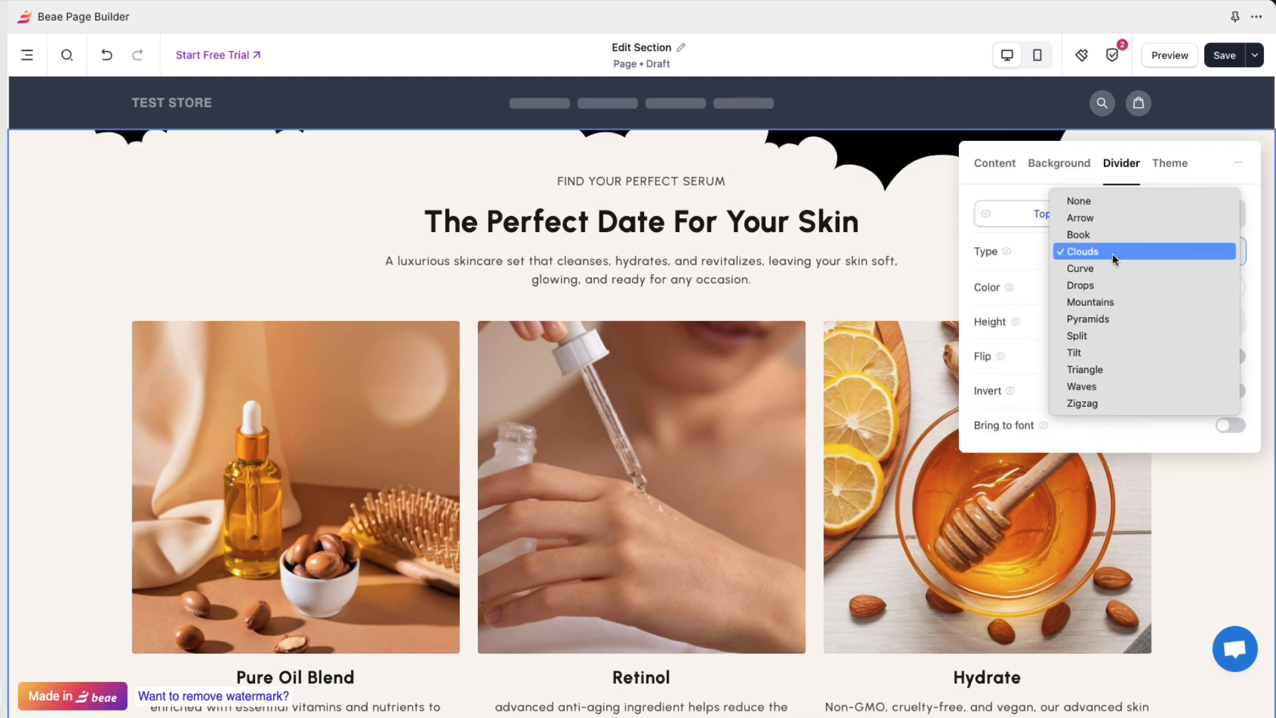
pyautogui.click(1112, 254)
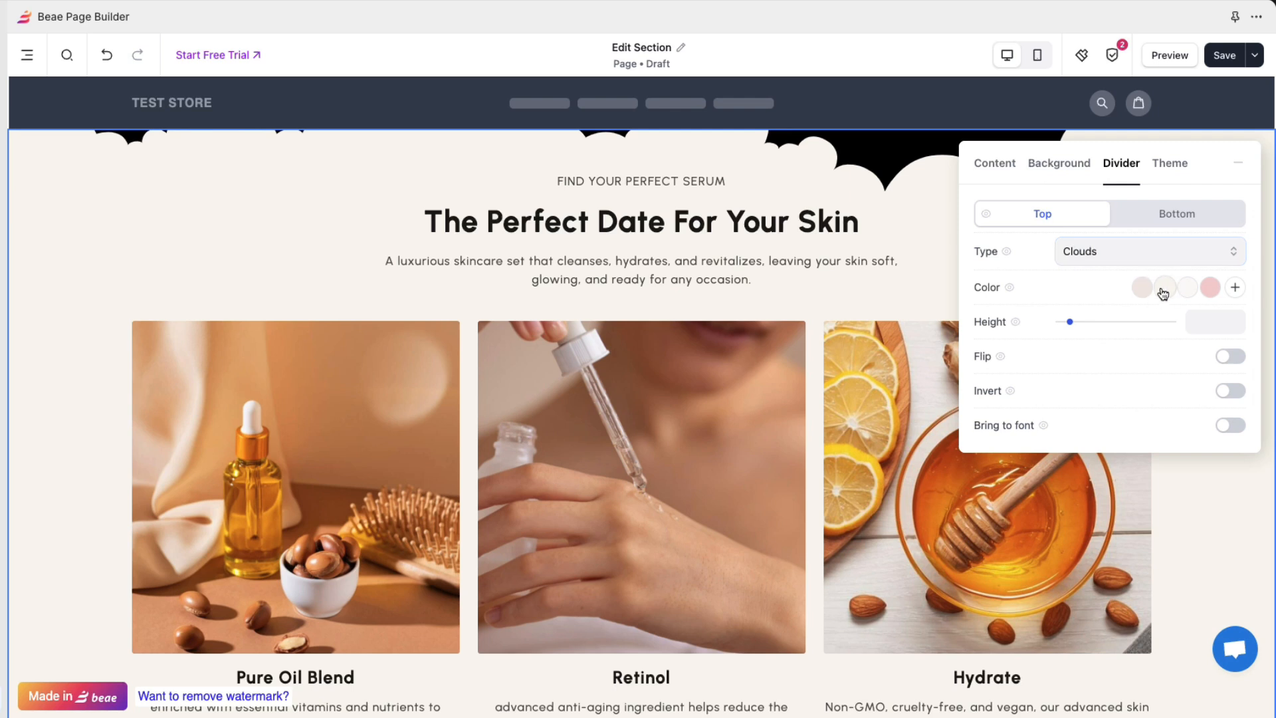
# Recolour the top divider, trying the recent light swatches and choosing a tan shade from the theme colours.
pyautogui.click(1162, 290)
pyautogui.click(1141, 287)
pyautogui.click(1234, 288)
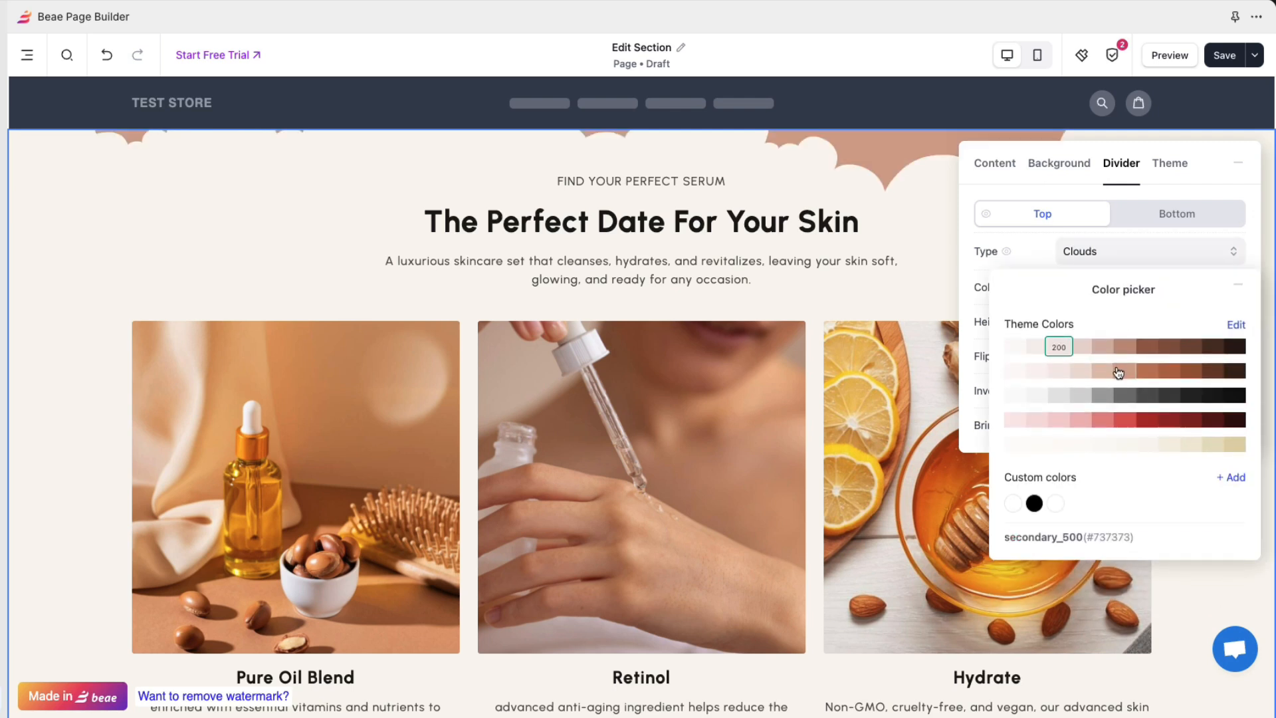
pyautogui.click(1118, 373)
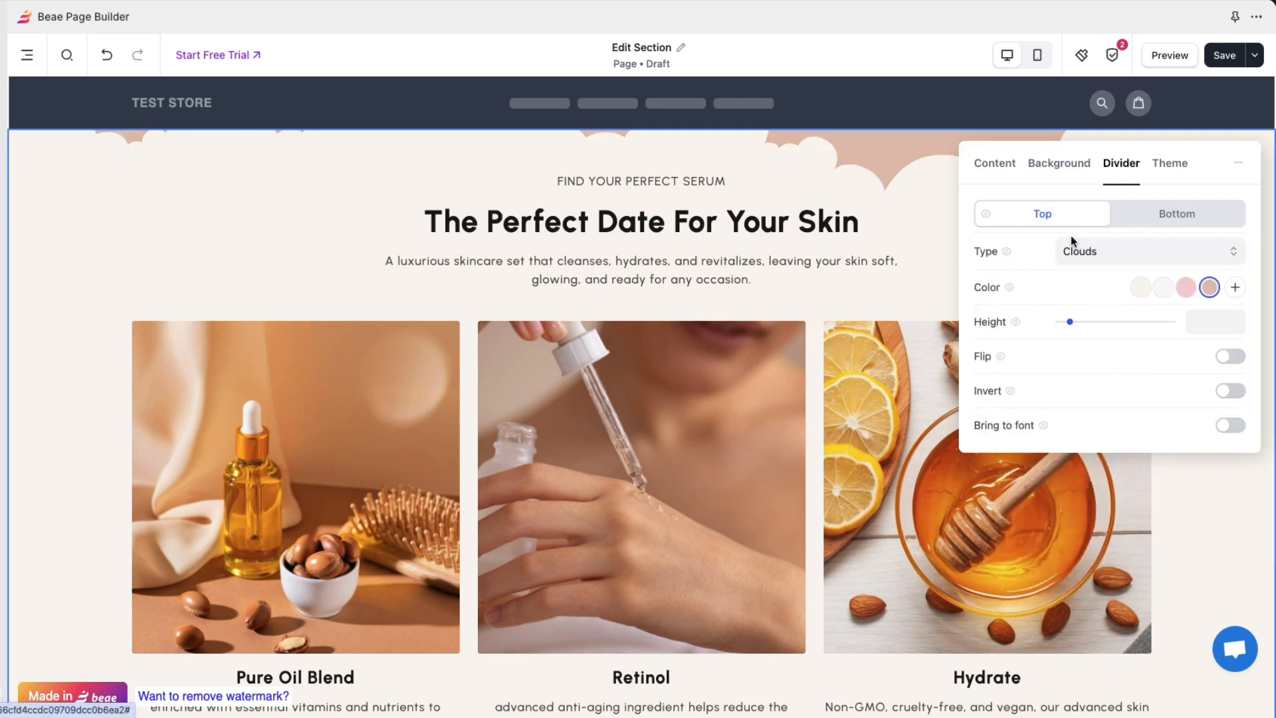
# Try the Curve, Drops, Mountains and Pyramids types on the section's top divider.
pyautogui.click(1077, 251)
pyautogui.click(1087, 269)
pyautogui.click(1093, 250)
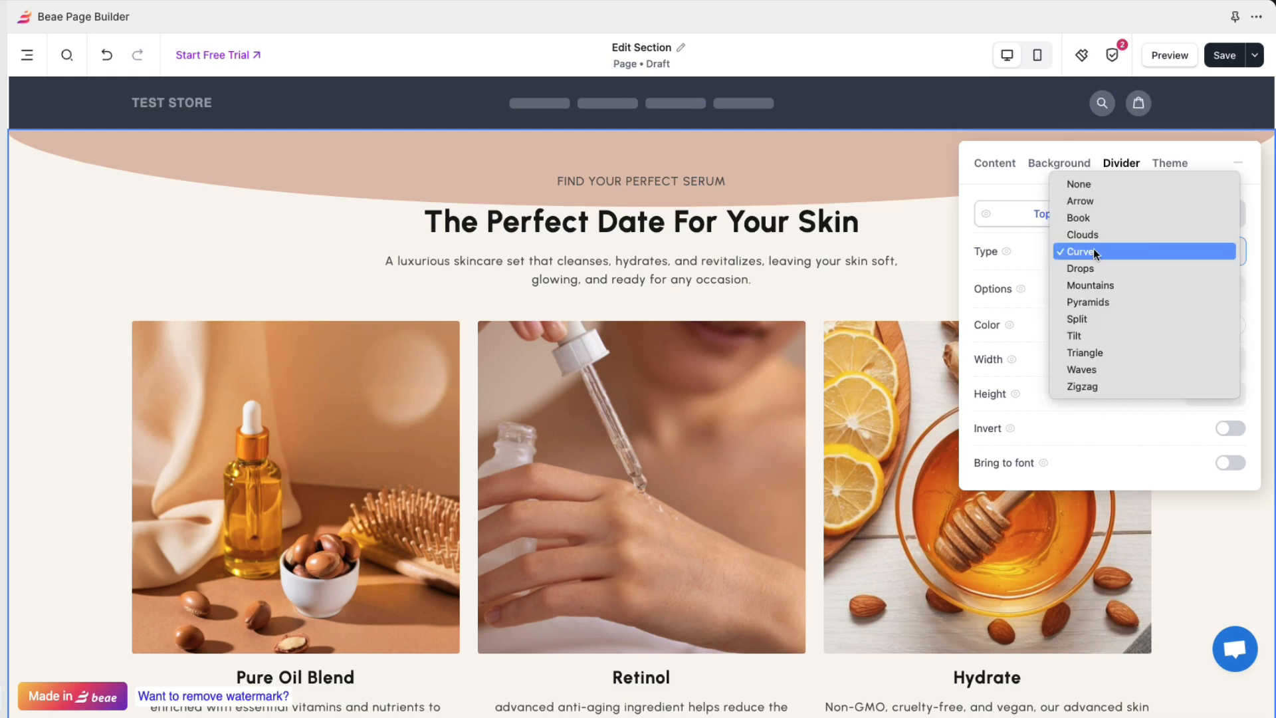
pyautogui.click(1094, 265)
pyautogui.click(1098, 257)
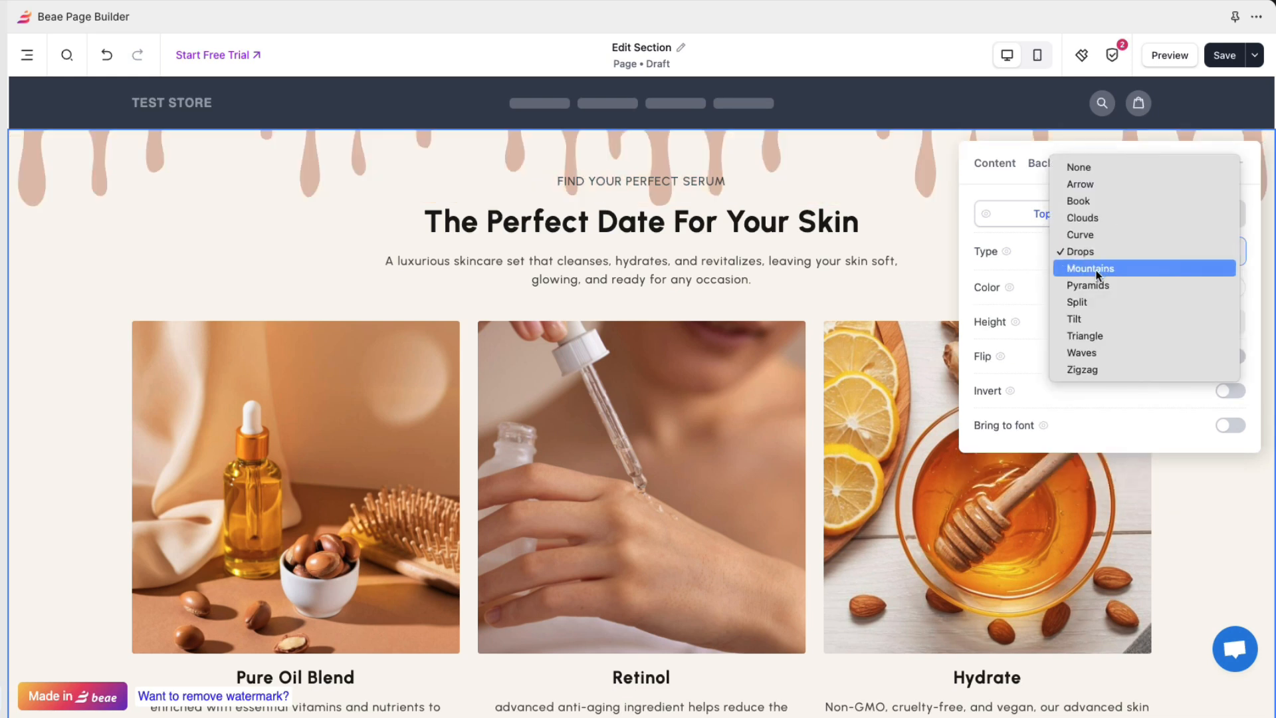
pyautogui.click(1095, 267)
pyautogui.click(1109, 251)
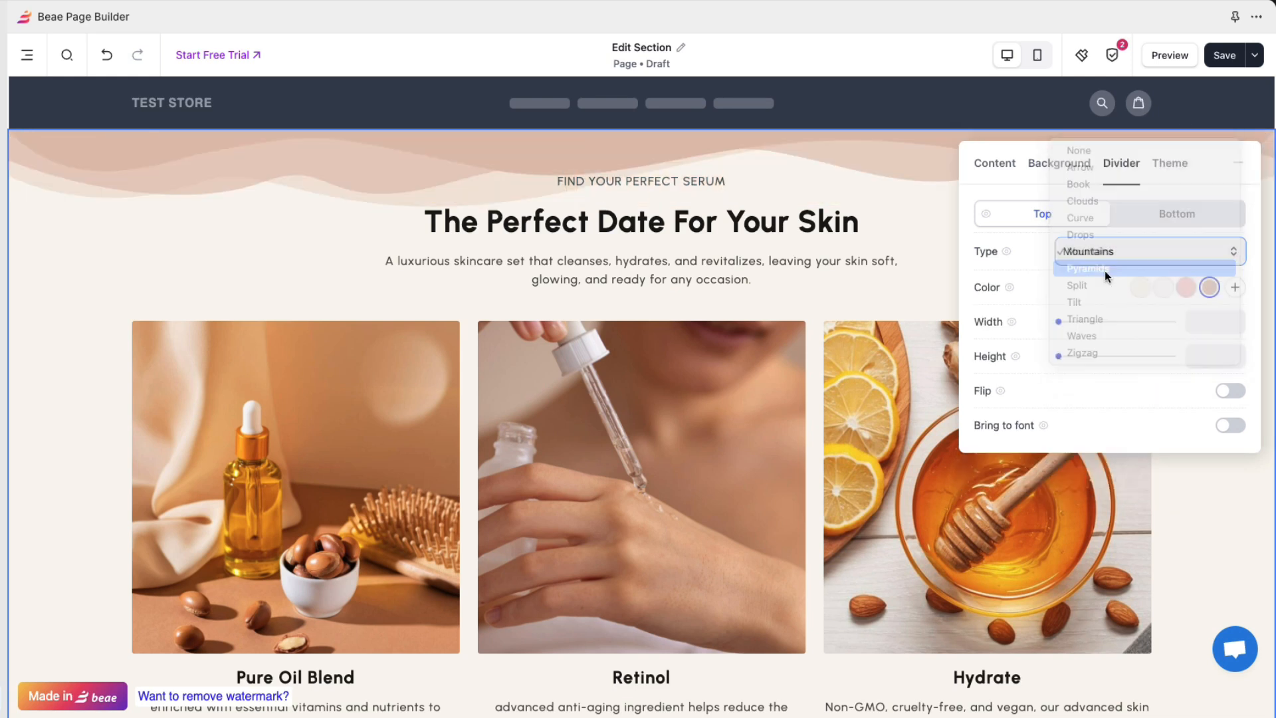
pyautogui.click(1102, 268)
# Move the settings panel clear of the divider and try the Split, Tilt and Triangle types.
pyautogui.moveTo(1204, 166); pyautogui.dragTo(1137, 303)
pyautogui.click(1070, 394)
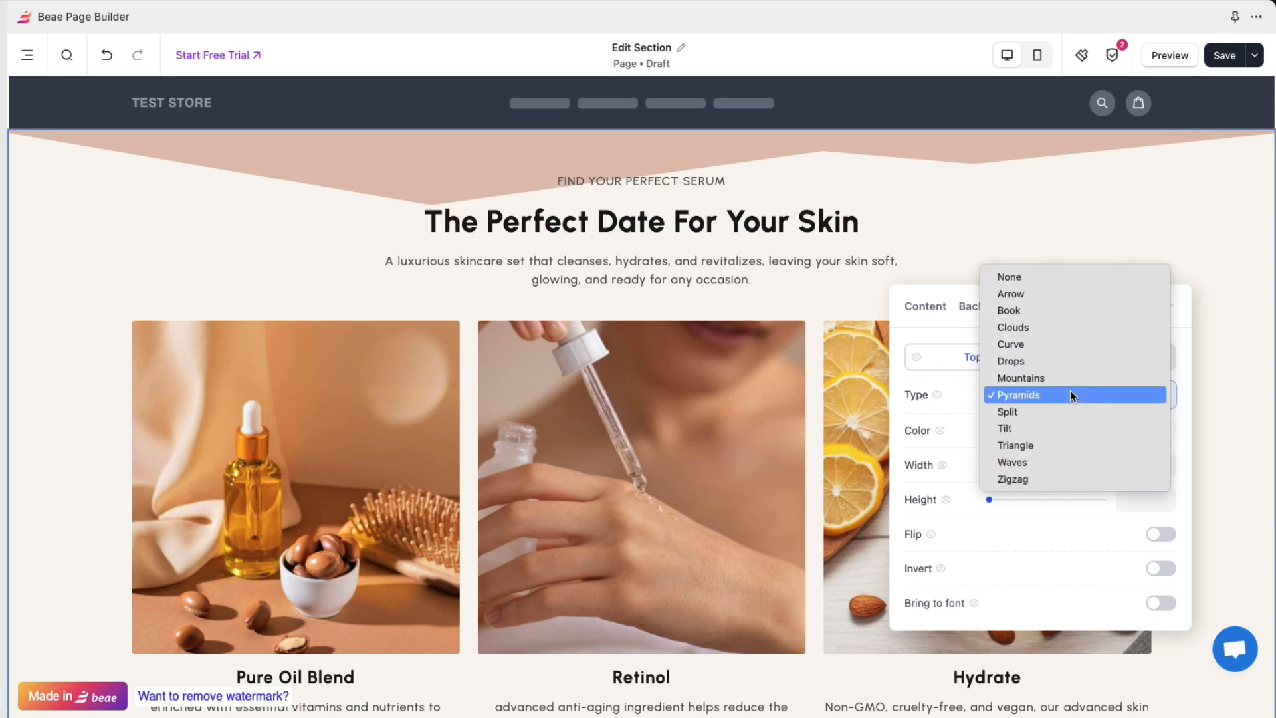
pyautogui.click(1046, 406)
pyautogui.click(1034, 395)
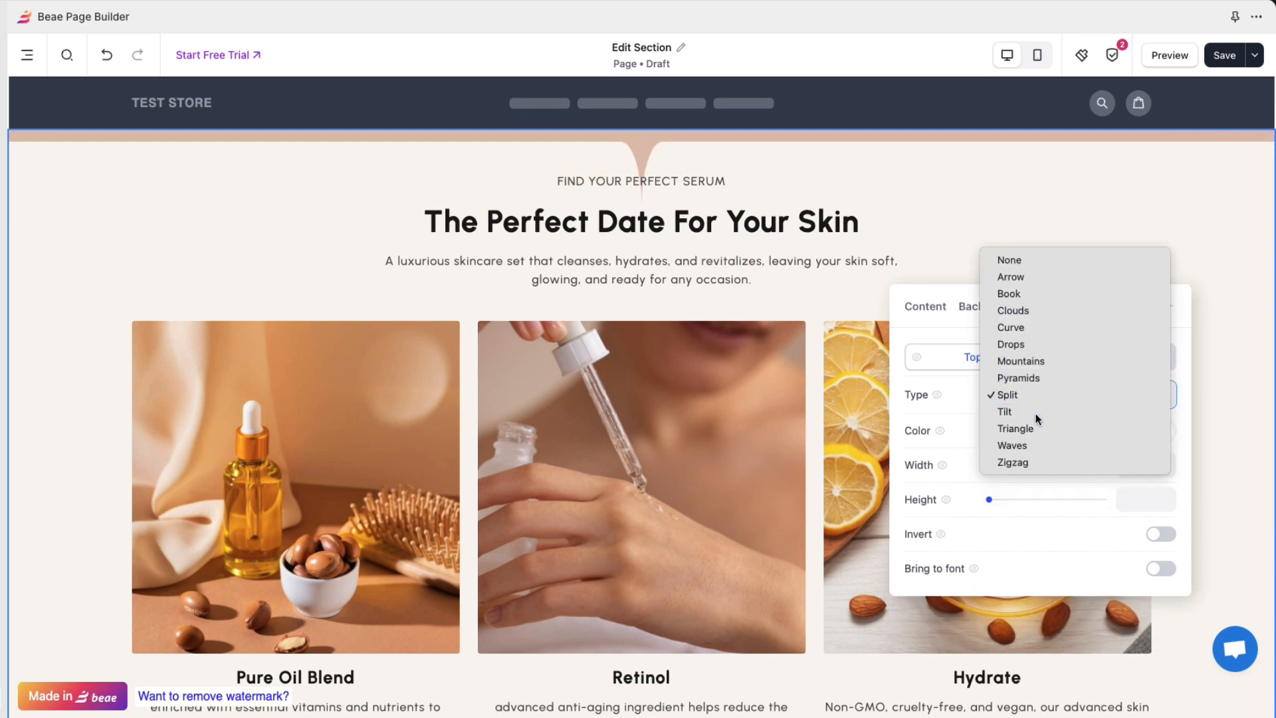
pyautogui.click(1035, 412)
pyautogui.click(1042, 396)
pyautogui.click(1038, 412)
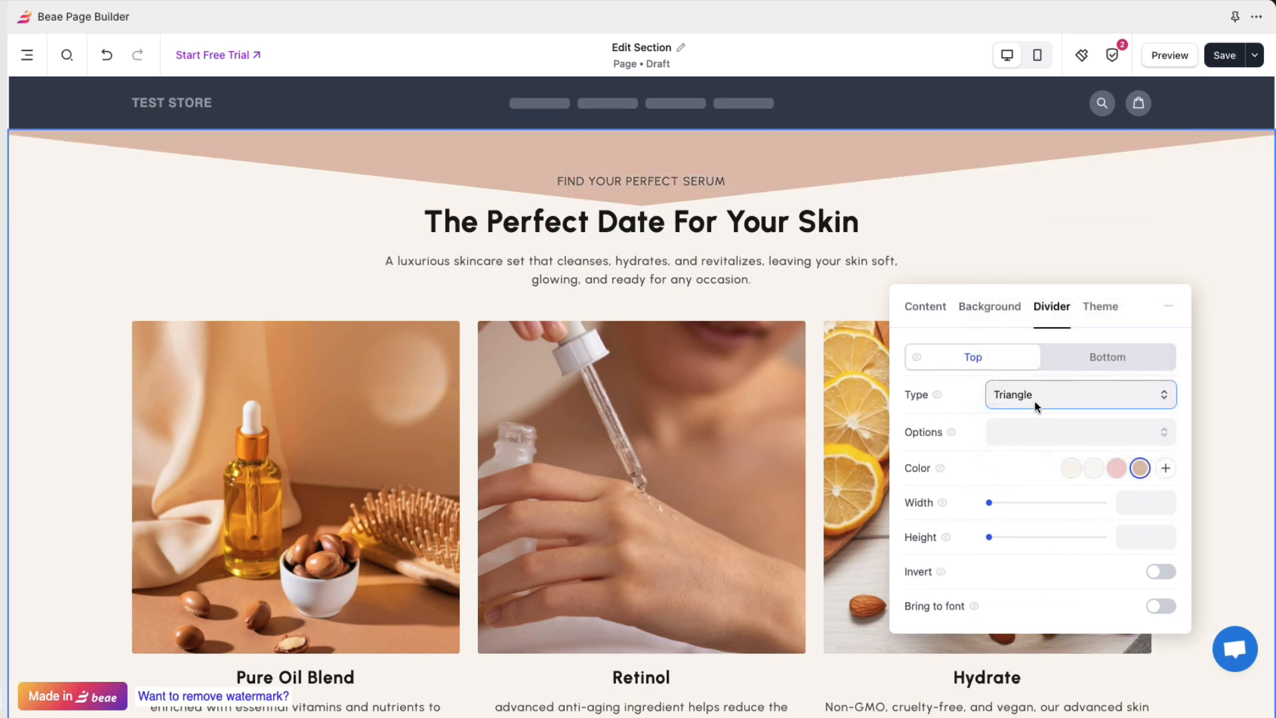
# Set the top divider's type to Waves, compare its Brush and Pattern options, and choose Default.
pyautogui.click(1031, 409)
pyautogui.click(1032, 409)
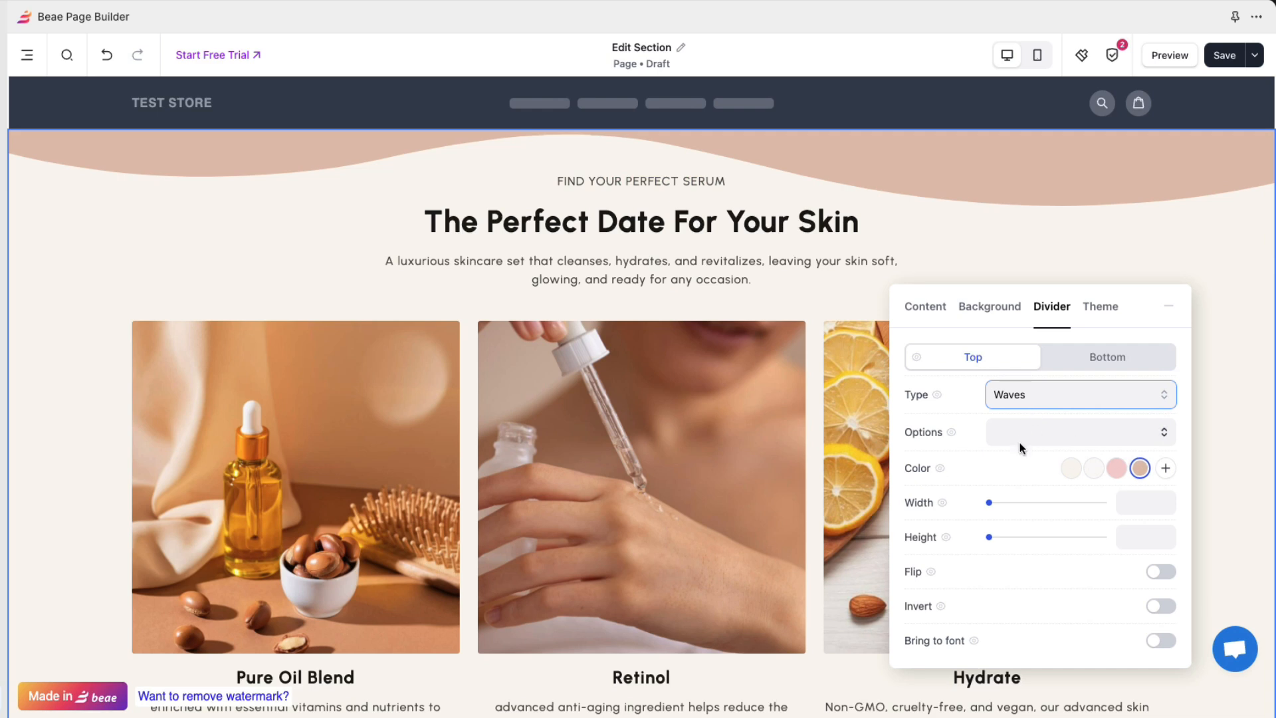
pyautogui.click(1026, 438)
pyautogui.click(1038, 446)
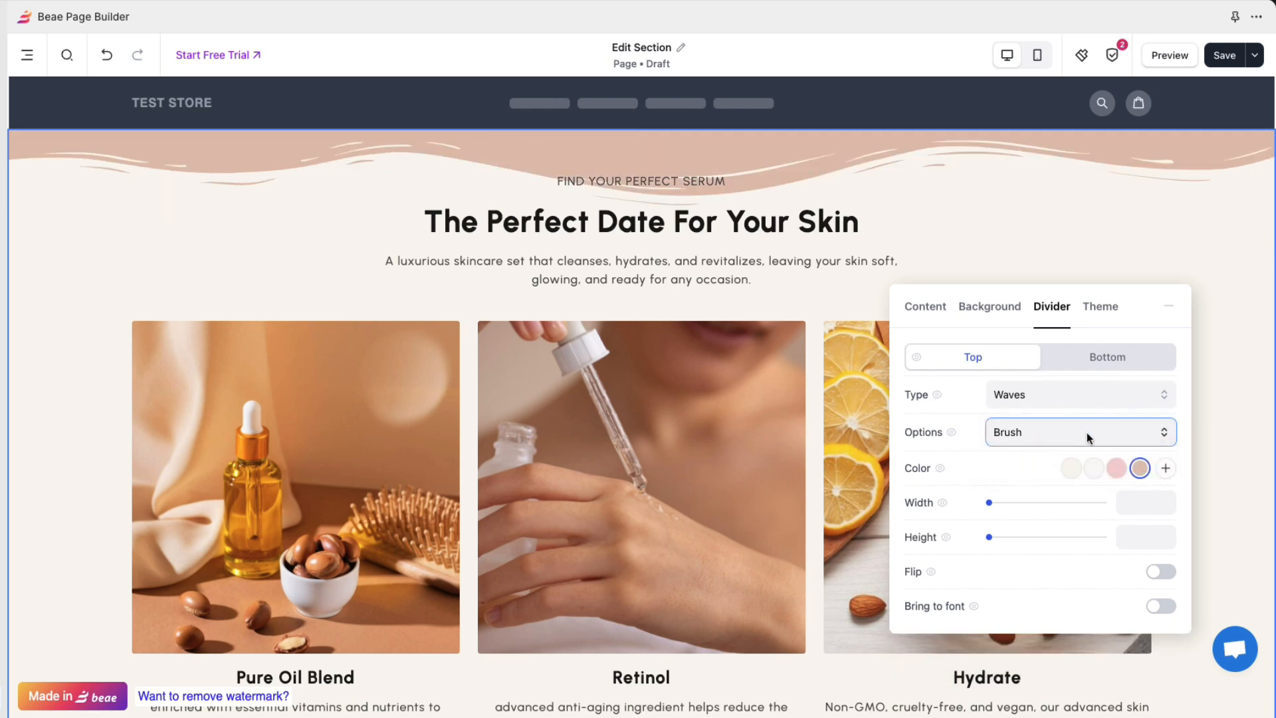
pyautogui.click(1086, 436)
pyautogui.click(1052, 445)
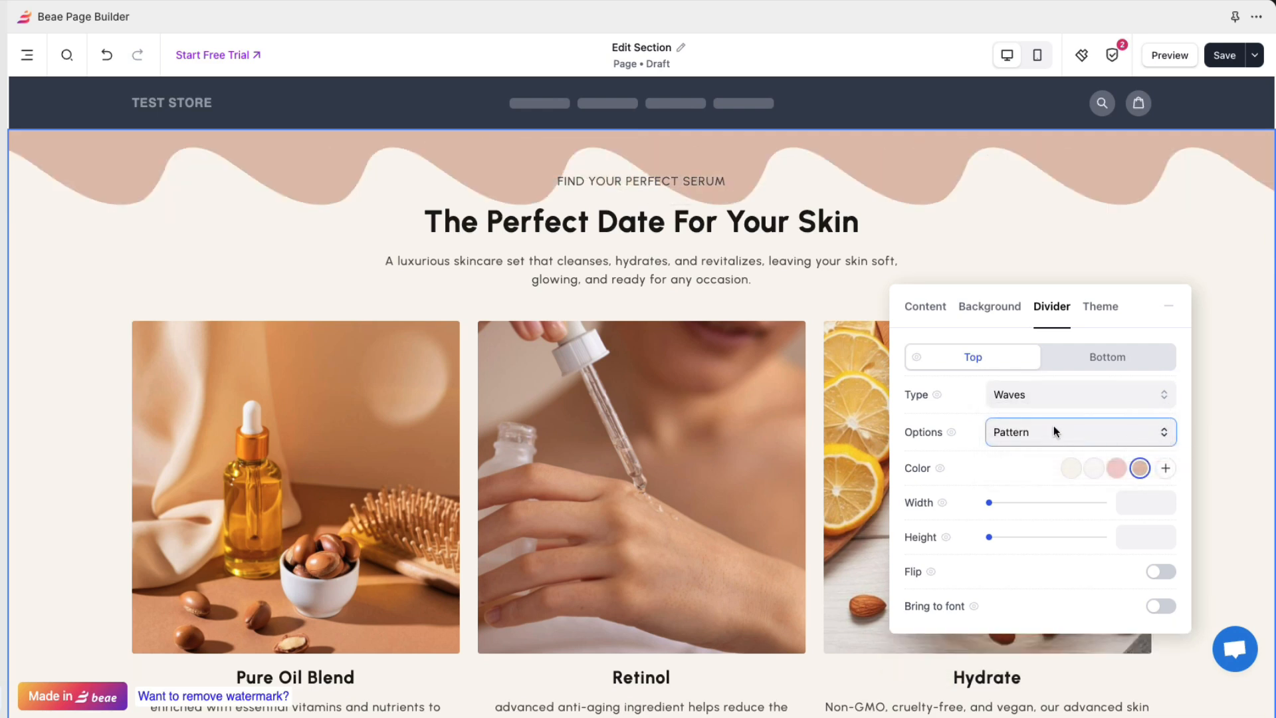
pyautogui.click(1054, 431)
pyautogui.click(1060, 400)
# Try the Zigzag type on the section's top divider and set the type to Mountains.
pyautogui.click(1044, 394)
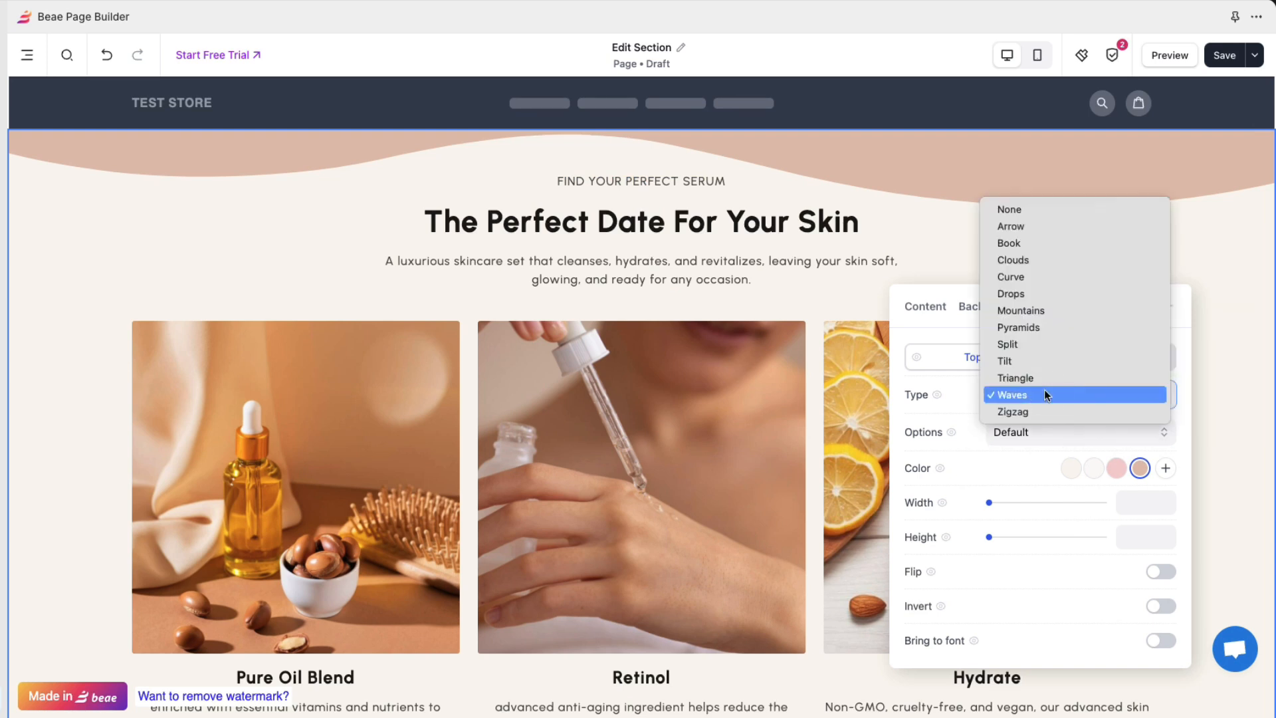
pyautogui.click(1039, 411)
pyautogui.click(1038, 396)
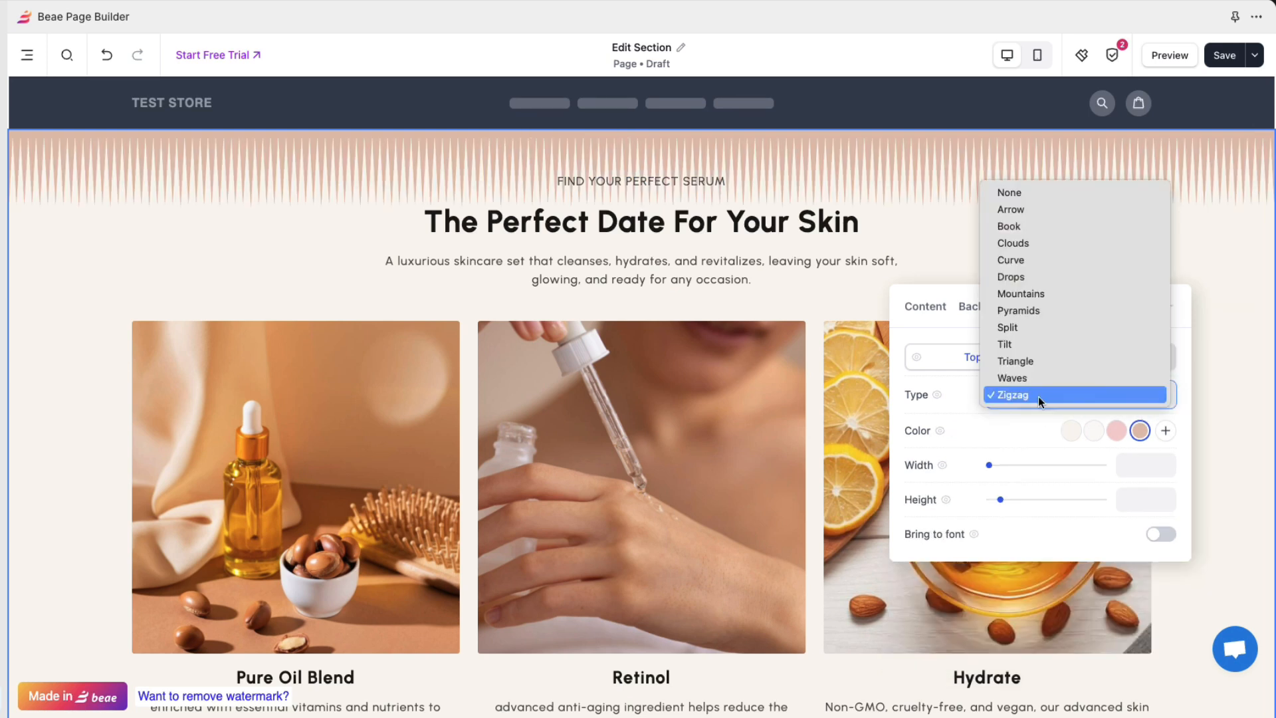
pyautogui.click(1056, 398)
pyautogui.click(1059, 396)
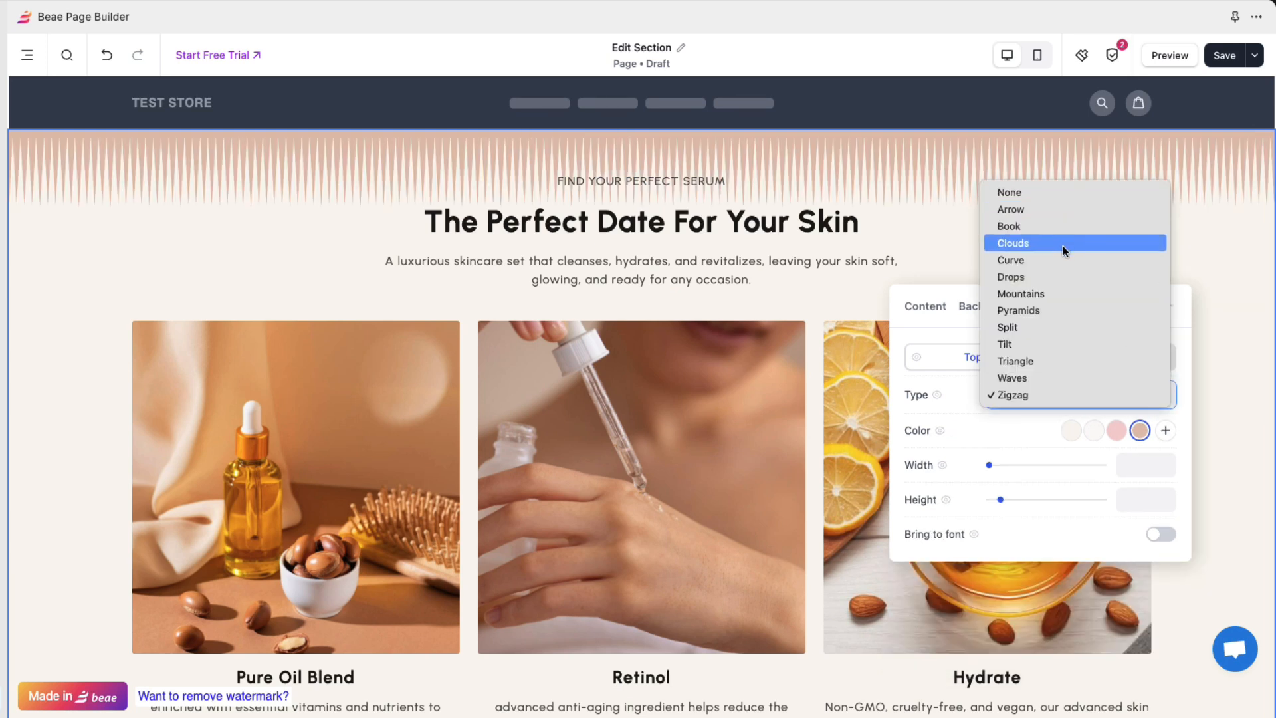
pyautogui.click(1054, 291)
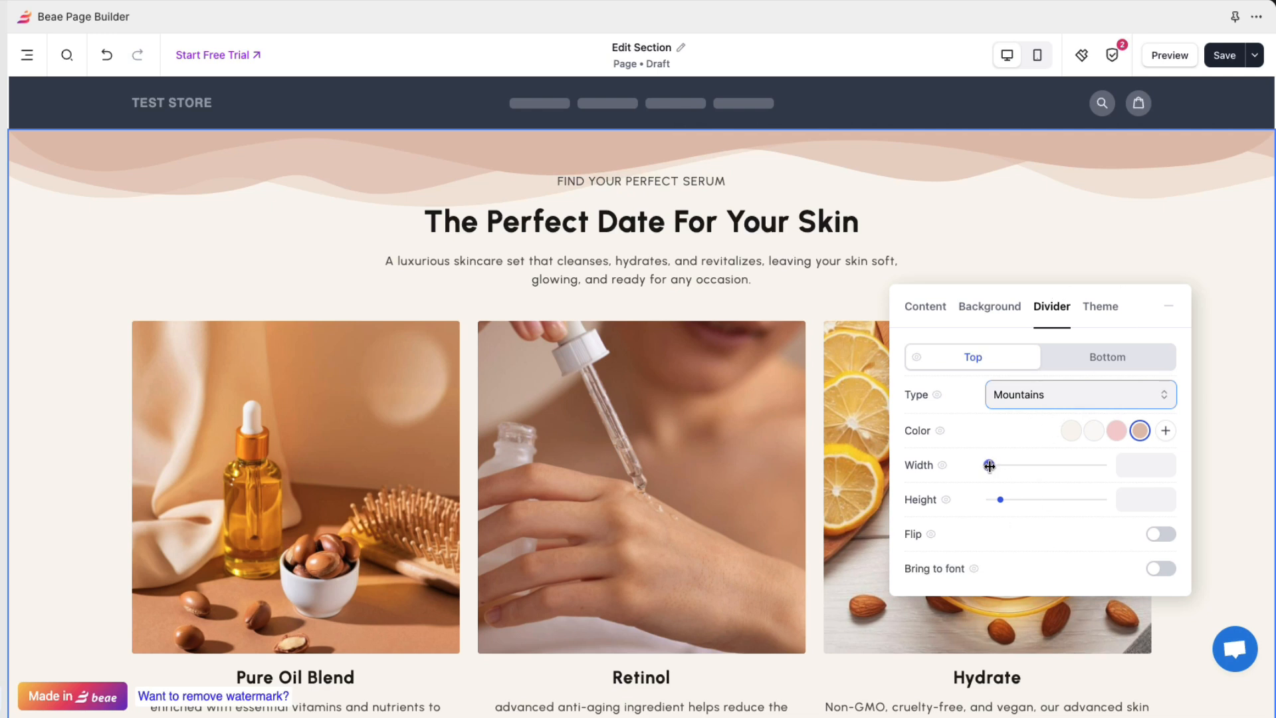
# Set the top divider's width to 119 and height to 190, trying its Flip and Bring to font options on and off.
pyautogui.moveTo(989, 465); pyautogui.dragTo(1010, 503)
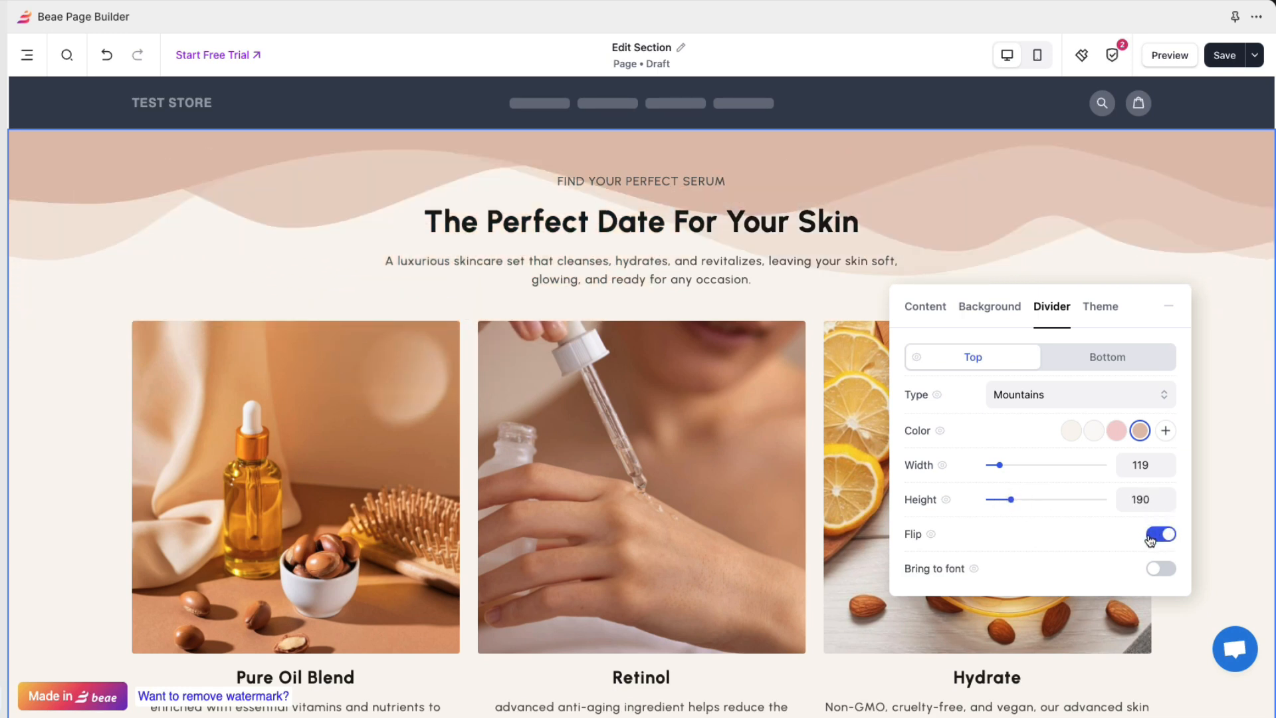
pyautogui.click(1159, 536)
pyautogui.click(1162, 569)
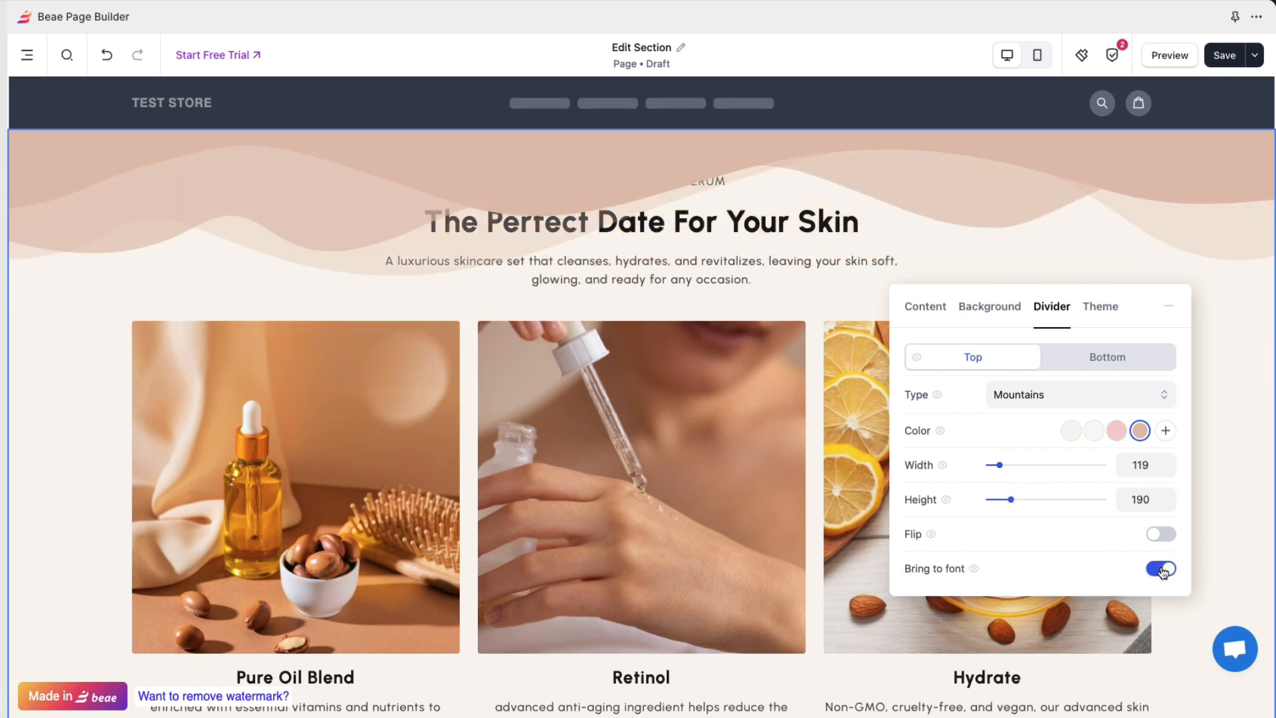
pyautogui.click(1161, 569)
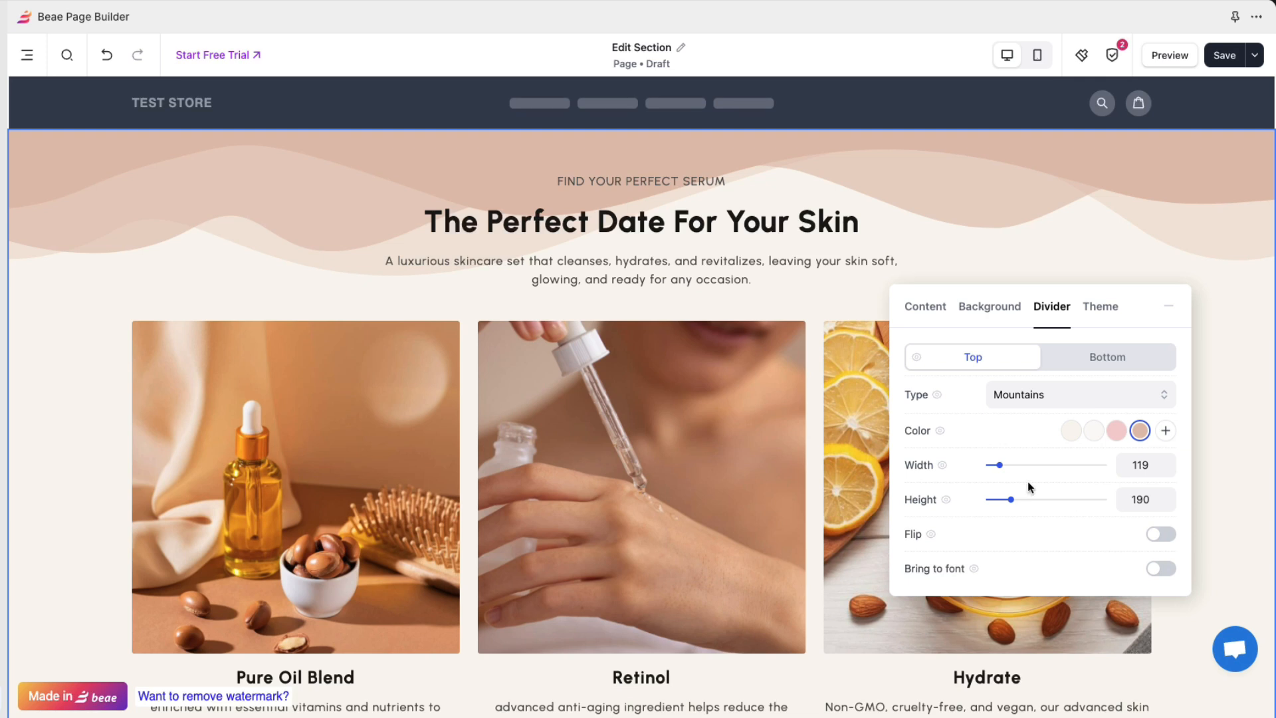
# Add an Arrow divider to the section's bottom edge, recolour it tan and change its type to Mountains.
pyautogui.click(1120, 362)
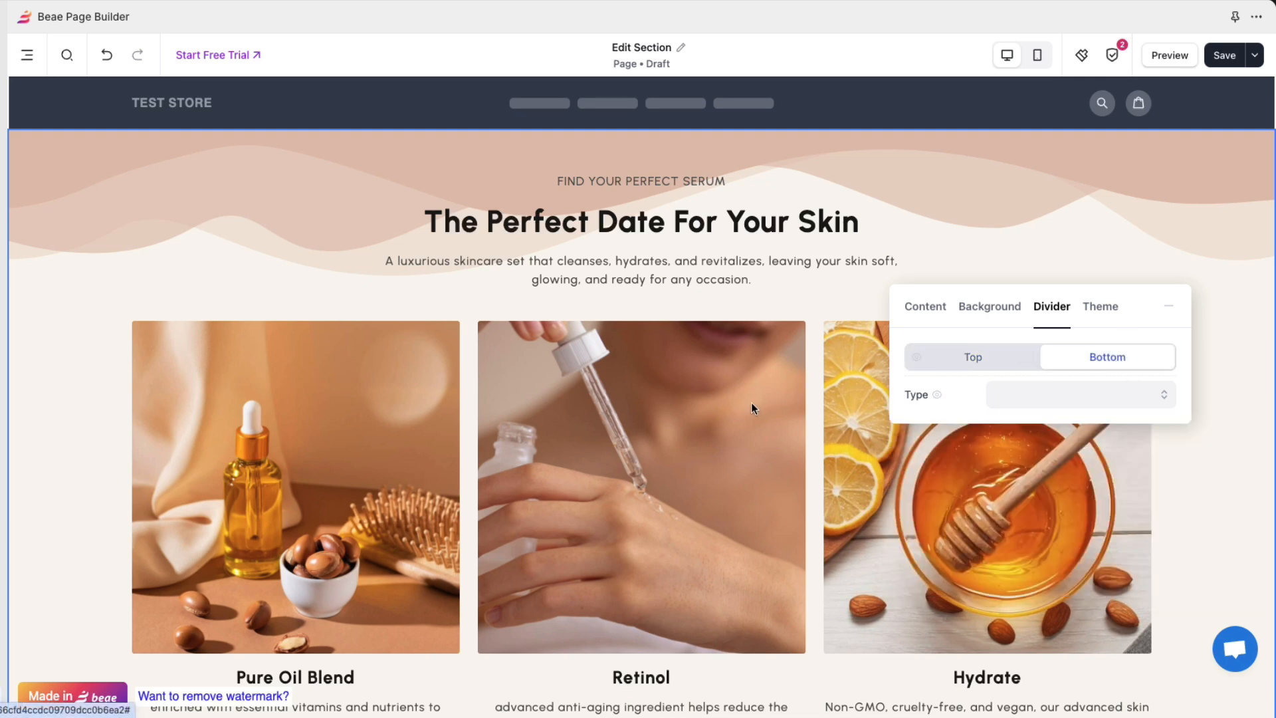
pyautogui.scroll(-2, 753, 401)
pyautogui.click(1059, 394)
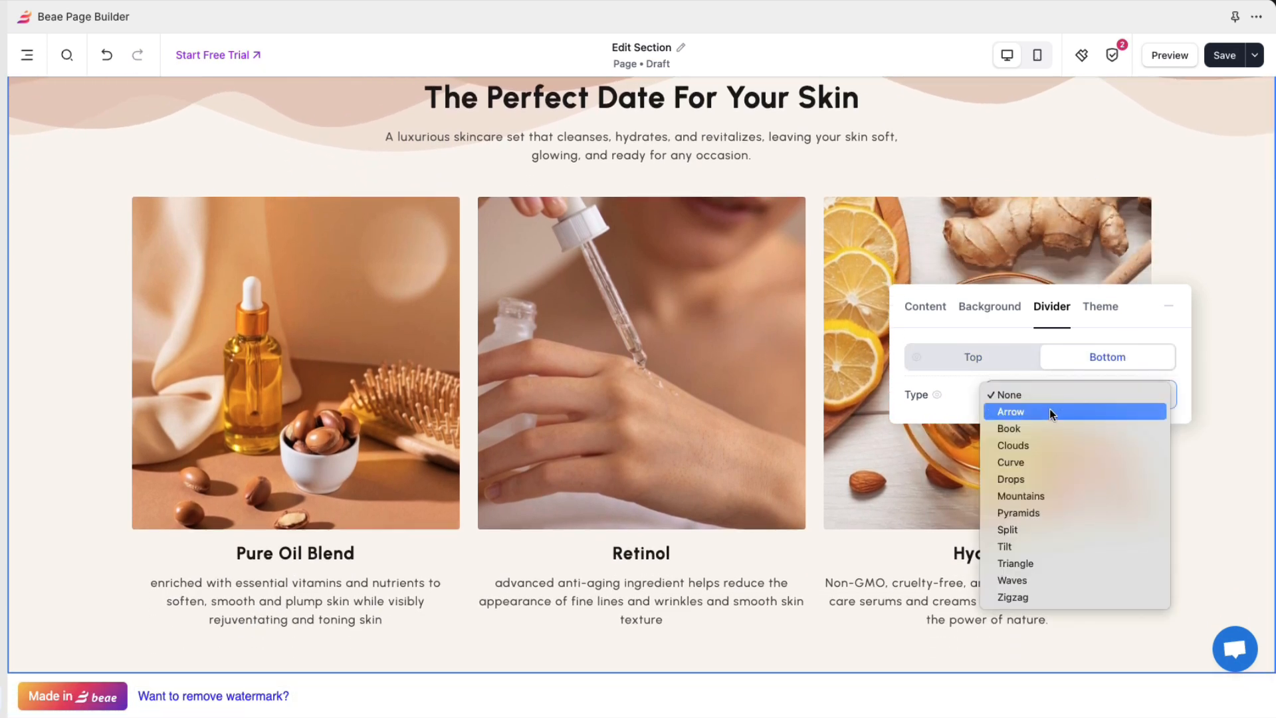
pyautogui.click(1050, 411)
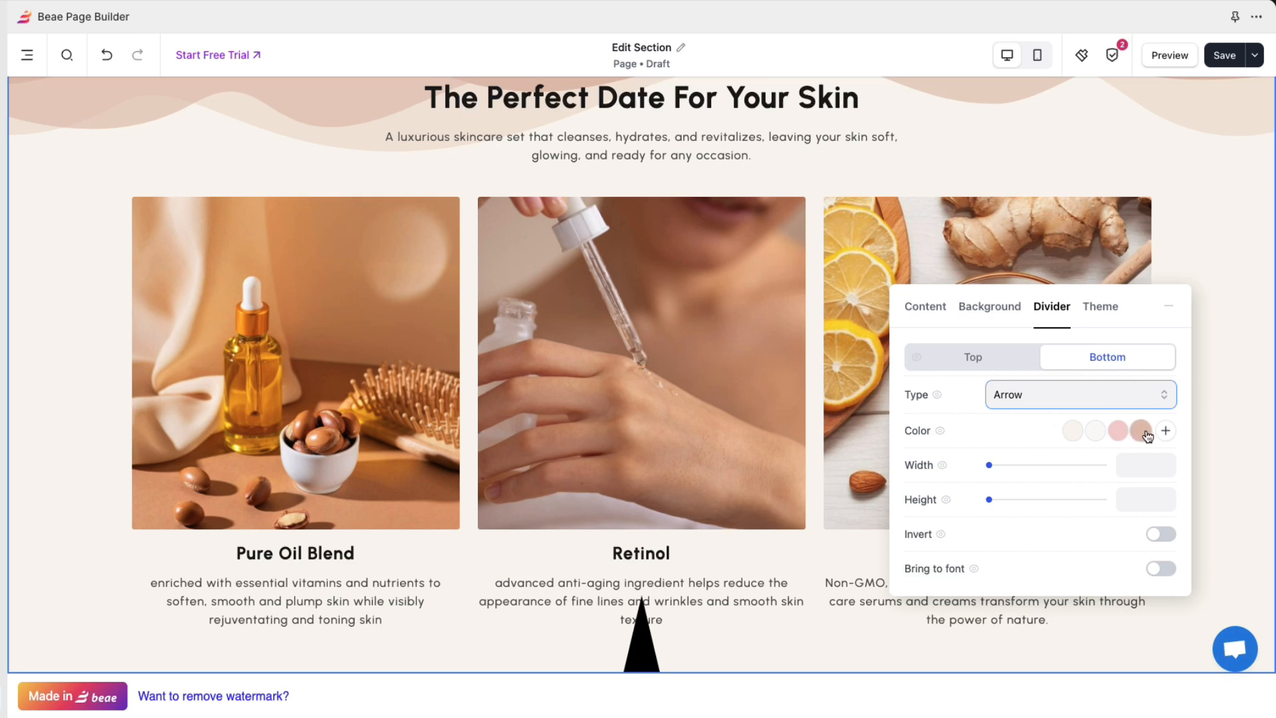
pyautogui.click(1141, 430)
pyautogui.click(1045, 402)
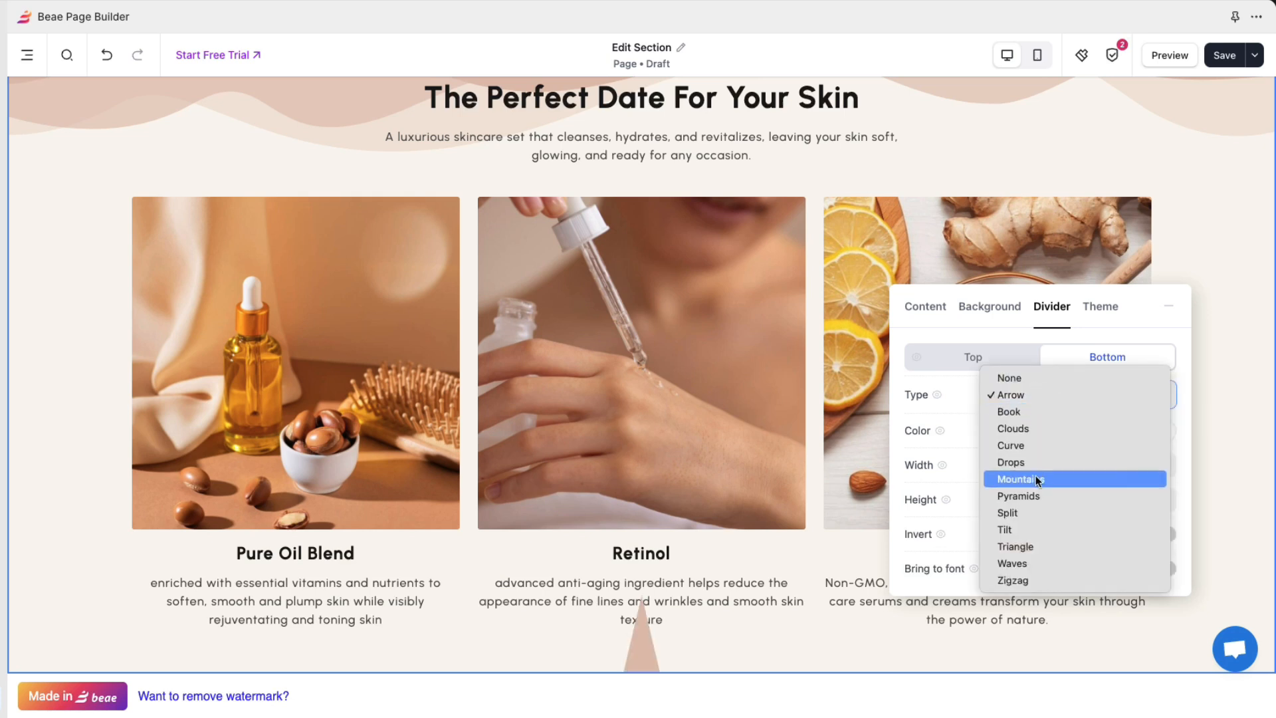
pyautogui.click(1035, 479)
# Set the bottom divider's width to 160 and height to 227, enable Flip, and try Bring to font on and off.
pyautogui.moveTo(988, 464); pyautogui.dragTo(1015, 499)
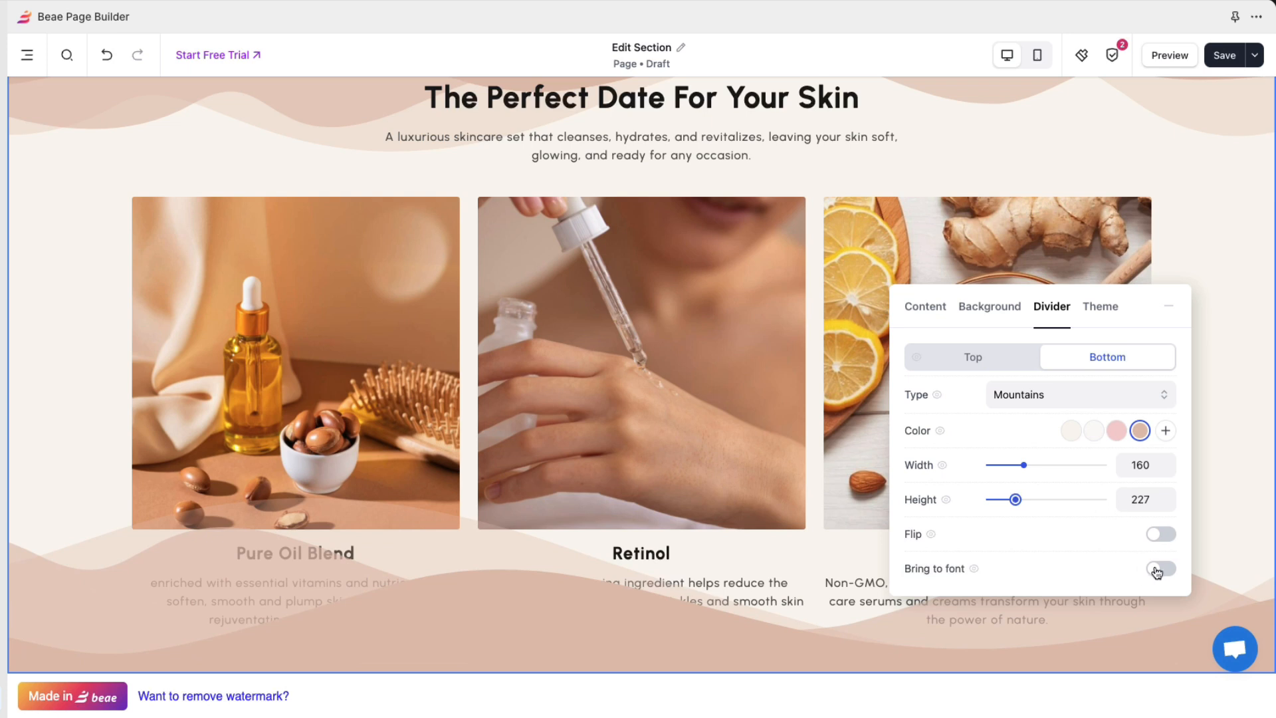
pyautogui.click(1156, 570)
pyautogui.click(1154, 534)
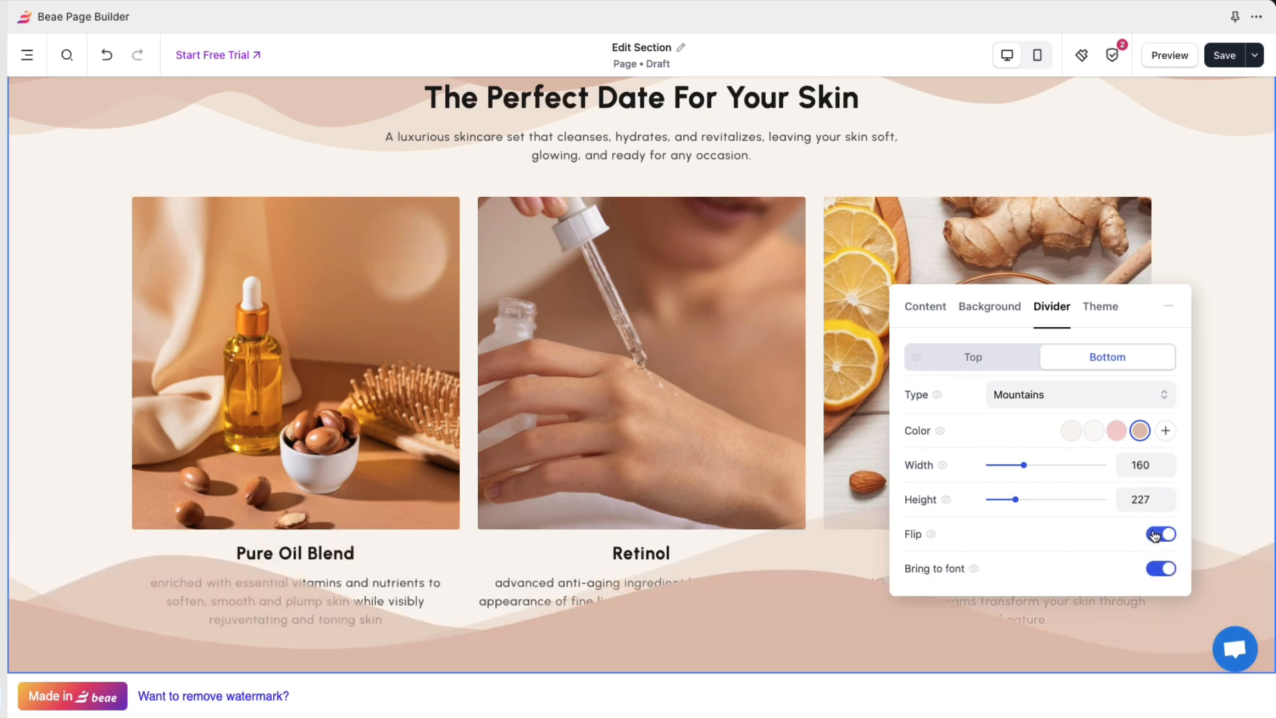
pyautogui.click(1156, 571)
# Reduce the bottom divider to height 87 and width 128, and test Bring to font on and off.
pyautogui.moveTo(1016, 499); pyautogui.dragTo(999, 504)
pyautogui.moveTo(1020, 461); pyautogui.dragTo(1005, 463)
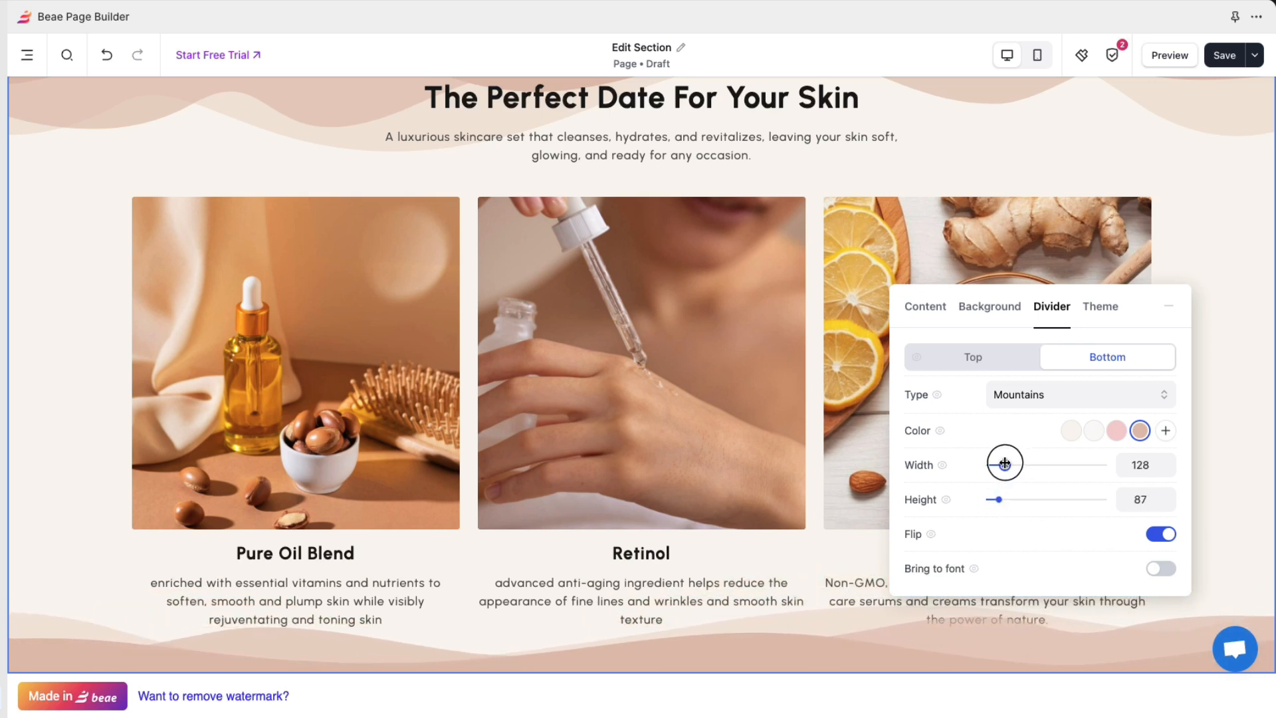
pyautogui.click(1160, 570)
pyautogui.click(1161, 570)
# Move the settings panel aside, try the pink and off-white swatches on the bottom divider, and choose tan again.
pyautogui.moveTo(1130, 313); pyautogui.dragTo(999, 238)
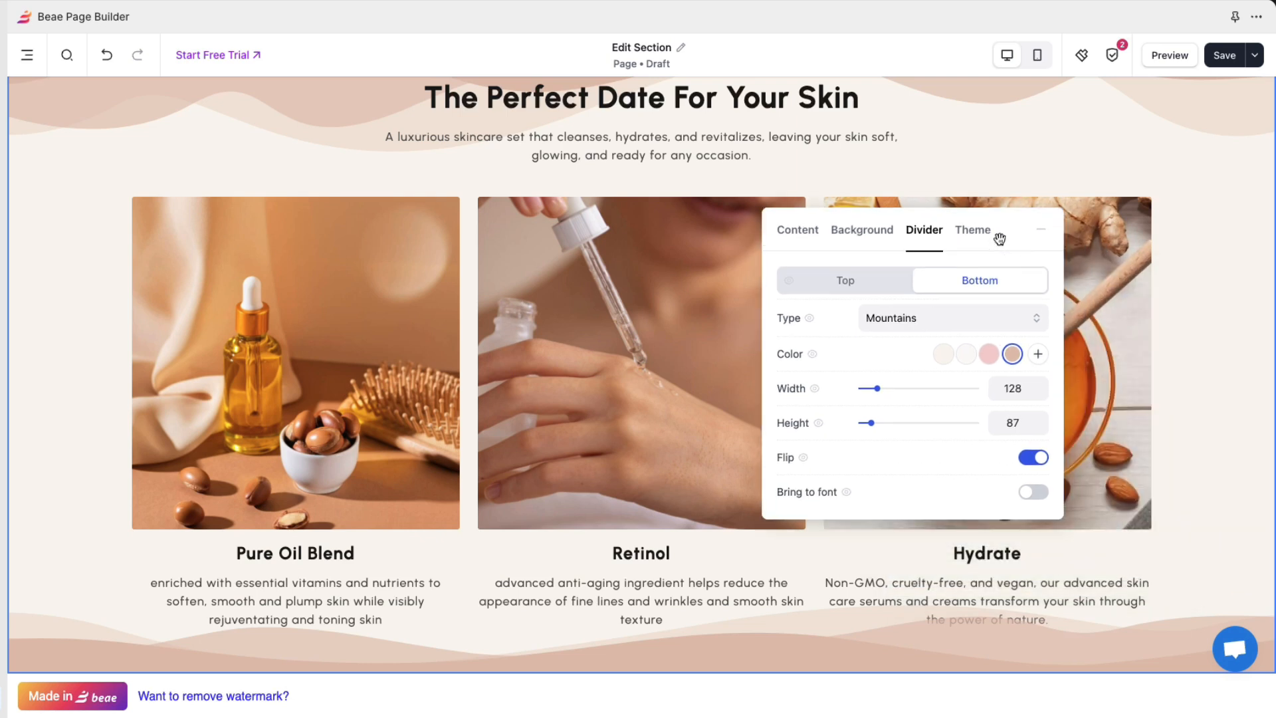
pyautogui.click(988, 354)
pyautogui.click(966, 354)
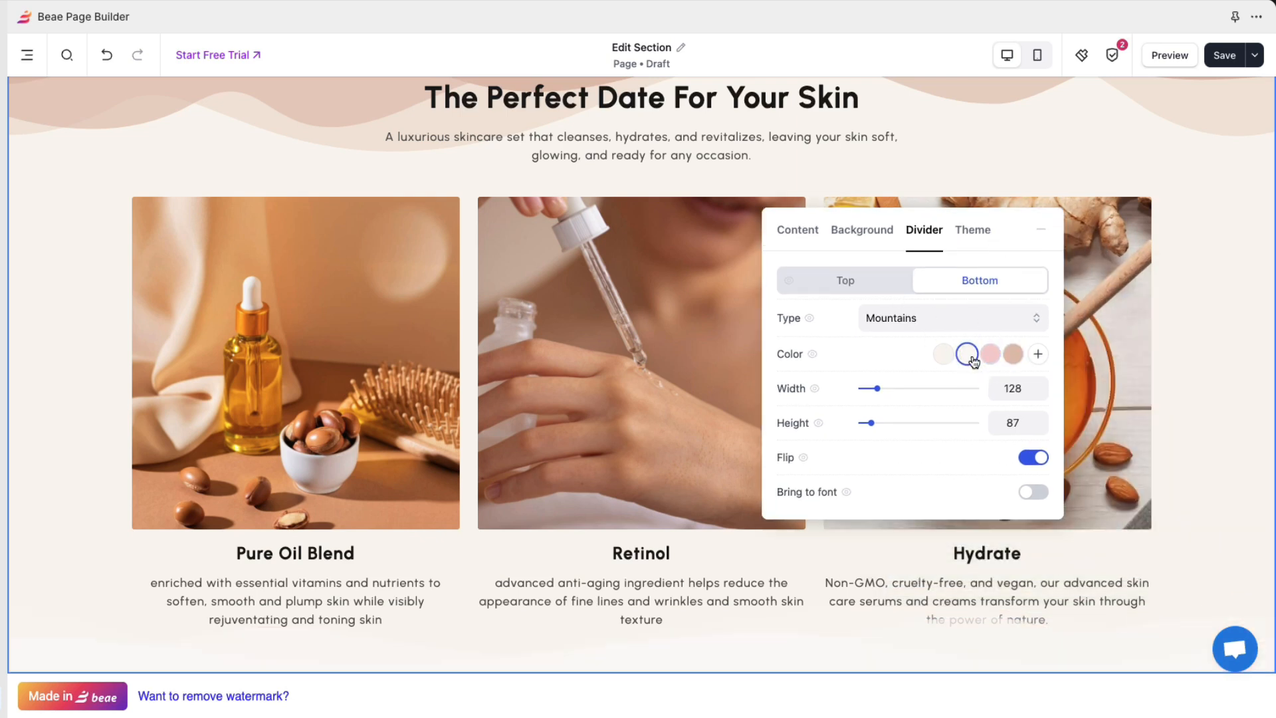
pyautogui.click(1012, 355)
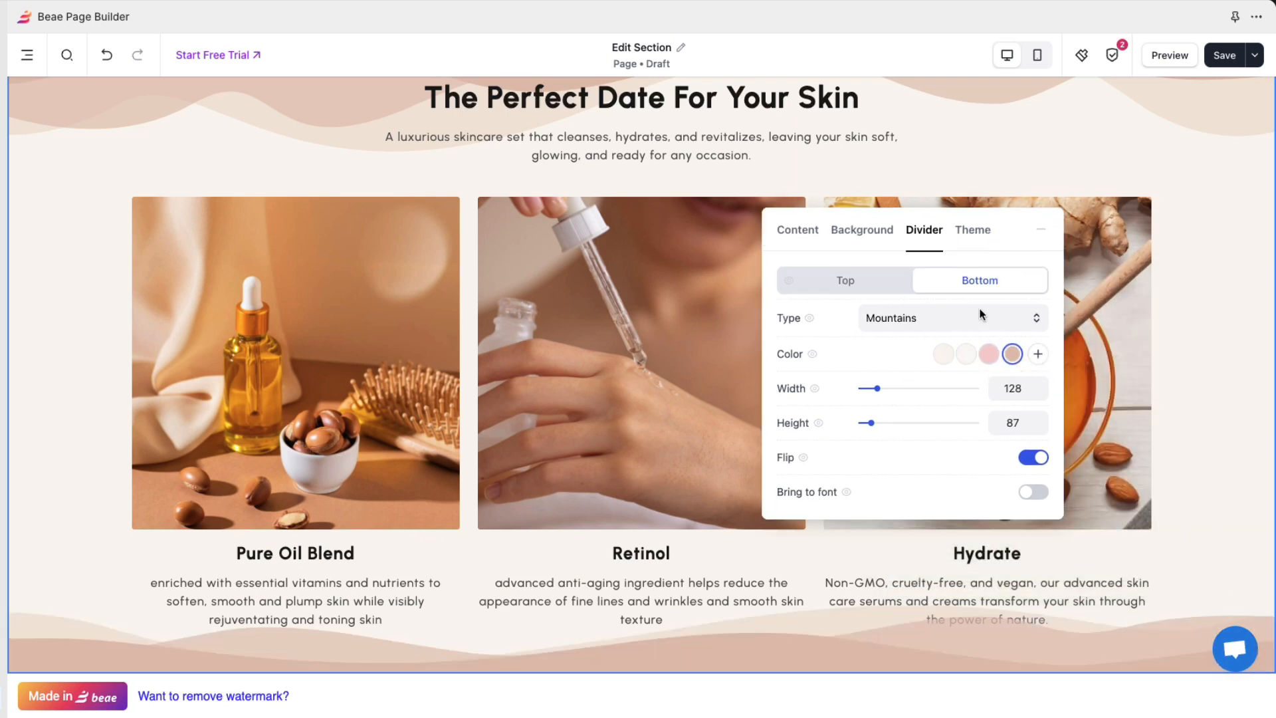
# Remove the section's bottom and top dividers by setting both types to None.
pyautogui.click(948, 318)
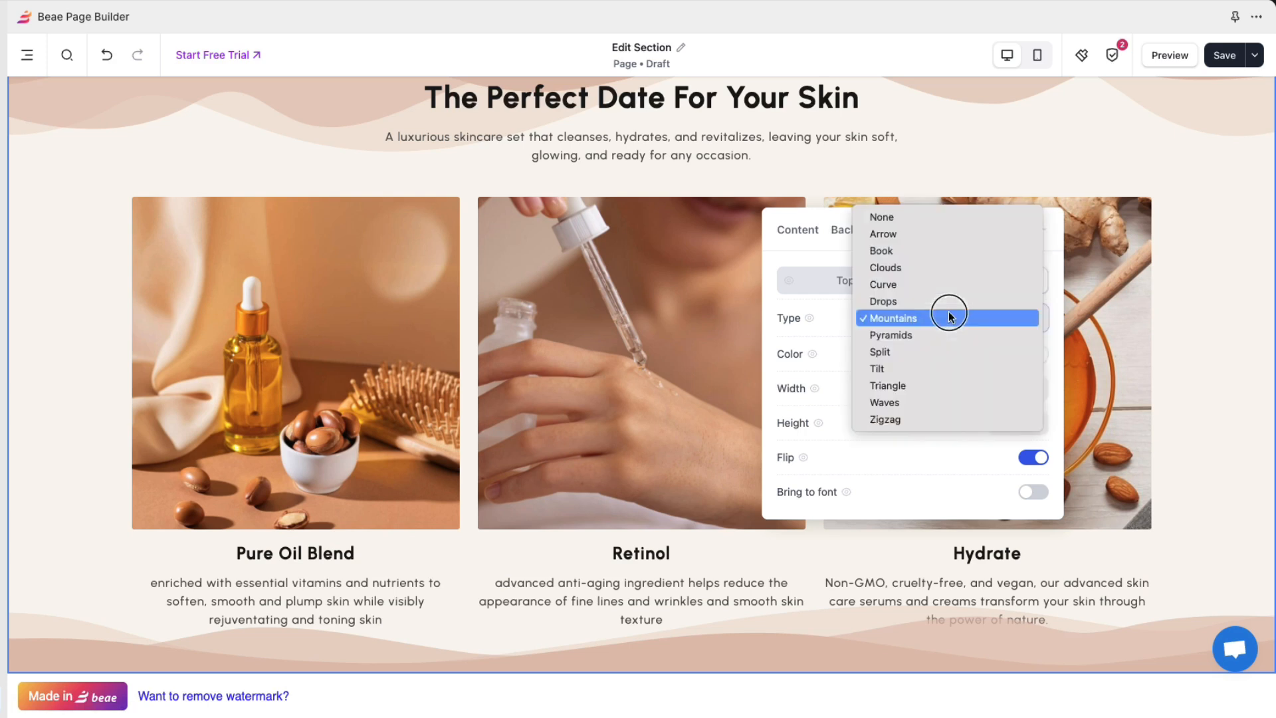
pyautogui.press('Escape')
pyautogui.click(842, 280)
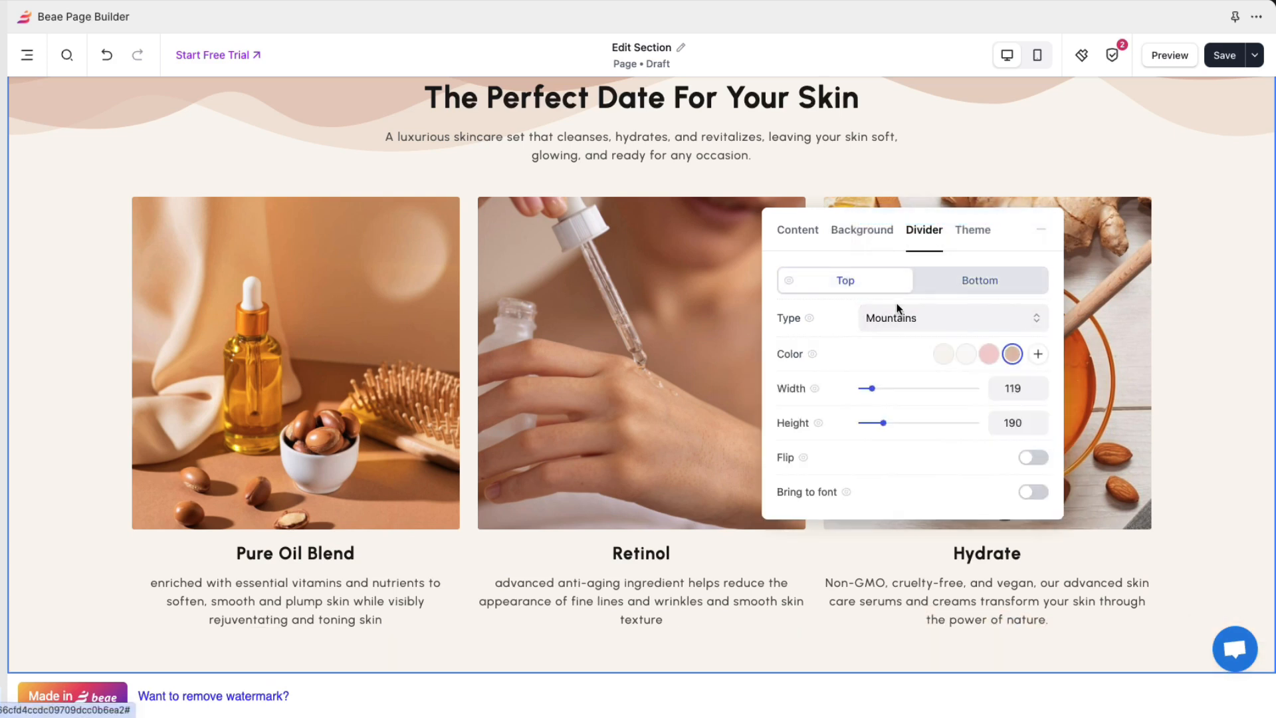
pyautogui.click(926, 319)
pyautogui.click(907, 216)
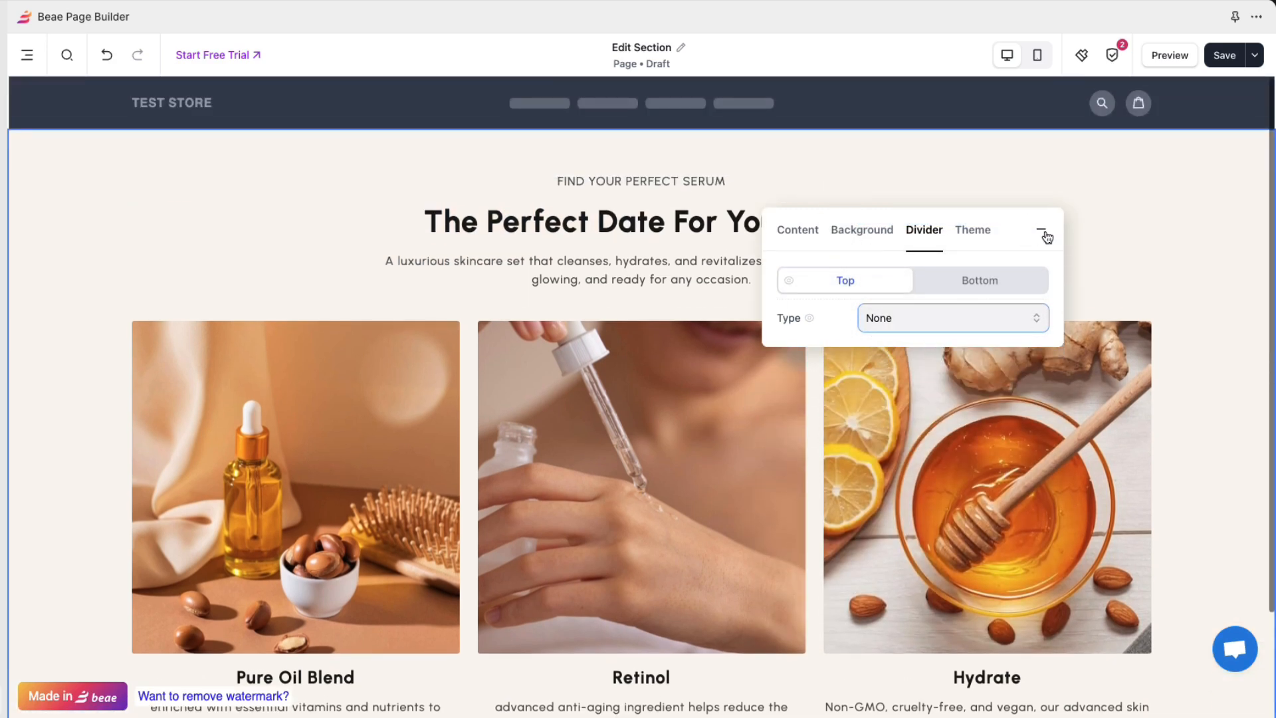
# View the section's advanced carousel settings and return to its section settings.
pyautogui.click(1040, 233)
pyautogui.click(1216, 160)
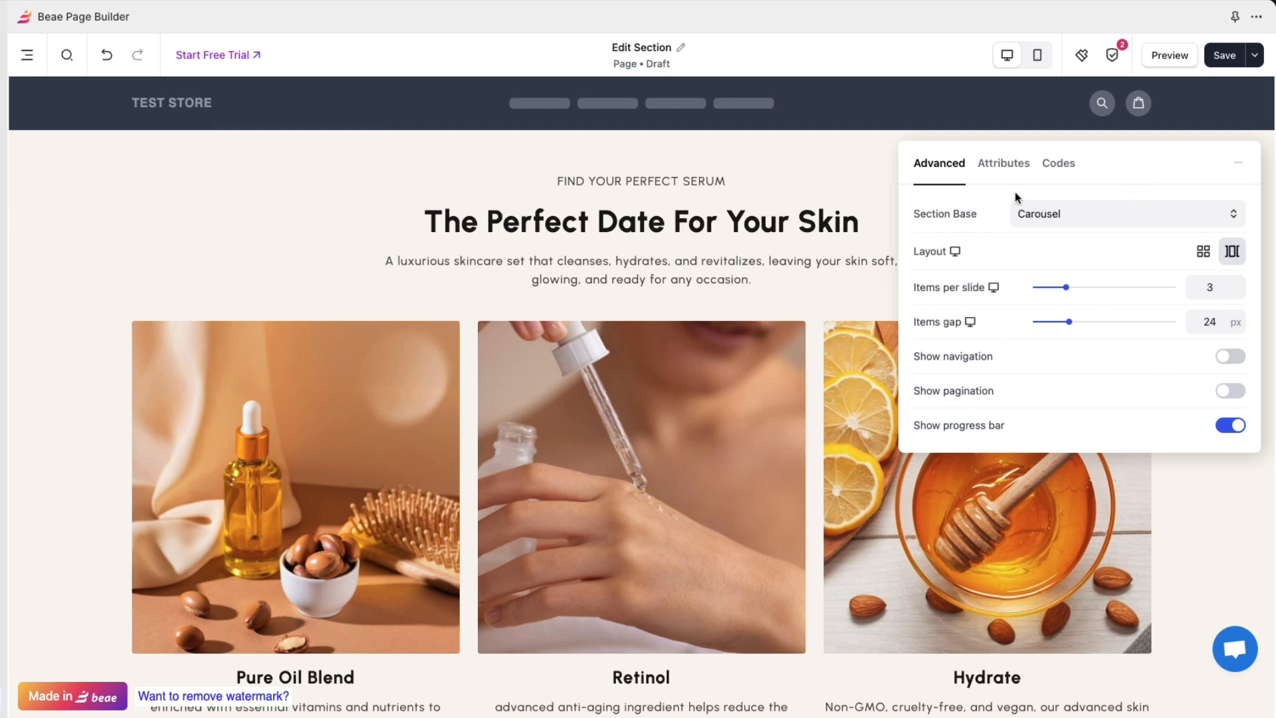
pyautogui.click(960, 176)
pyautogui.click(1189, 161)
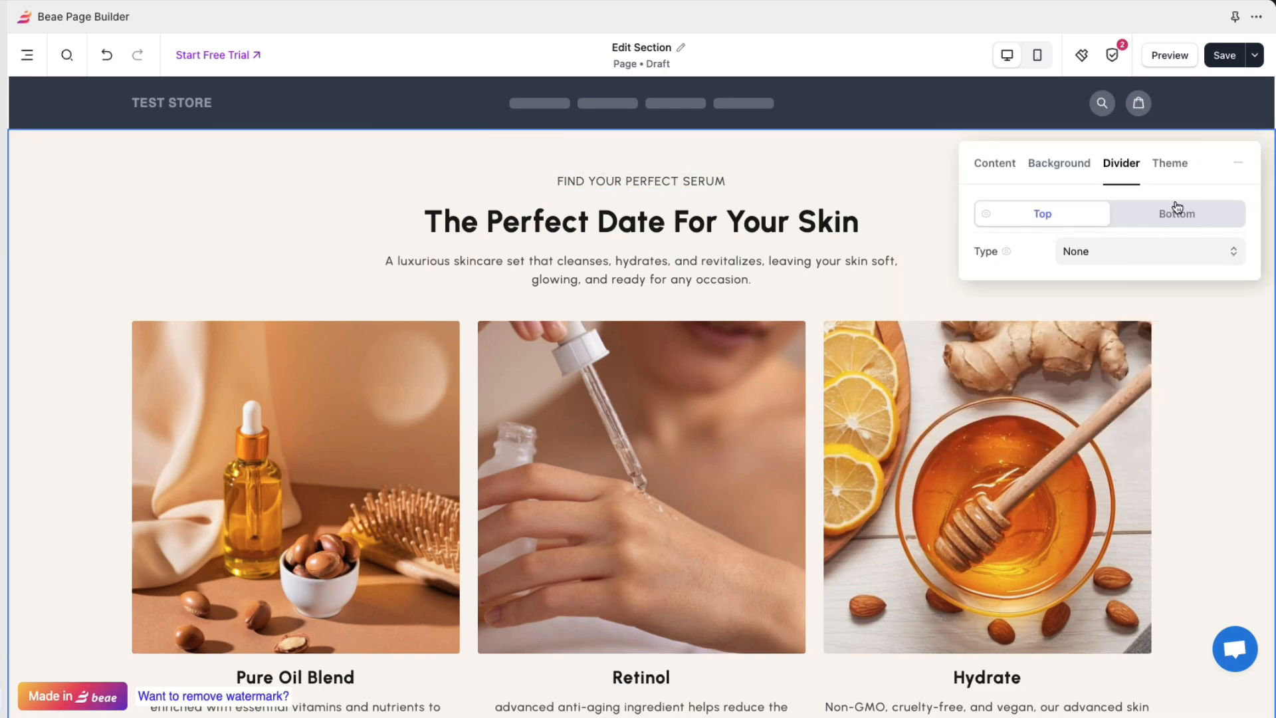
# Look through the themes available for the section and keep Skincare selected.
pyautogui.click(1169, 166)
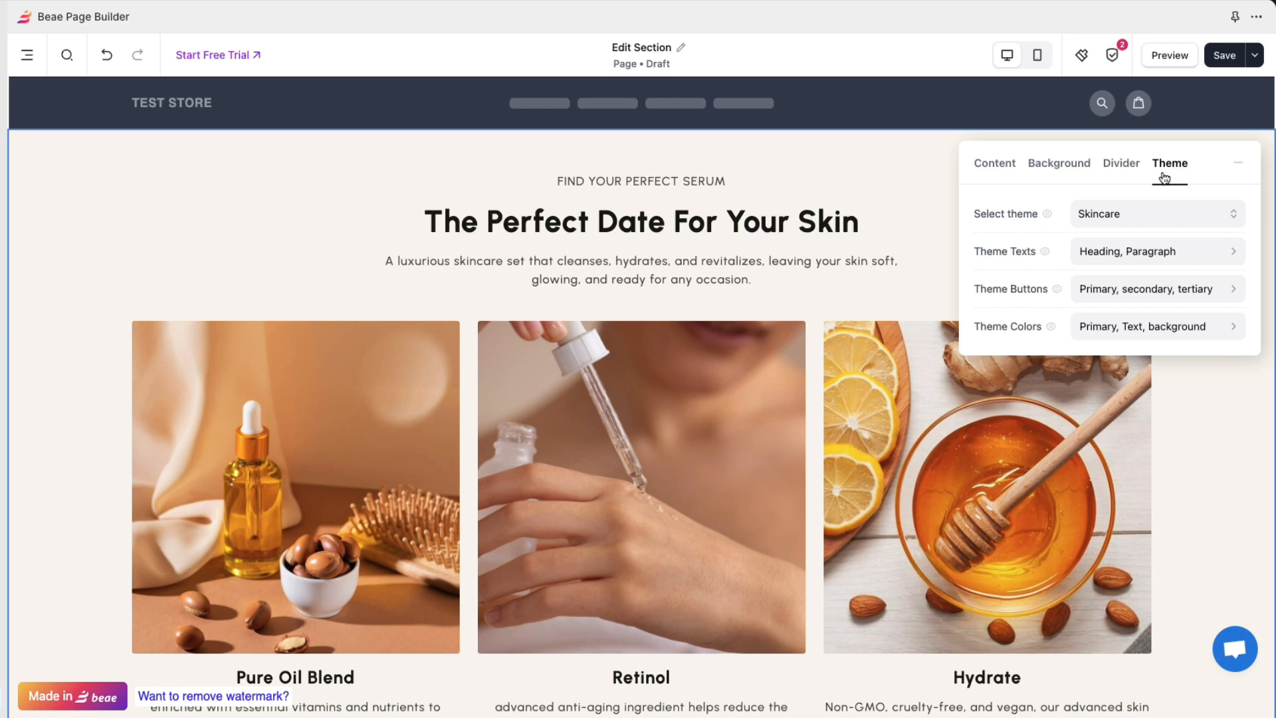
pyautogui.click(1137, 219)
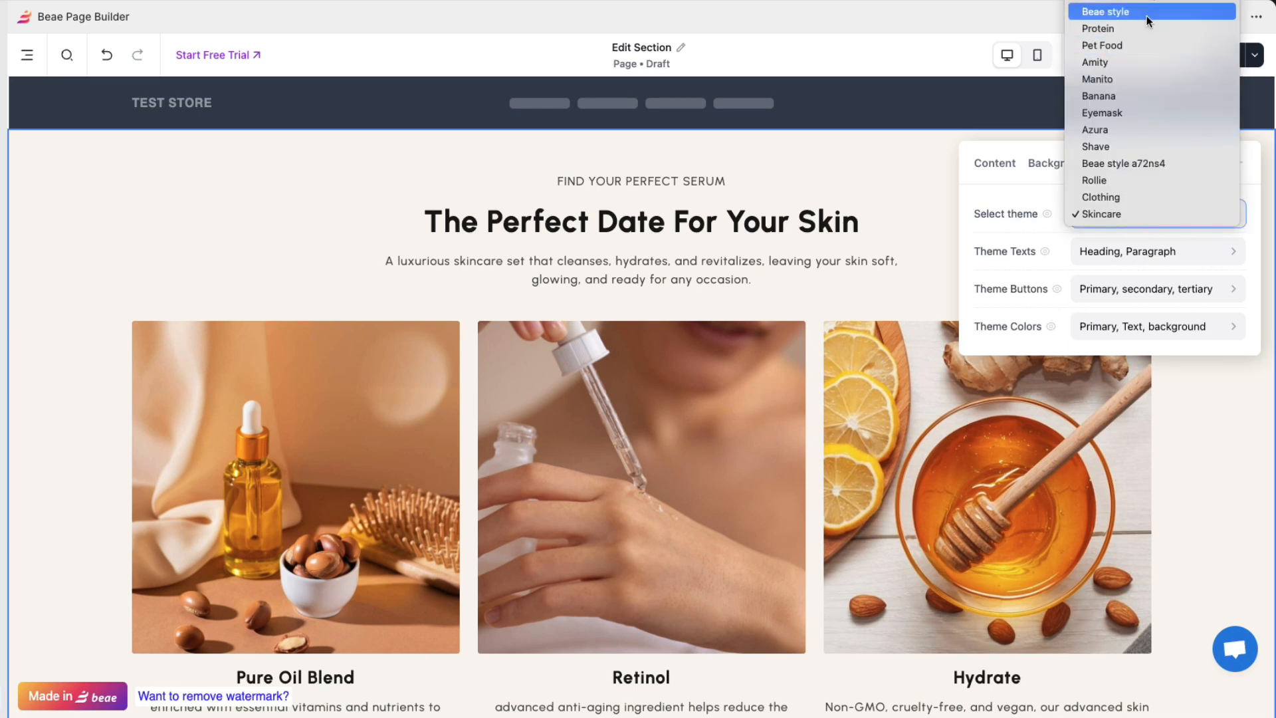
pyautogui.click(1148, 212)
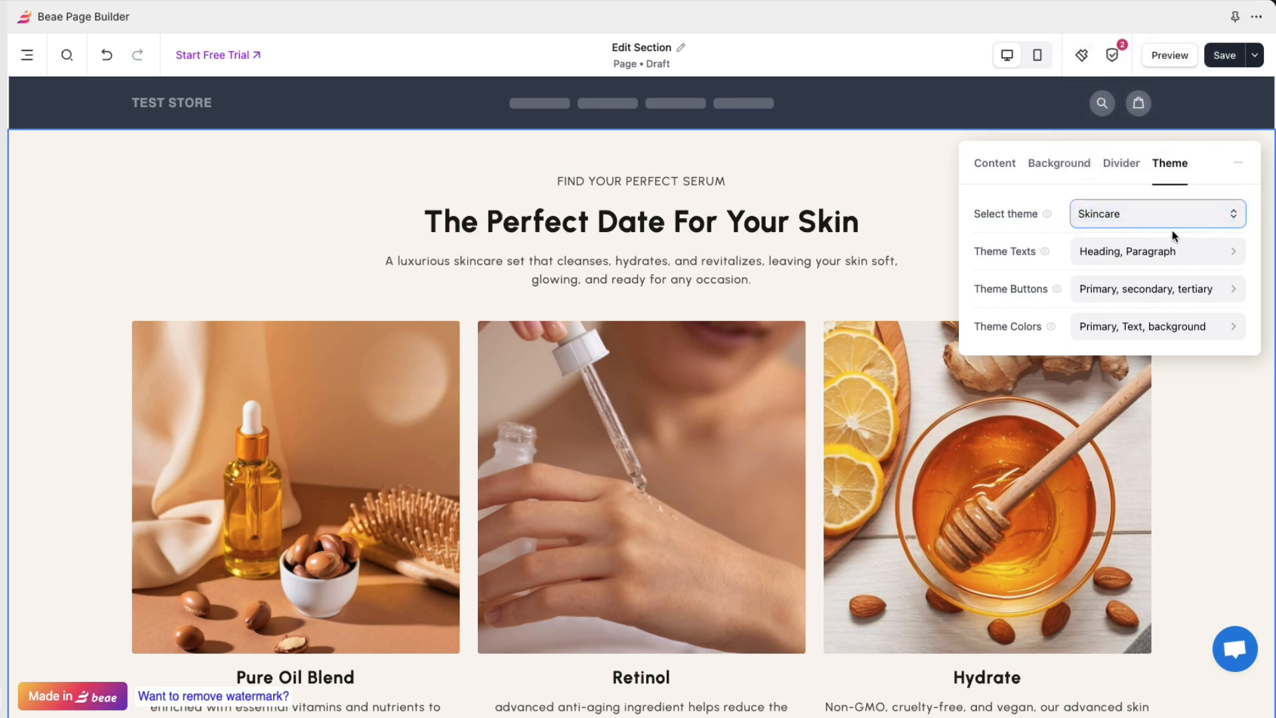
# Examine the theme's heading and paragraph text styles.
pyautogui.click(1173, 250)
pyautogui.scroll(-3, 1075, 317)
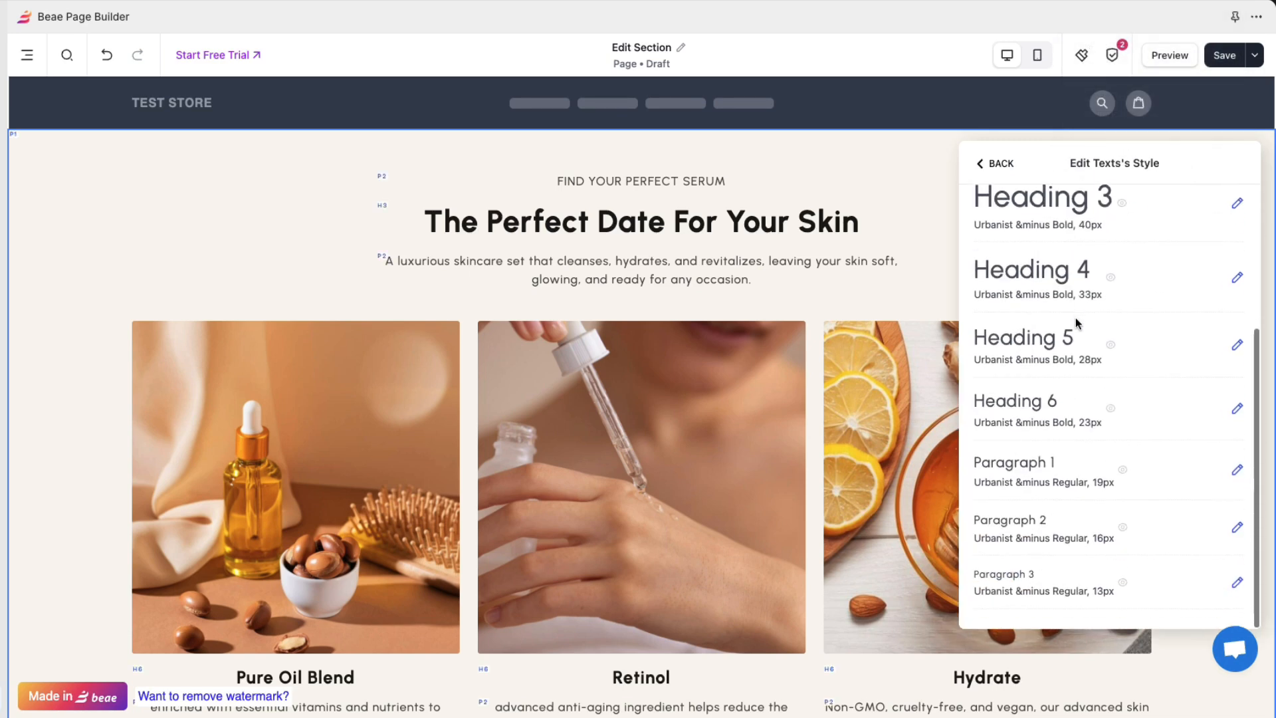
pyautogui.scroll(3, 1075, 317)
pyautogui.click(1006, 166)
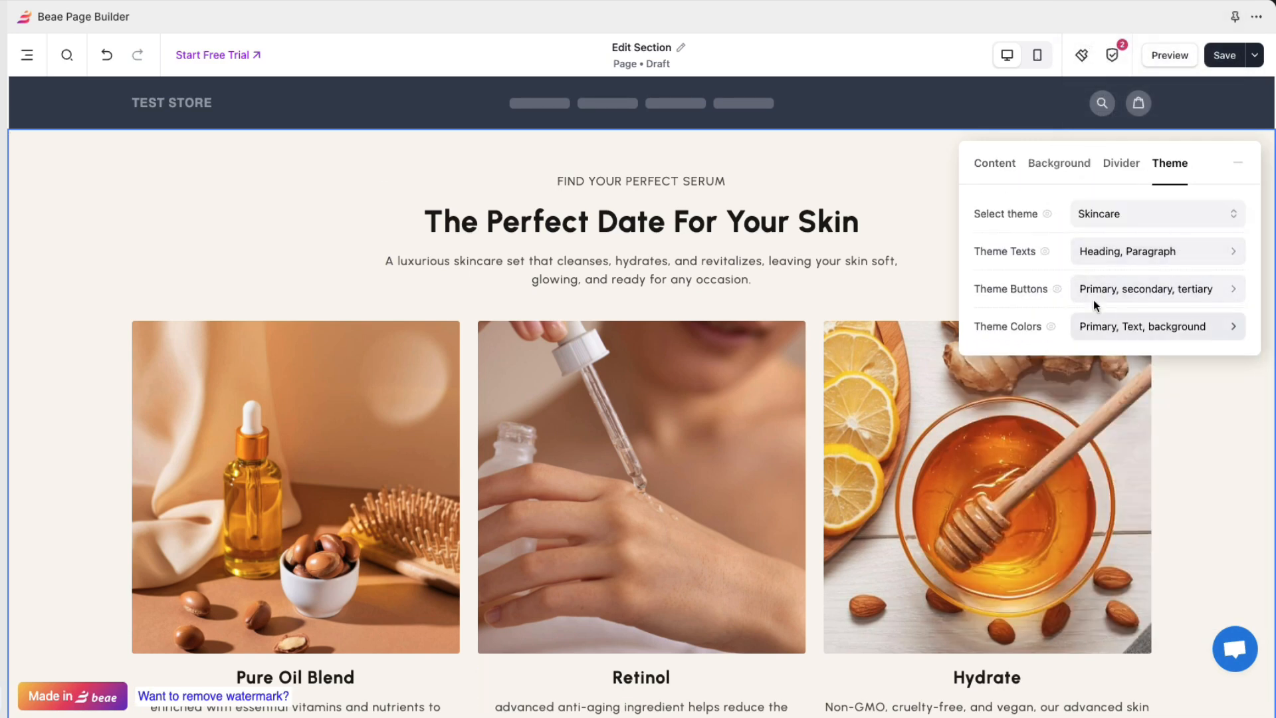
# Examine the theme's Primary, Secondary and Tertiary button style settings.
pyautogui.click(1133, 292)
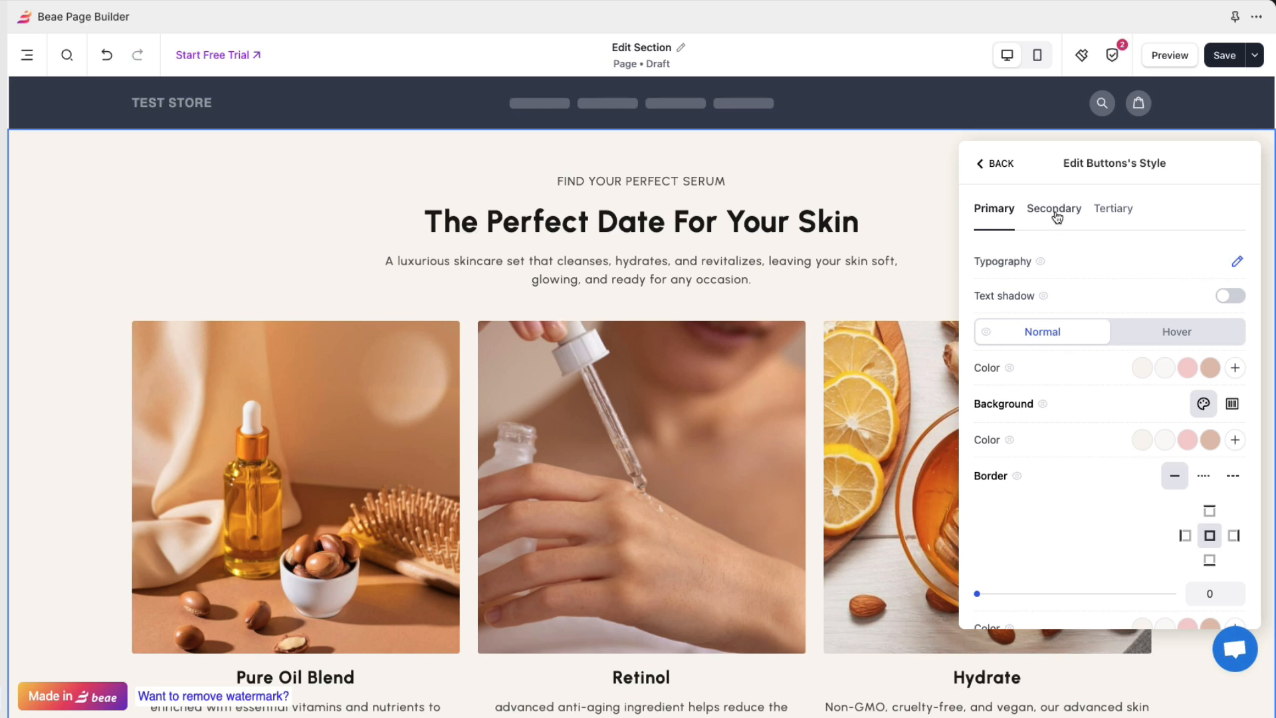
pyautogui.scroll(-5, 1099, 485)
pyautogui.scroll(5, 1099, 484)
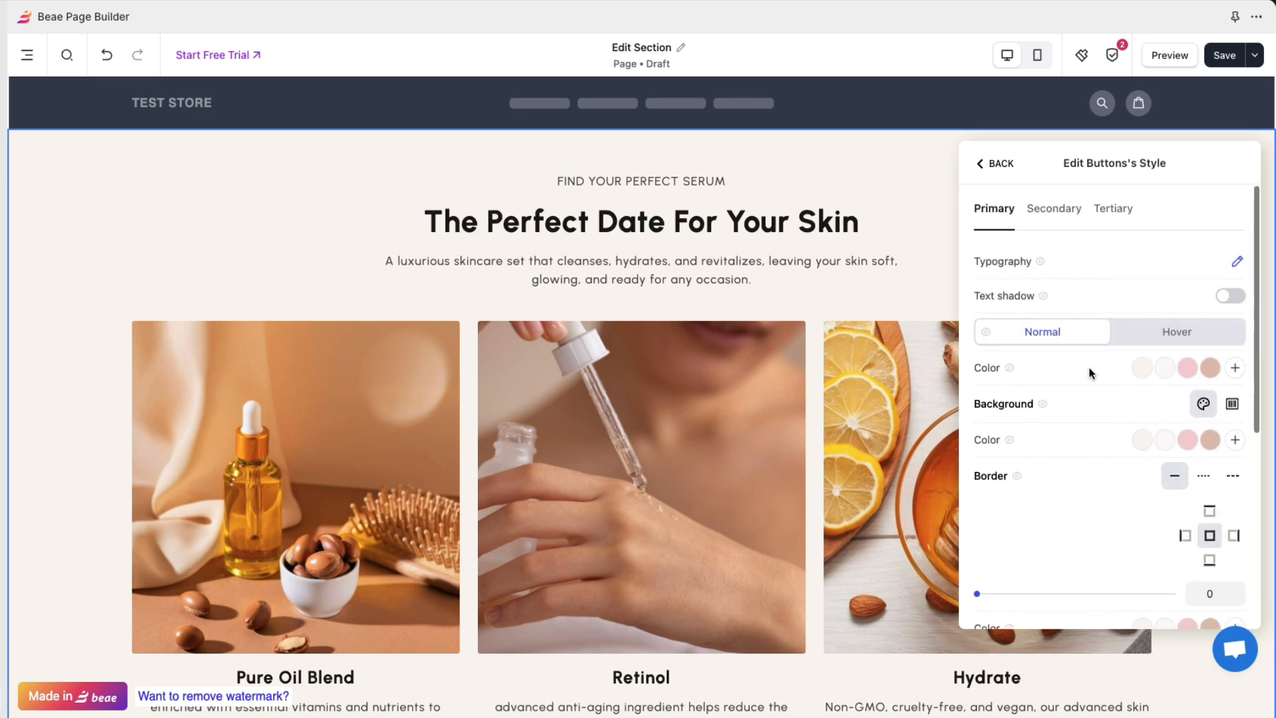
pyautogui.click(1057, 209)
pyautogui.scroll(-5, 1065, 373)
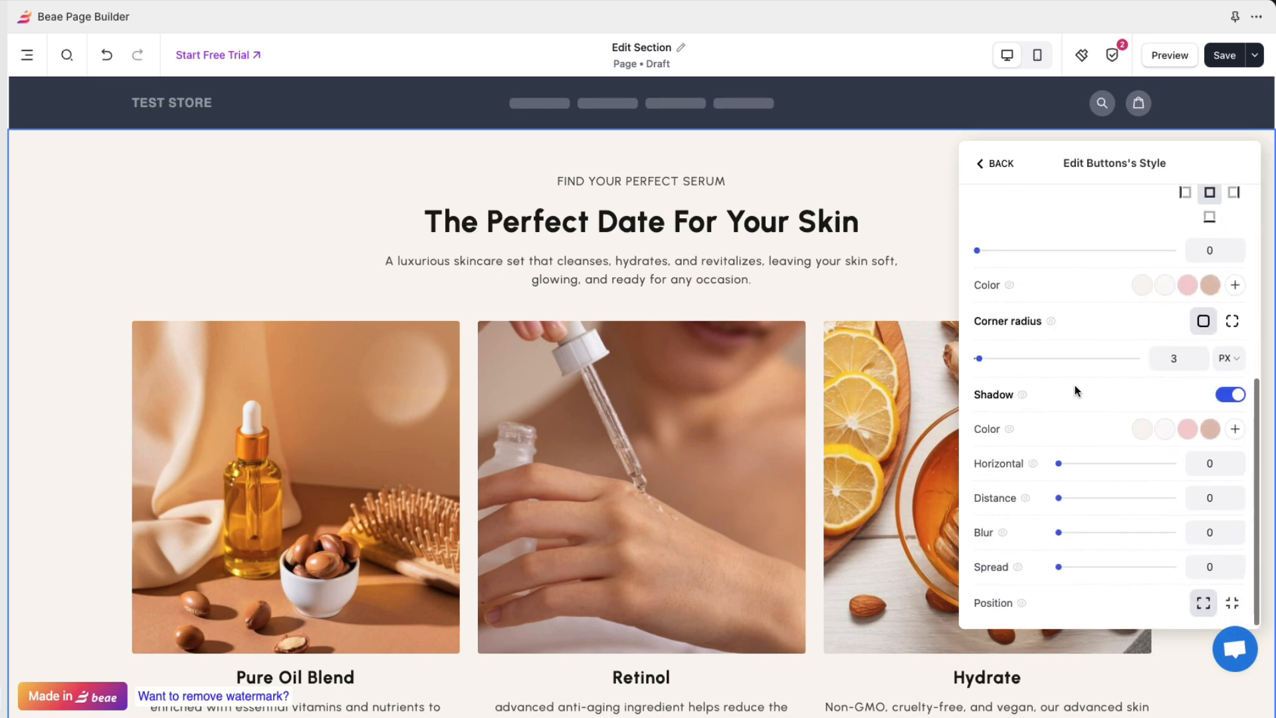
pyautogui.scroll(5, 1080, 386)
pyautogui.click(1113, 210)
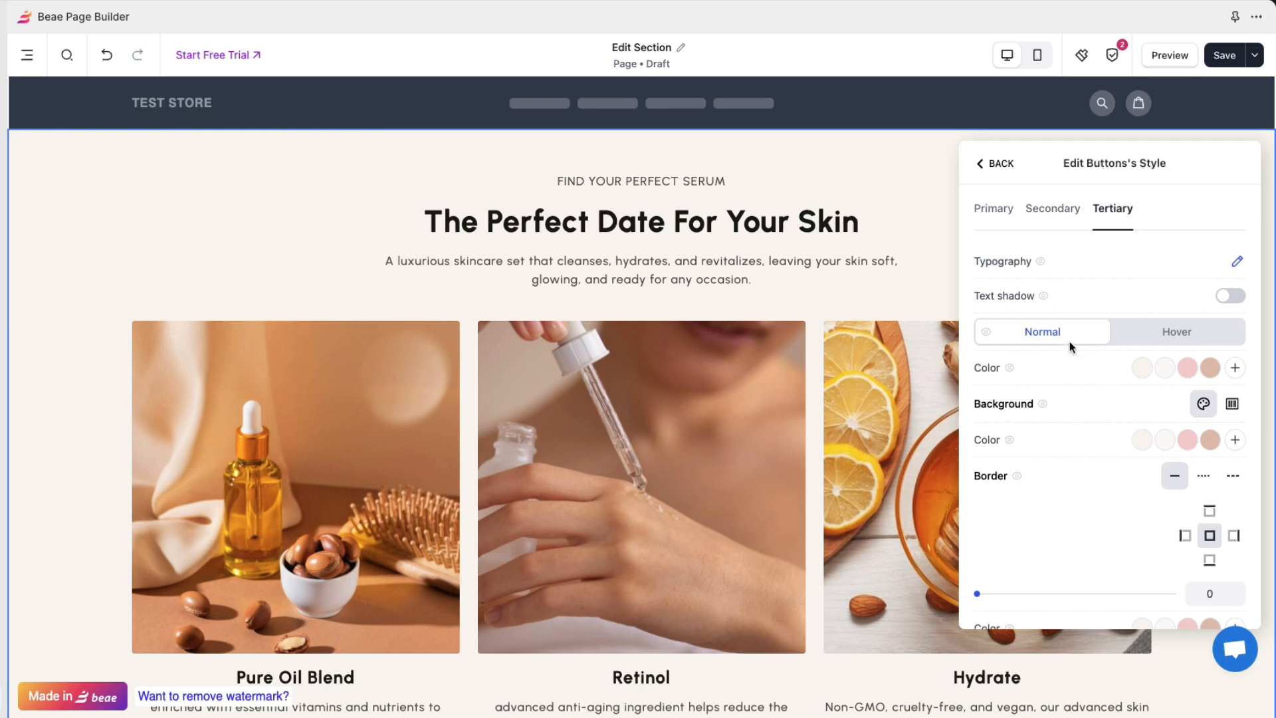
pyautogui.scroll(-3, 1069, 339)
pyautogui.scroll(3, 1058, 255)
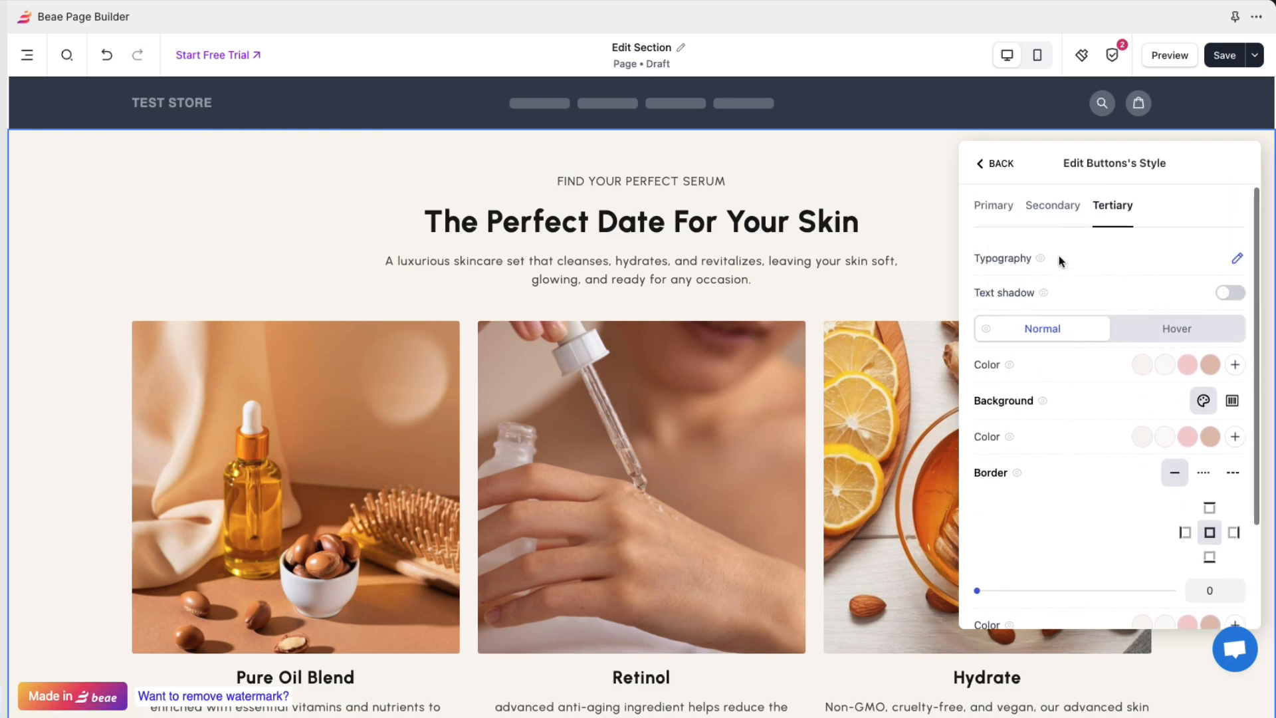
pyautogui.click(995, 164)
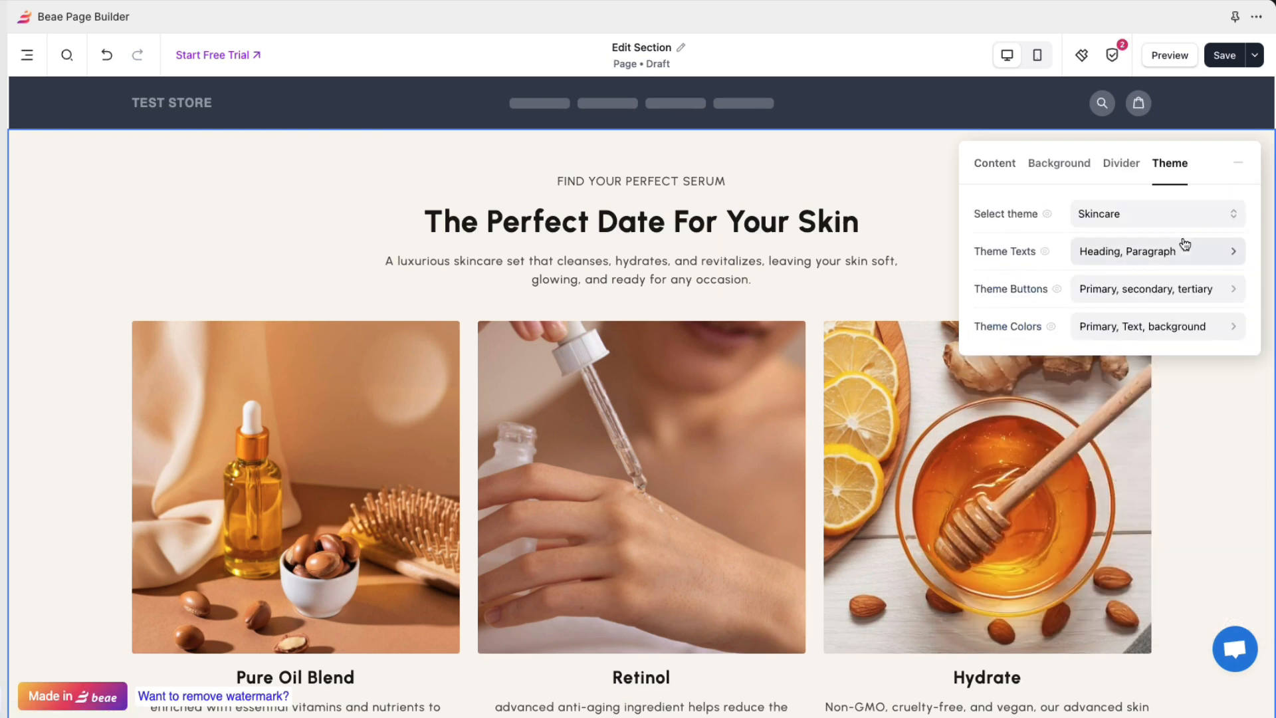
# Review the theme's colour palettes, close the section settings and show the section's additional actions.
pyautogui.click(1137, 335)
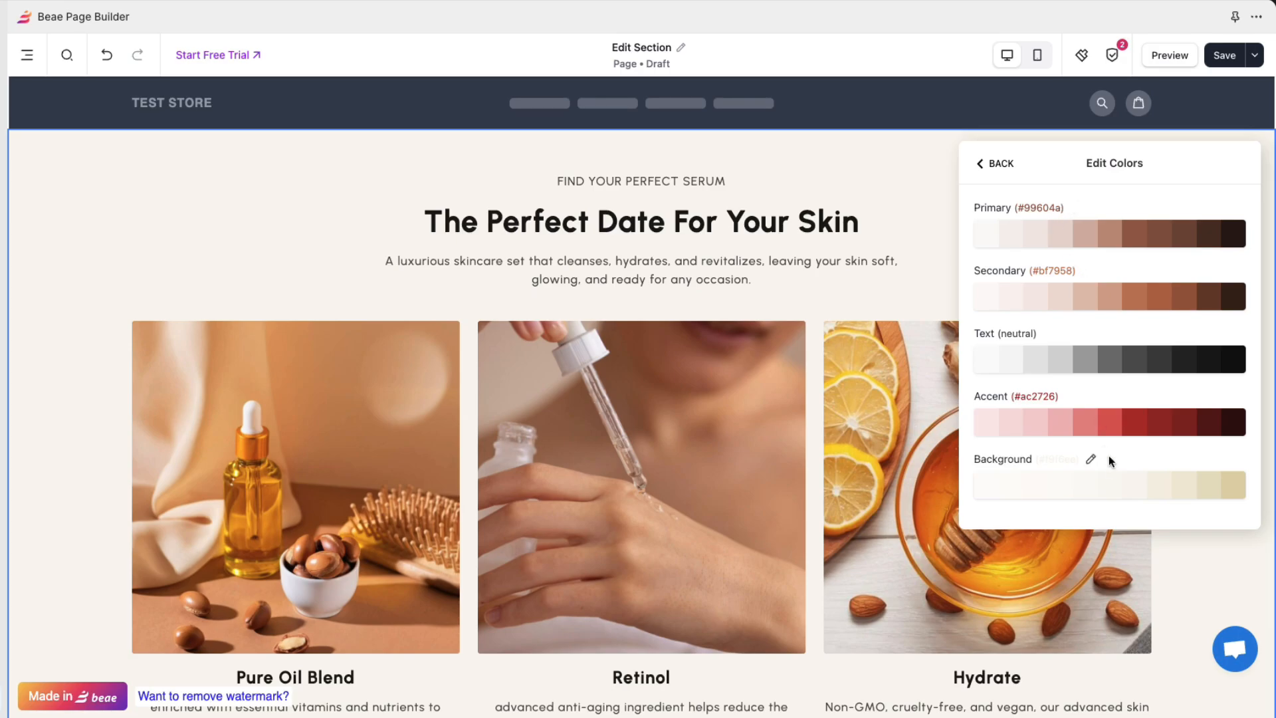
pyautogui.click(1011, 168)
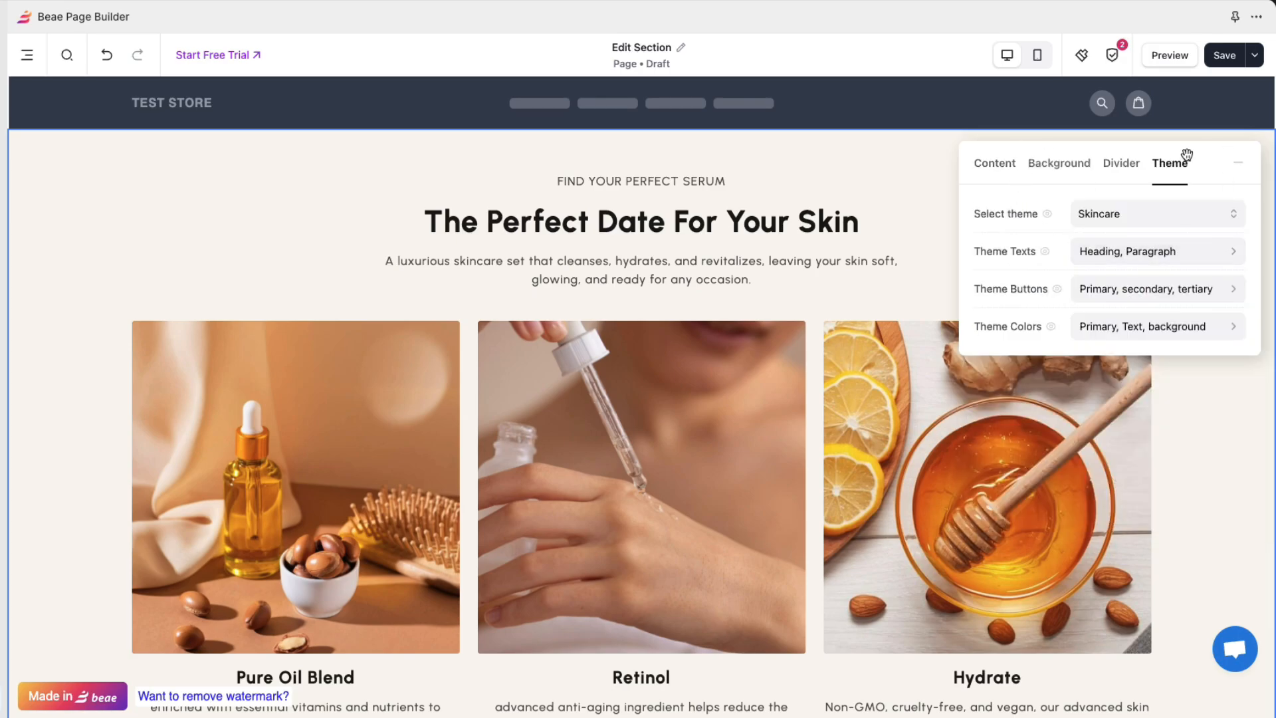
pyautogui.click(1239, 167)
pyautogui.moveTo(1240, 170)
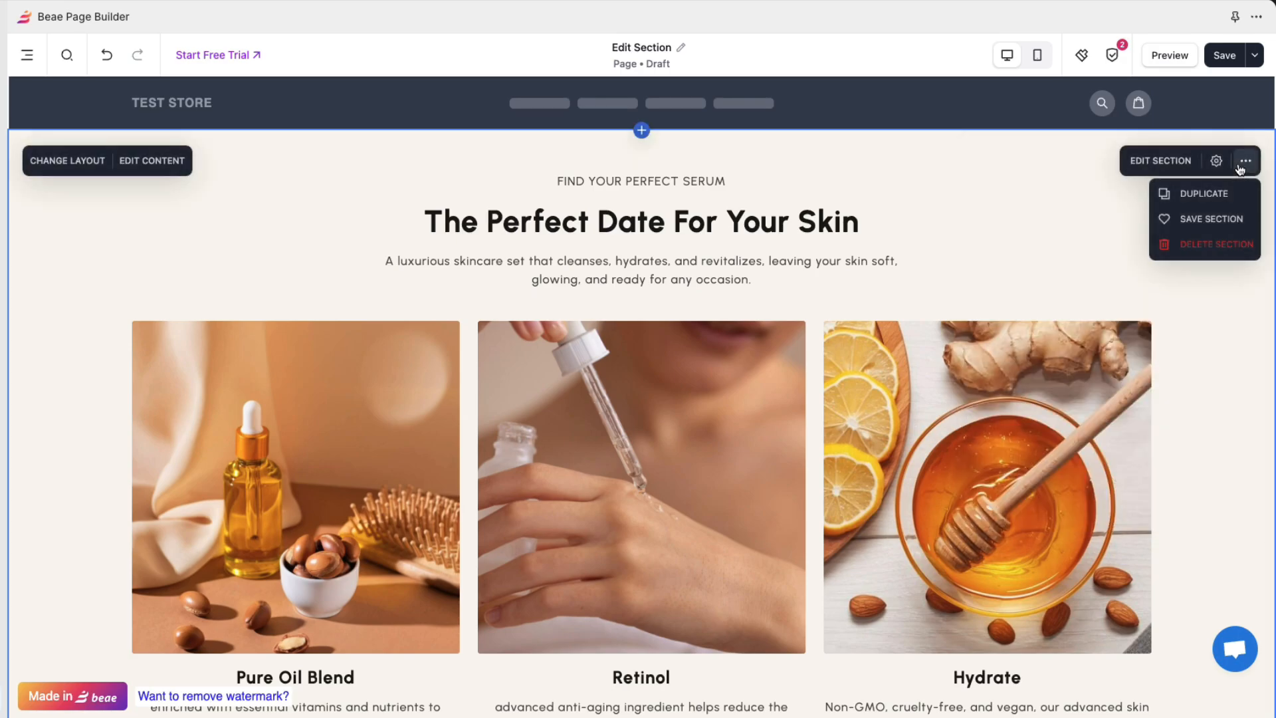